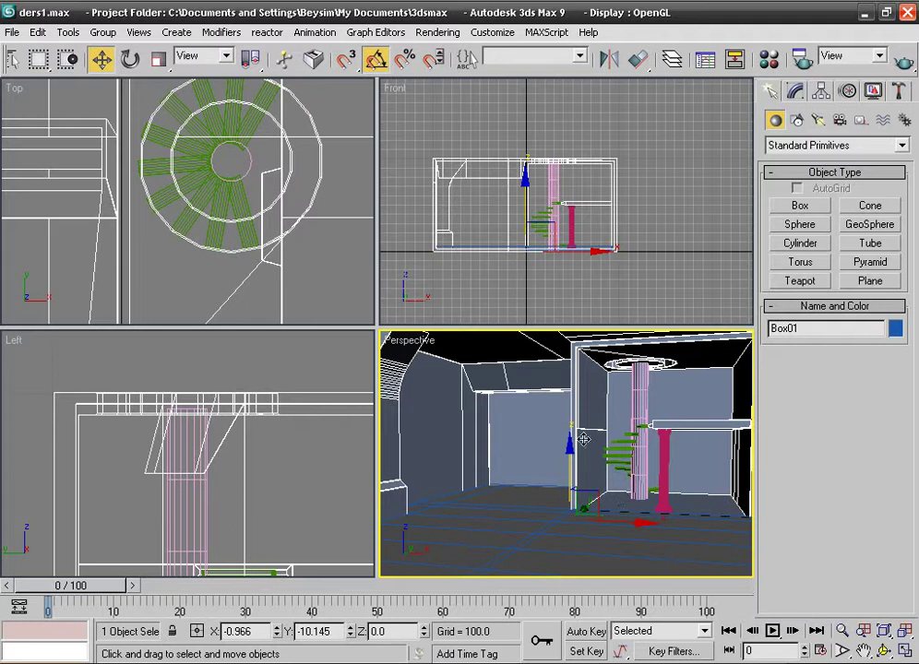
Maximize the Perspective view and orbit, pan and zoom around the arches, column and green stairs.
{"action": "left_click", "coordinate": [254, 248]}
{"action": "left_click", "coordinate": [677, 543]}
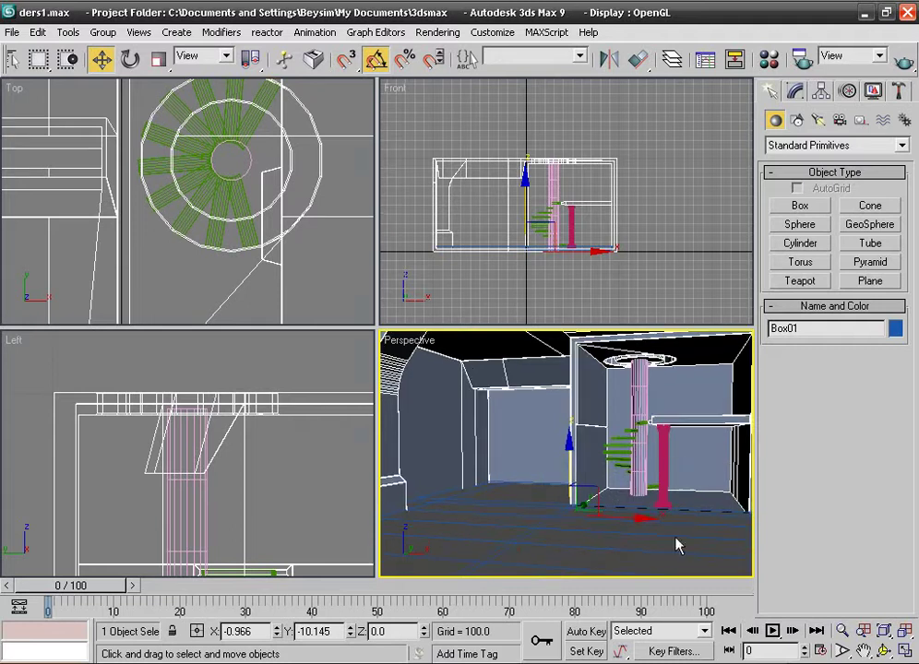
{"action": "left_click", "coordinate": [903, 652]}
{"action": "left_click", "coordinate": [884, 650]}
{"action": "mouse_move", "coordinate": [387, 277]}
{"action": "left_mouse_down"}
{"action": "mouse_move", "coordinate": [375, 338]}
{"action": "mouse_move", "coordinate": [365, 329]}
{"action": "mouse_move", "coordinate": [544, 382]}
{"action": "left_mouse_up"}
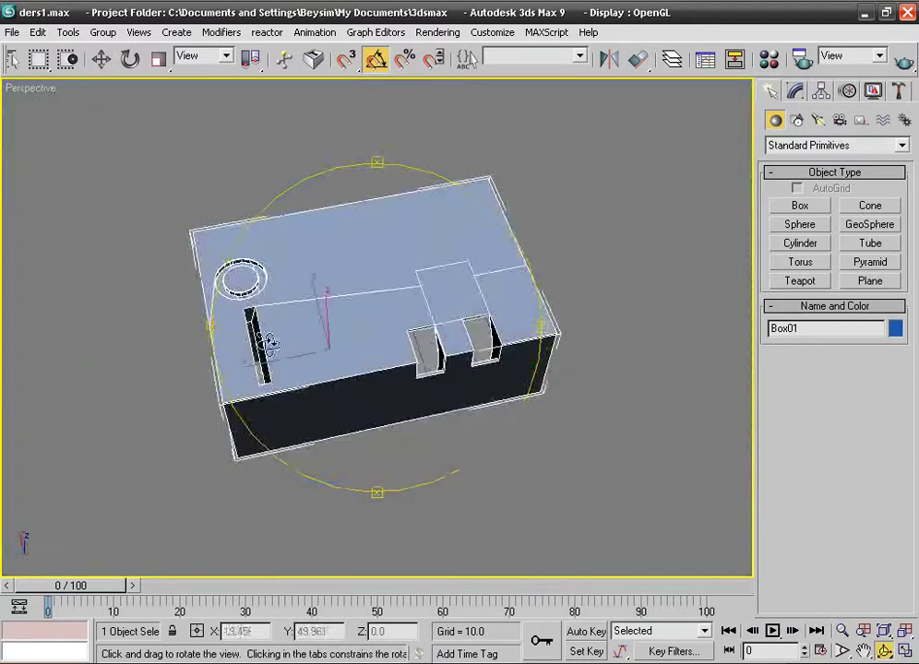
{"action": "mouse_move", "coordinate": [272, 330]}
{"action": "left_mouse_down"}
{"action": "mouse_move", "coordinate": [400, 404]}
{"action": "mouse_move", "coordinate": [408, 424]}
{"action": "mouse_move", "coordinate": [235, 295]}
{"action": "mouse_move", "coordinate": [268, 341]}
{"action": "mouse_move", "coordinate": [255, 280]}
{"action": "mouse_move", "coordinate": [226, 238]}
{"action": "mouse_move", "coordinate": [255, 266]}
{"action": "mouse_move", "coordinate": [471, 269]}
{"action": "left_mouse_up"}
{"action": "scroll", "coordinate": [277, 265], "scroll_direction": "up", "scroll_amount": 5}
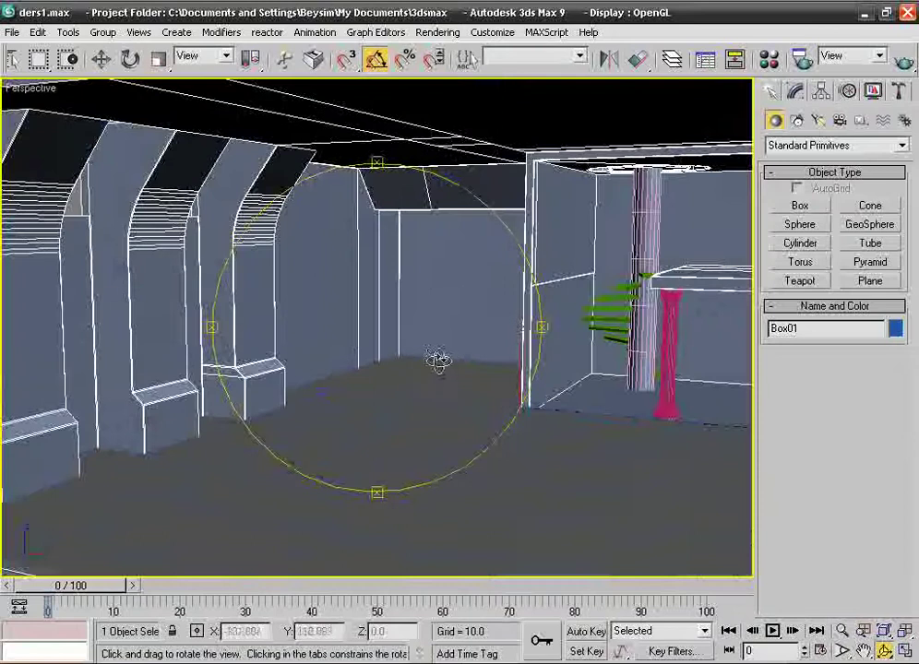
{"action": "middle_click_drag", "start_coordinate": [436, 361], "coordinate": [440, 313]}
{"action": "left_click_drag", "start_coordinate": [440, 314], "coordinate": [411, 273]}
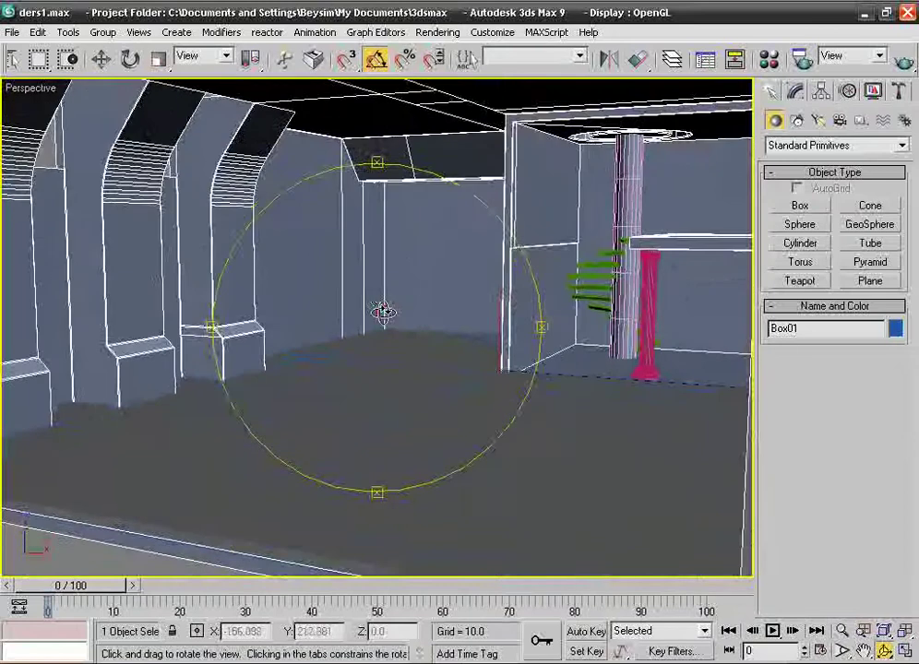
{"action": "mouse_move", "coordinate": [384, 312]}
{"action": "left_mouse_down"}
{"action": "mouse_move", "coordinate": [416, 320]}
{"action": "mouse_move", "coordinate": [392, 293]}
{"action": "mouse_move", "coordinate": [389, 311]}
{"action": "left_mouse_up"}
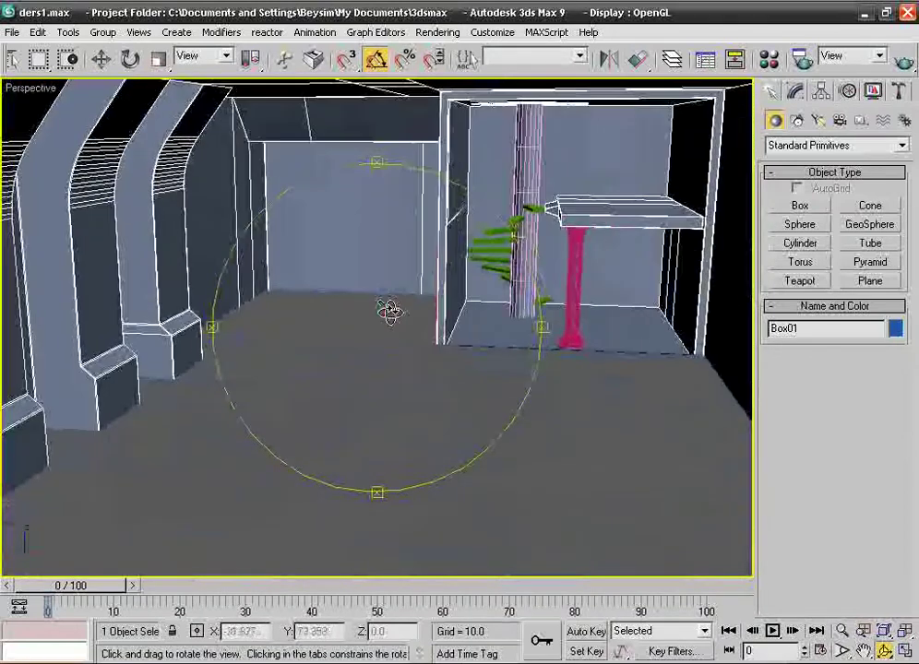
Import ITVIRGIN.3DS from folder 1, bringing the statue ITVIRGL into the scene.
{"action": "left_click", "coordinate": [12, 31]}
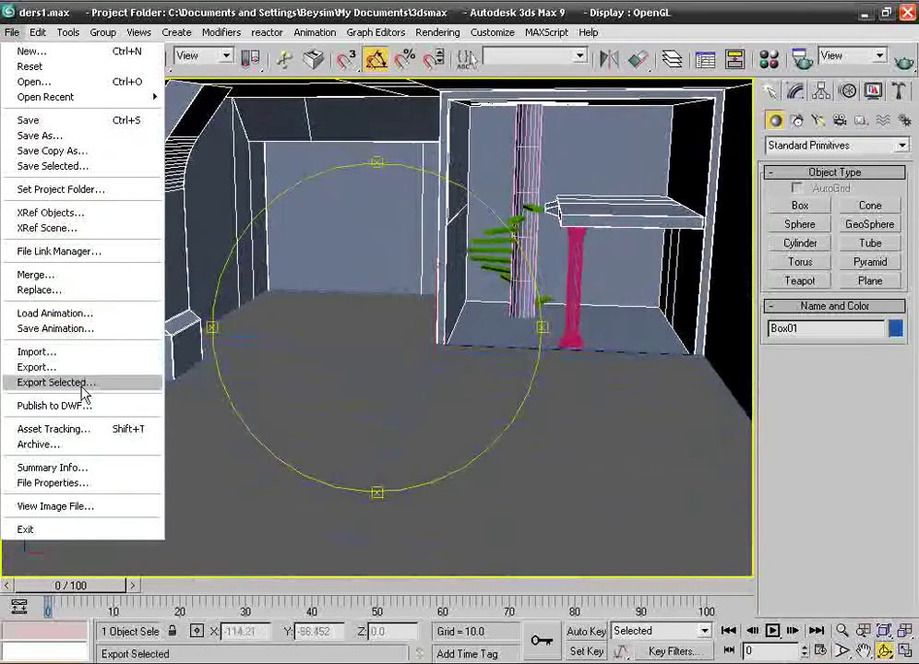
{"action": "left_click", "coordinate": [79, 352]}
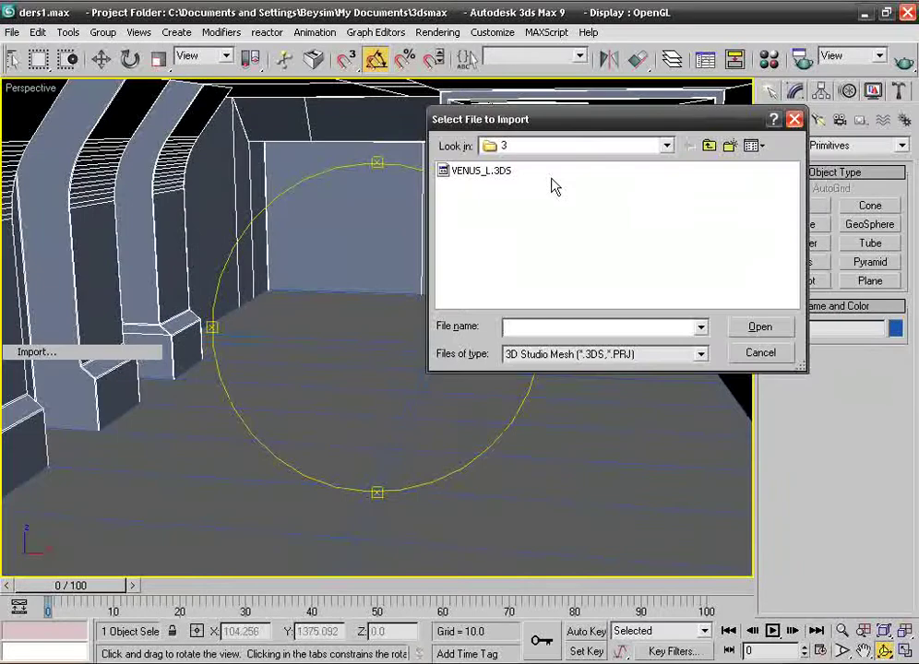
{"action": "left_click", "coordinate": [707, 146]}
{"action": "double_click", "coordinate": [461, 192]}
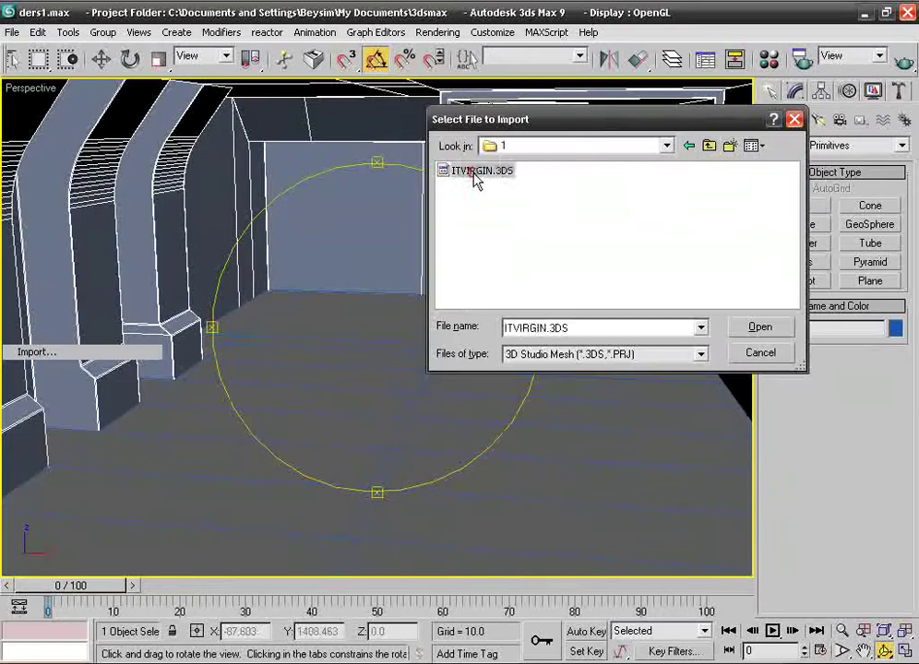
{"action": "double_click", "coordinate": [472, 172]}
{"action": "left_click", "coordinate": [527, 371]}
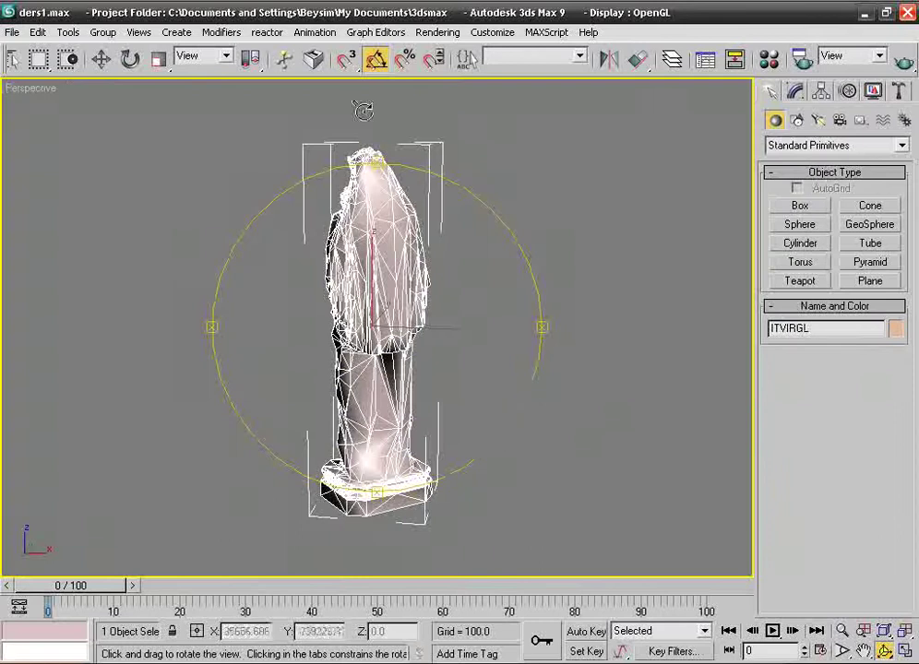
{"action": "left_click", "coordinate": [158, 58]}
Shrink the statue drastically and move it over the room in the Top view.
{"action": "mouse_move", "coordinate": [355, 334]}
{"action": "left_mouse_down"}
{"action": "mouse_move", "coordinate": [441, 172]}
{"action": "mouse_move", "coordinate": [433, 169]}
{"action": "left_mouse_up"}
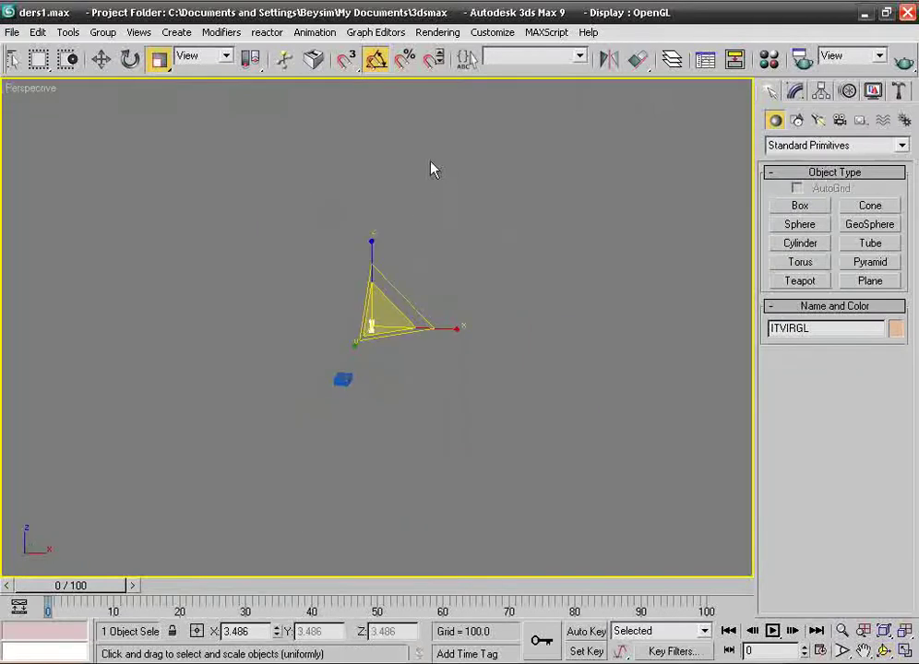
{"action": "key", "text": "alt+w"}
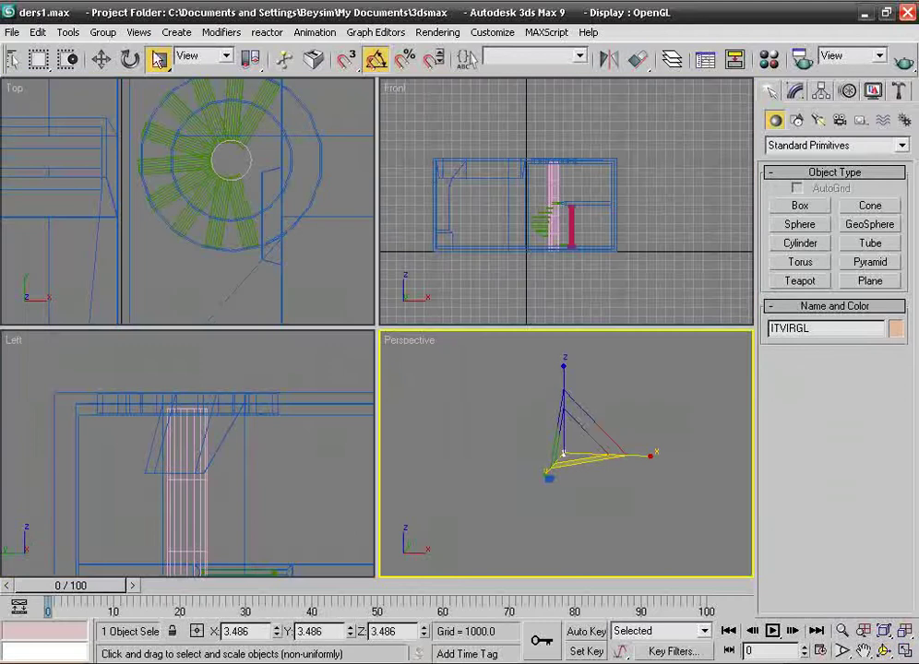
{"action": "left_click", "coordinate": [101, 59]}
{"action": "right_click", "coordinate": [219, 181]}
{"action": "scroll", "coordinate": [221, 182], "scroll_direction": "down", "scroll_amount": 3}
{"action": "scroll", "coordinate": [228, 181], "scroll_direction": "down", "scroll_amount": 3}
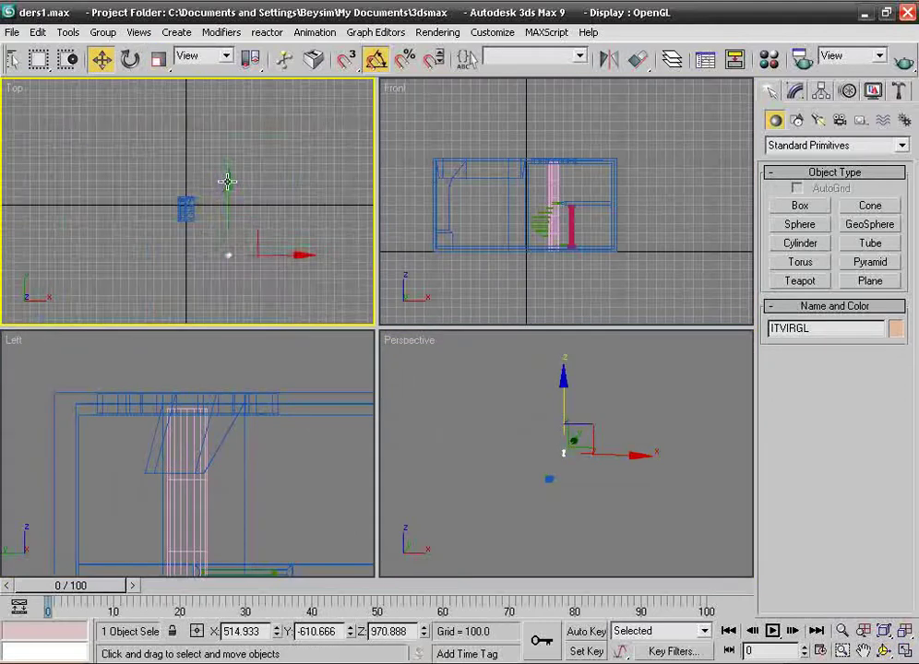
{"action": "left_click_drag", "start_coordinate": [258, 232], "coordinate": [219, 188]}
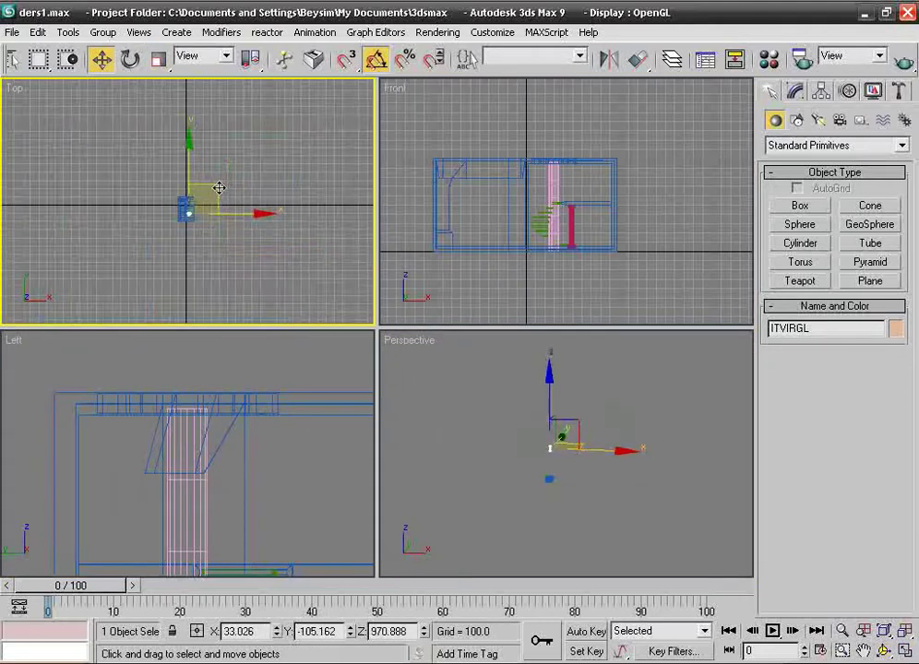
Lower the statue onto the room in the Front view.
{"action": "right_click", "coordinate": [521, 269]}
{"action": "scroll", "coordinate": [531, 255], "scroll_direction": "down", "scroll_amount": 2}
{"action": "scroll", "coordinate": [570, 198], "scroll_direction": "down", "scroll_amount": 3}
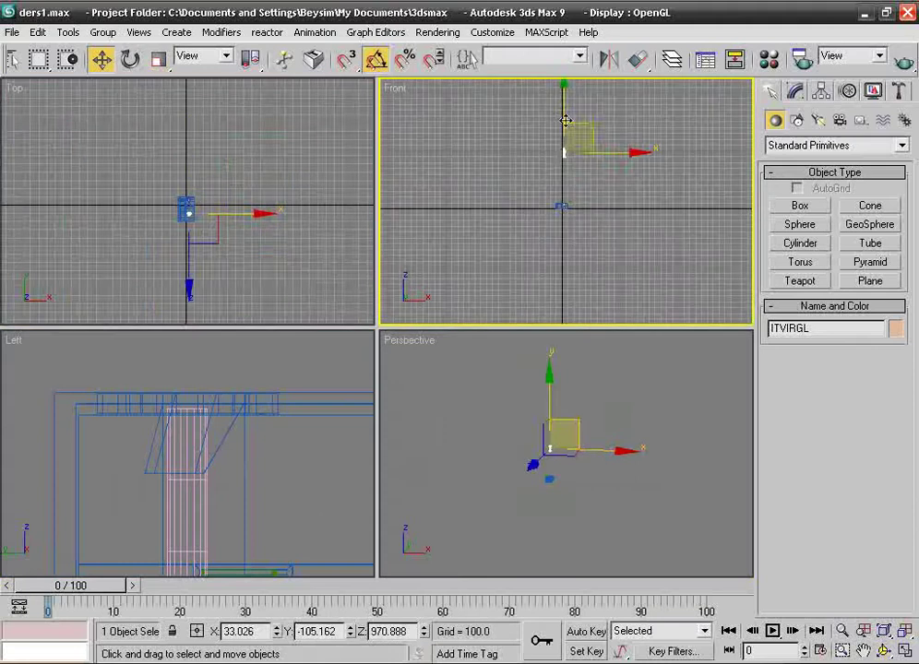
{"action": "left_click_drag", "start_coordinate": [565, 120], "coordinate": [561, 180]}
{"action": "scroll", "coordinate": [554, 217], "scroll_direction": "up", "scroll_amount": 3}
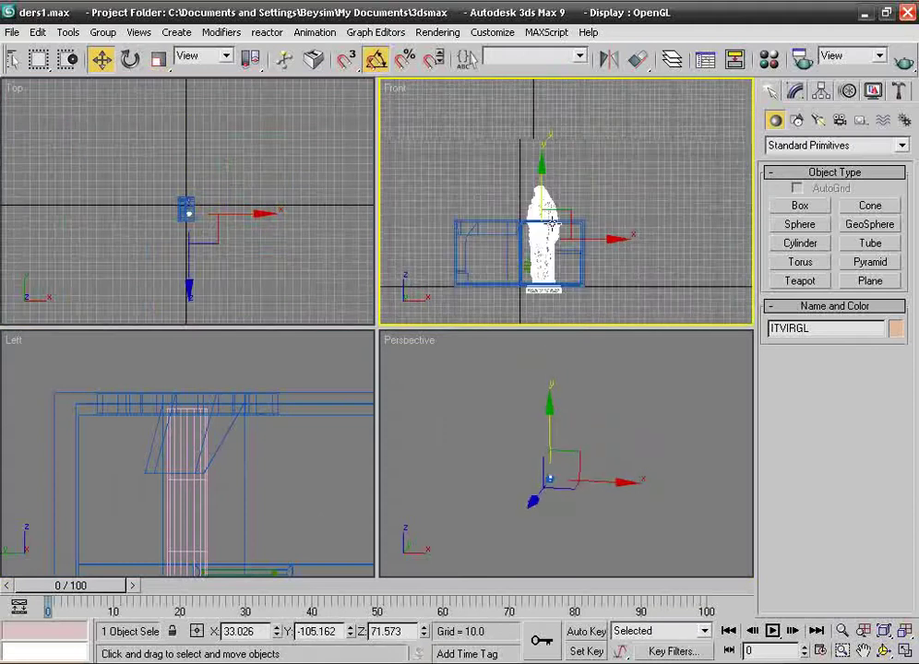
{"action": "scroll", "coordinate": [550, 223], "scroll_direction": "up", "scroll_amount": 2}
Centre the Perspective view and zoom extents all viewports around the scene.
{"action": "right_click", "coordinate": [553, 409]}
{"action": "scroll", "coordinate": [550, 388], "scroll_direction": "down", "scroll_amount": 3}
{"action": "scroll", "coordinate": [537, 435], "scroll_direction": "up", "scroll_amount": 2}
{"action": "scroll", "coordinate": [499, 420], "scroll_direction": "up", "scroll_amount": 2}
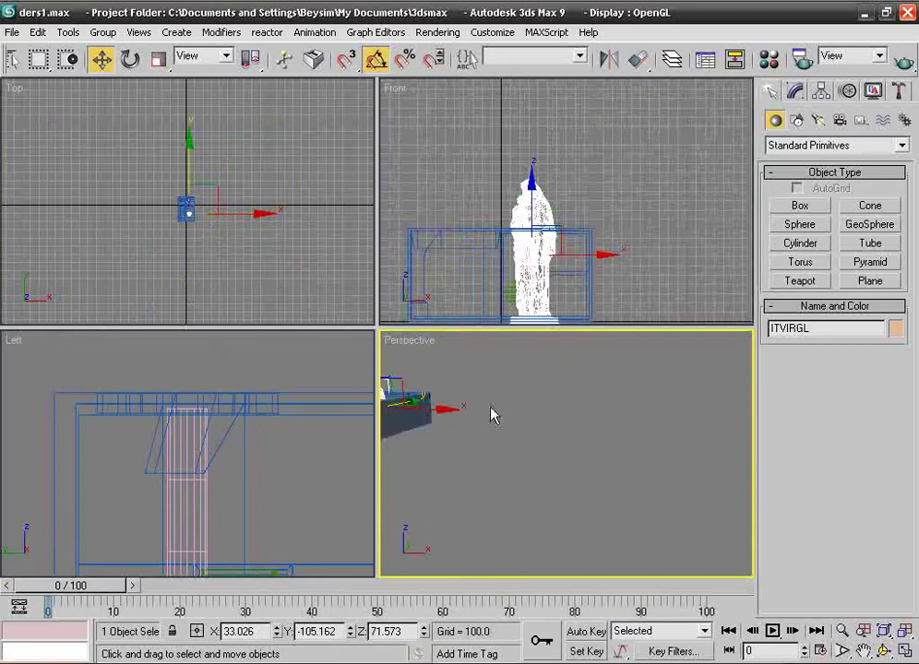
{"action": "middle_click_drag", "start_coordinate": [490, 415], "coordinate": [572, 443]}
{"action": "scroll", "coordinate": [503, 431], "scroll_direction": "up", "scroll_amount": 3}
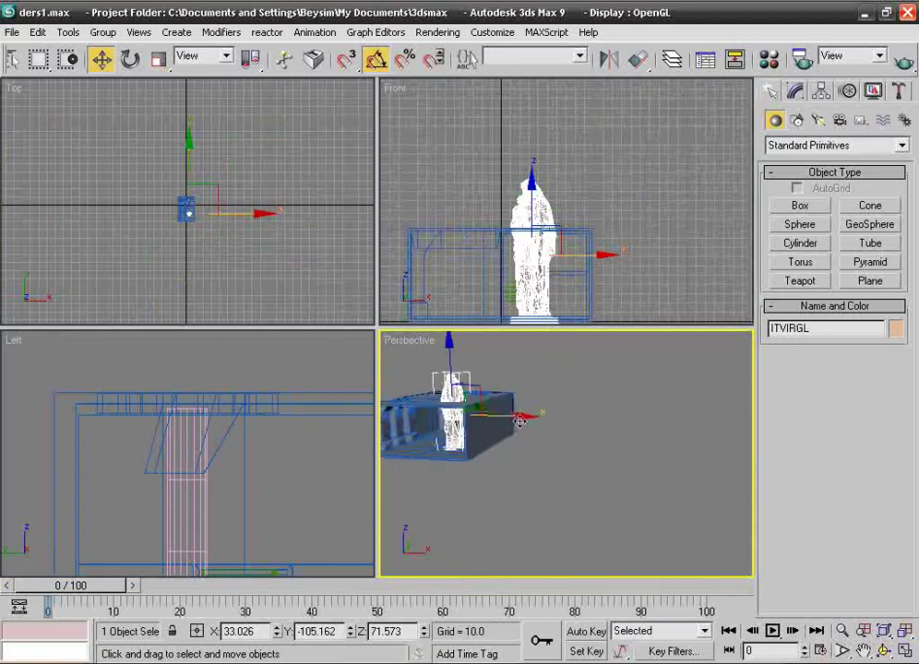
{"action": "scroll", "coordinate": [519, 420], "scroll_direction": "down", "scroll_amount": 3}
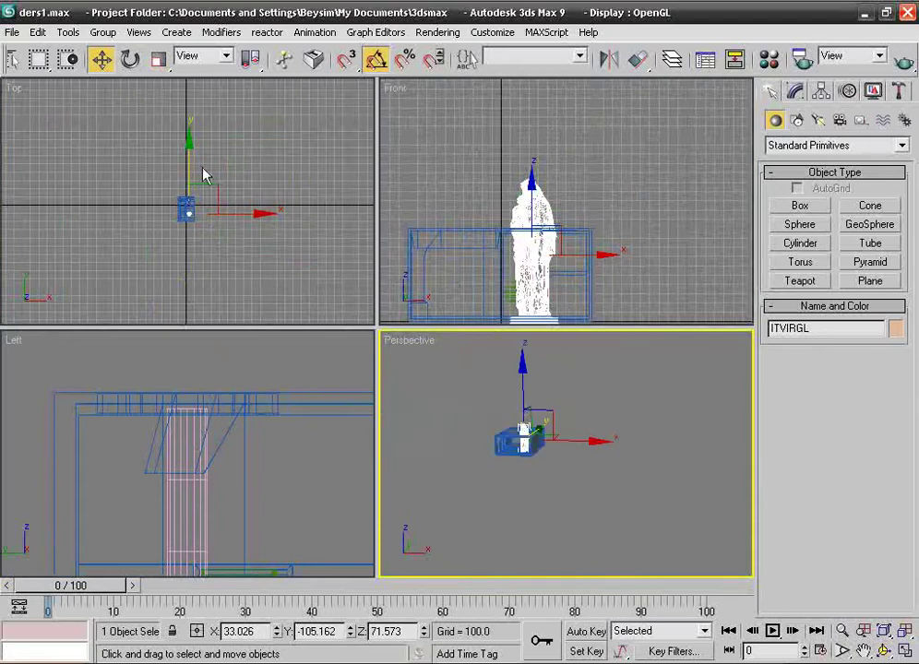
{"action": "left_click", "coordinate": [907, 631]}
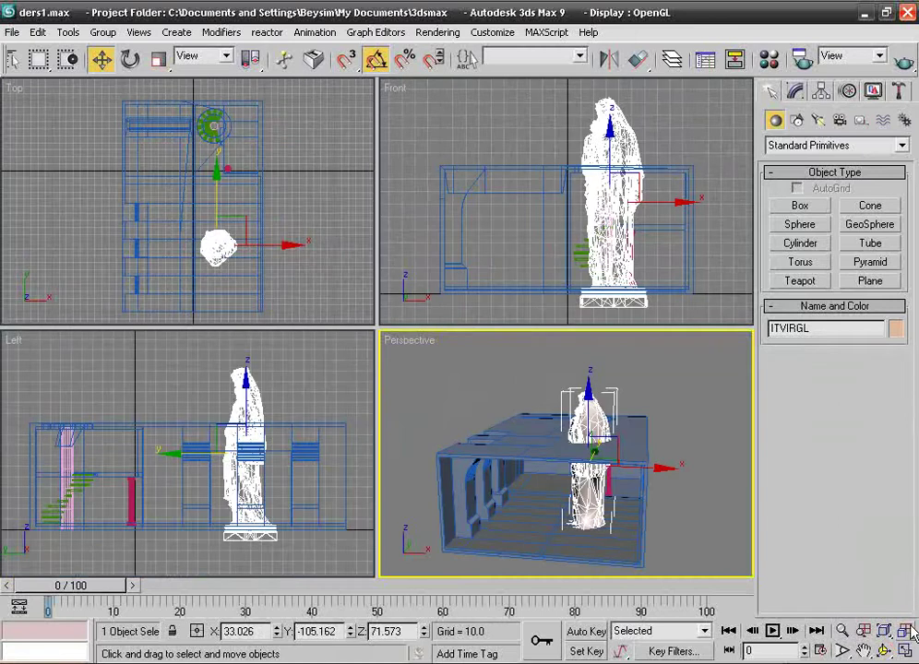
{"action": "left_click", "coordinate": [159, 58]}
Scale the statue down to about 24% of its size.
{"action": "left_click_drag", "start_coordinate": [604, 459], "coordinate": [604, 76]}
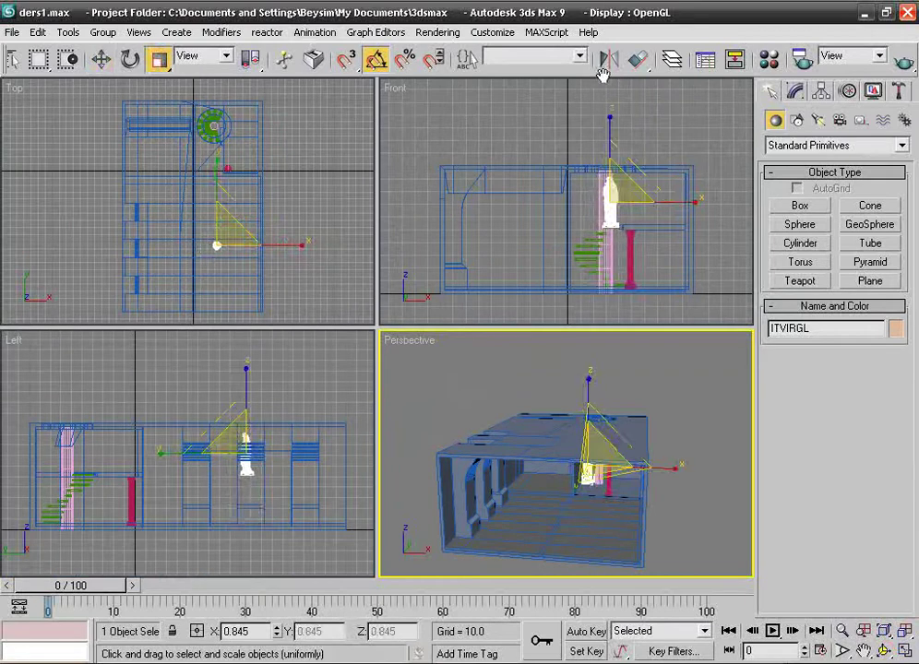
{"action": "left_click", "coordinate": [101, 58]}
{"action": "scroll", "coordinate": [503, 464], "scroll_direction": "up", "scroll_amount": 3}
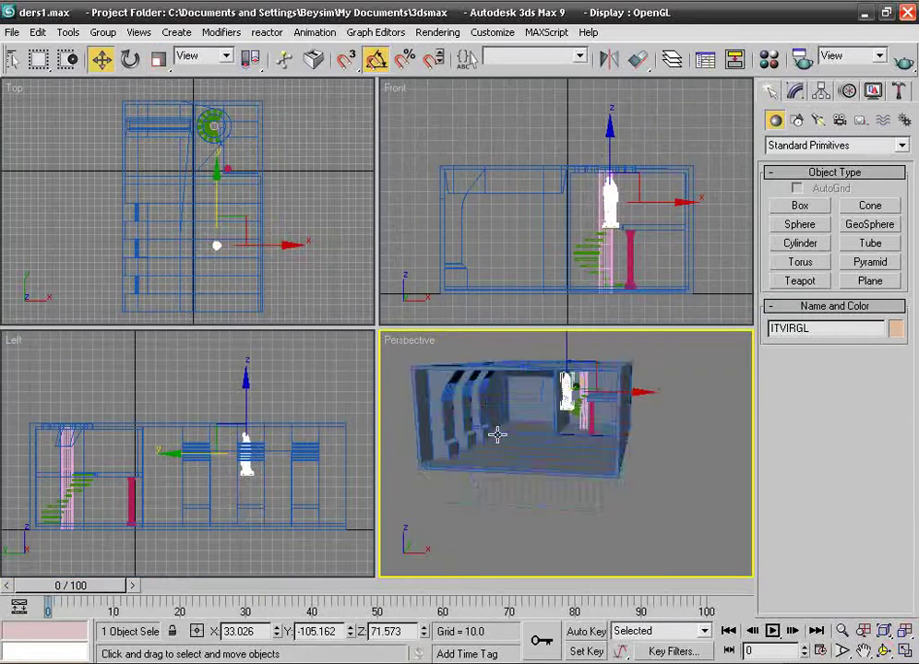
{"action": "scroll", "coordinate": [496, 434], "scroll_direction": "up", "scroll_amount": 3}
{"action": "scroll", "coordinate": [528, 418], "scroll_direction": "up", "scroll_amount": 2}
{"action": "scroll", "coordinate": [534, 480], "scroll_direction": "up", "scroll_amount": 2}
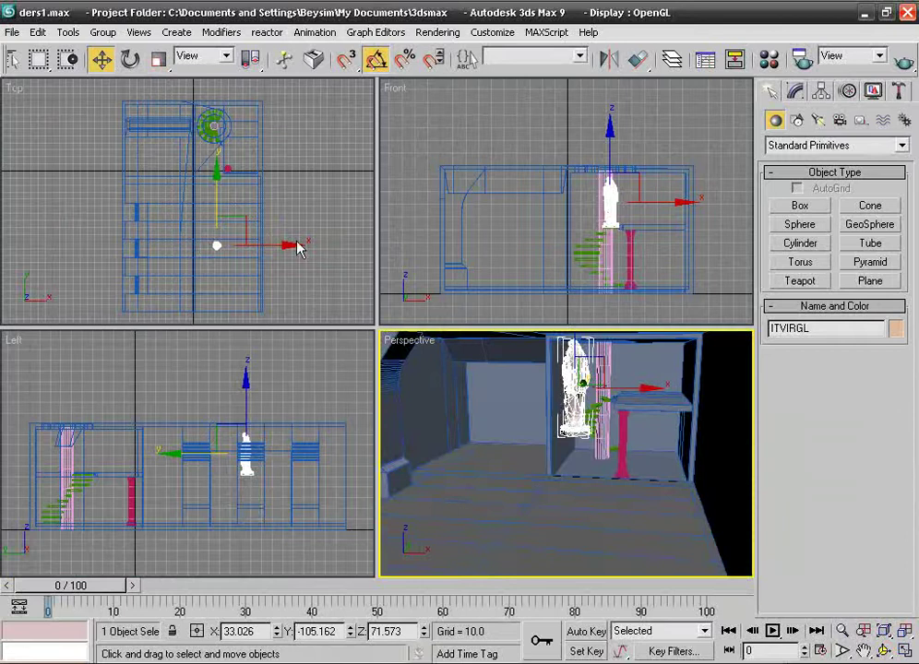
Stand the statue on the floor by the red column and turn off Edged Faces in Perspective.
{"action": "left_click", "coordinate": [245, 224]}
{"action": "mouse_move", "coordinate": [252, 213]}
{"action": "left_mouse_down"}
{"action": "mouse_move", "coordinate": [279, 230]}
{"action": "mouse_move", "coordinate": [270, 233]}
{"action": "mouse_move", "coordinate": [271, 212]}
{"action": "left_mouse_up"}
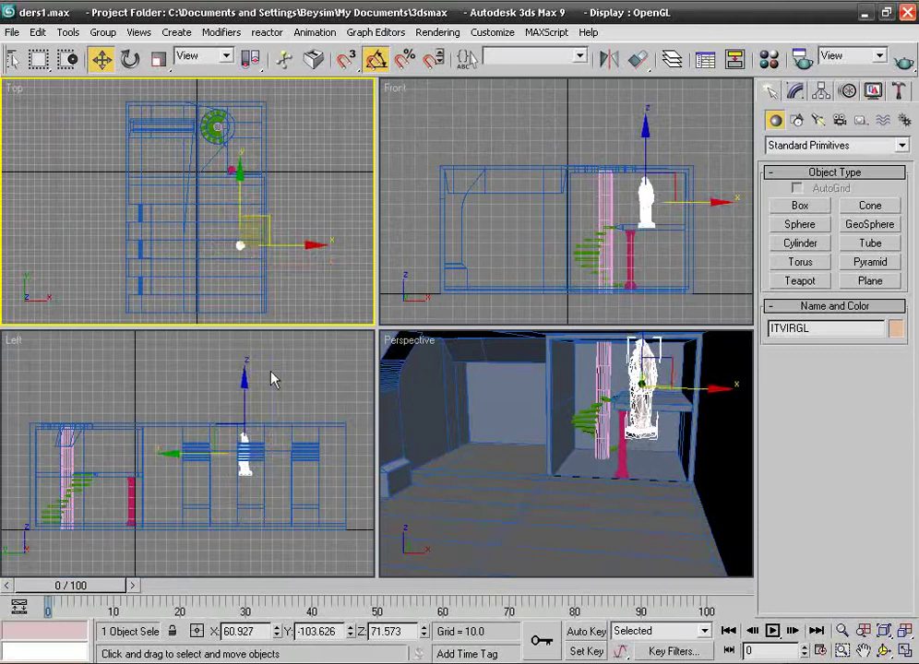
{"action": "left_click_drag", "start_coordinate": [249, 388], "coordinate": [248, 484]}
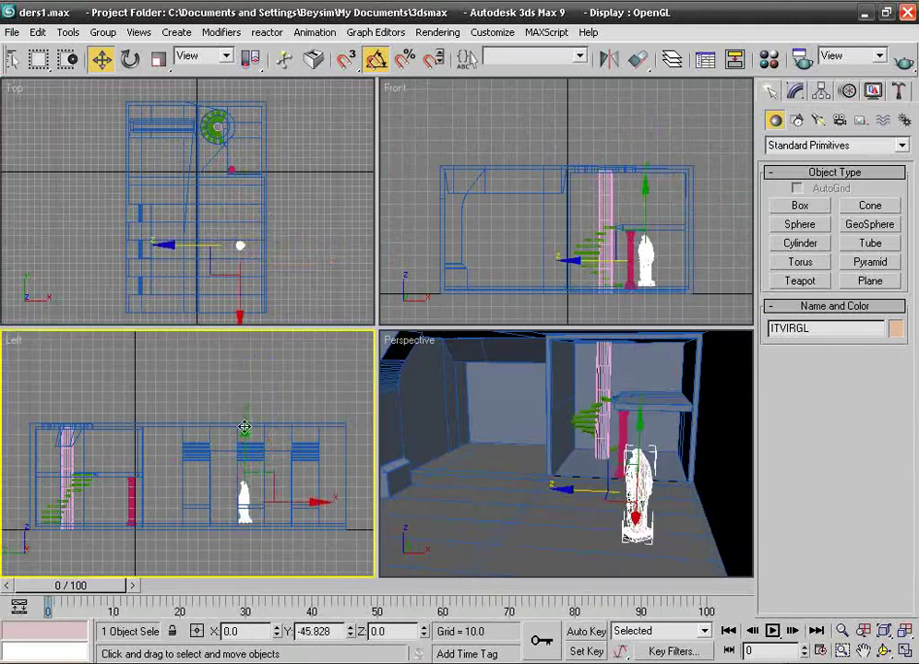
{"action": "key", "text": "z"}
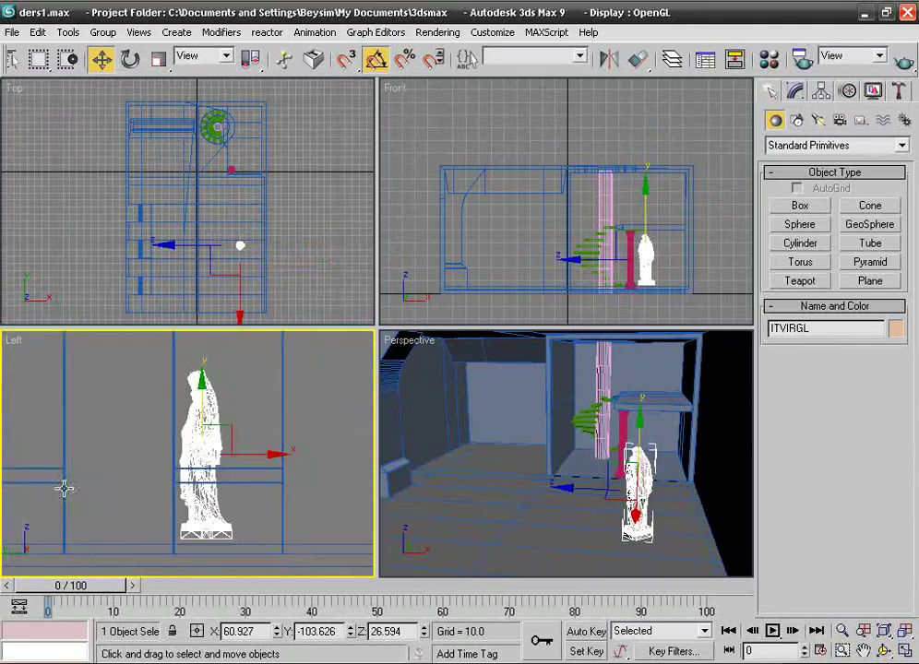
{"action": "mouse_move", "coordinate": [208, 395]}
{"action": "left_mouse_down"}
{"action": "mouse_move", "coordinate": [195, 407]}
{"action": "mouse_move", "coordinate": [193, 398]}
{"action": "left_mouse_up"}
{"action": "right_click", "coordinate": [404, 342]}
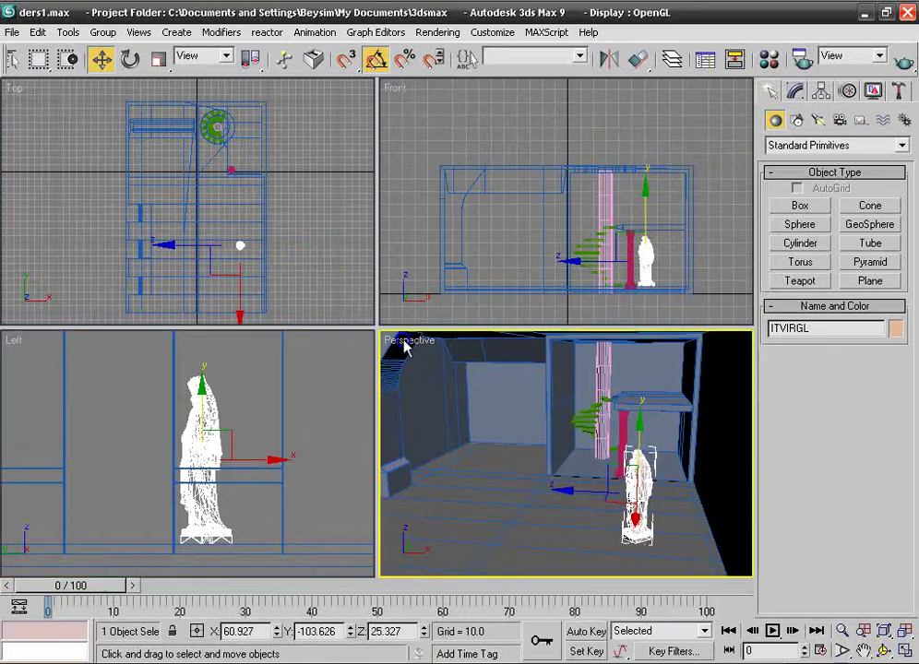
{"action": "left_click", "coordinate": [441, 416]}
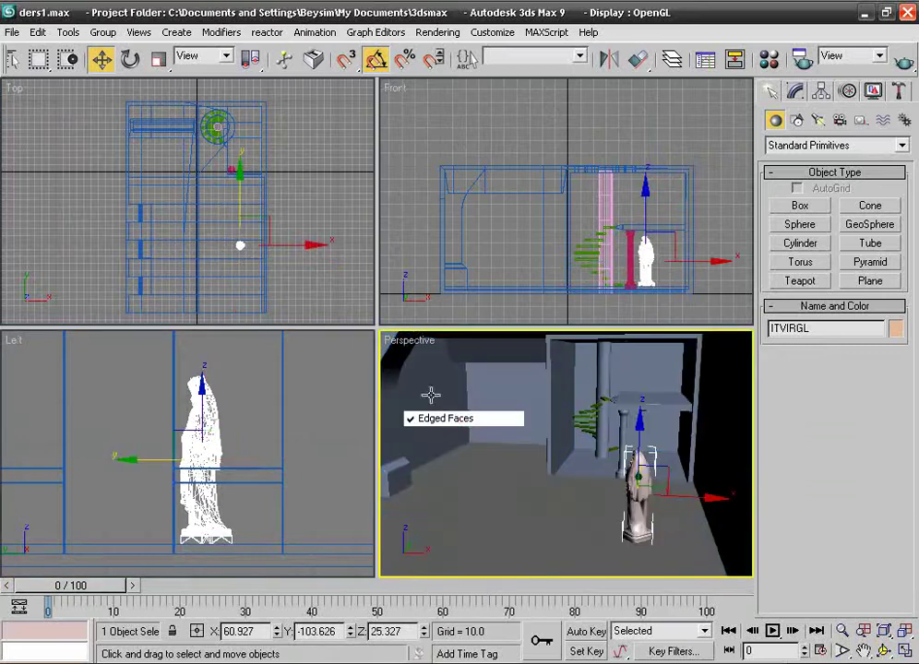
Rotate the statue around its vertical axis in the Top view, then deselect it.
{"action": "left_click", "coordinate": [130, 59]}
{"action": "left_click", "coordinate": [324, 226]}
{"action": "left_click_drag", "start_coordinate": [329, 217], "coordinate": [319, 128]}
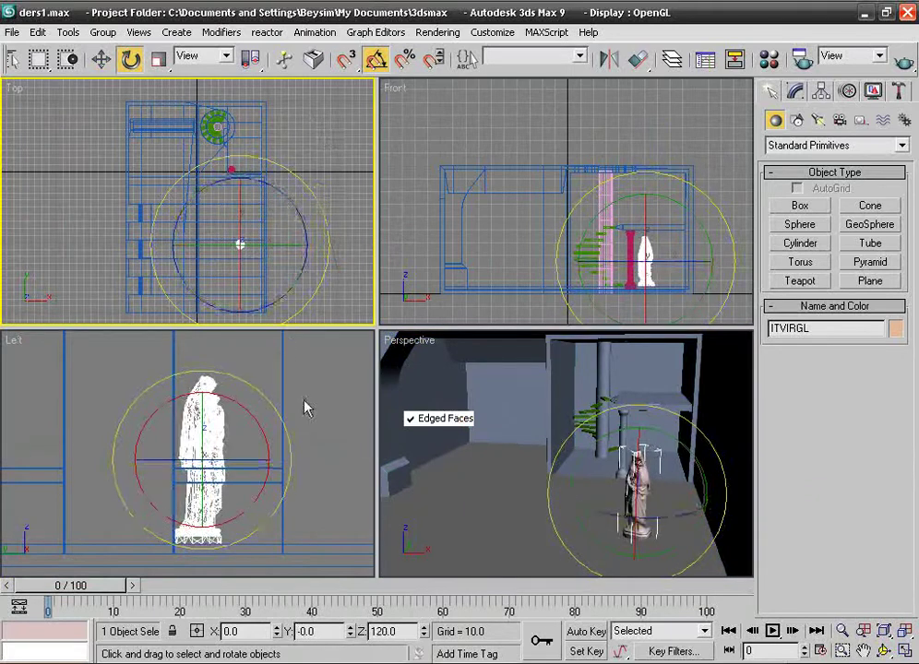
{"action": "left_click", "coordinate": [309, 402]}
Reframe the Perspective view to look into the room toward the statue and staircase.
{"action": "middle_click_drag", "start_coordinate": [544, 431], "coordinate": [624, 370]}
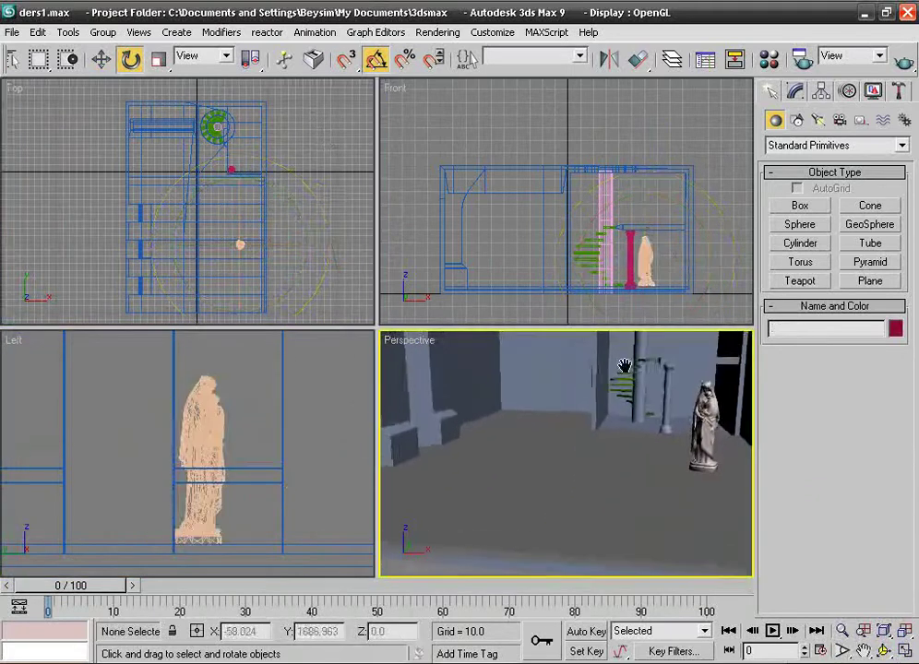
{"action": "scroll", "coordinate": [626, 369], "scroll_direction": "down", "scroll_amount": 3}
{"action": "scroll", "coordinate": [626, 369], "scroll_direction": "down", "scroll_amount": 3}
{"action": "left_click", "coordinate": [883, 650]}
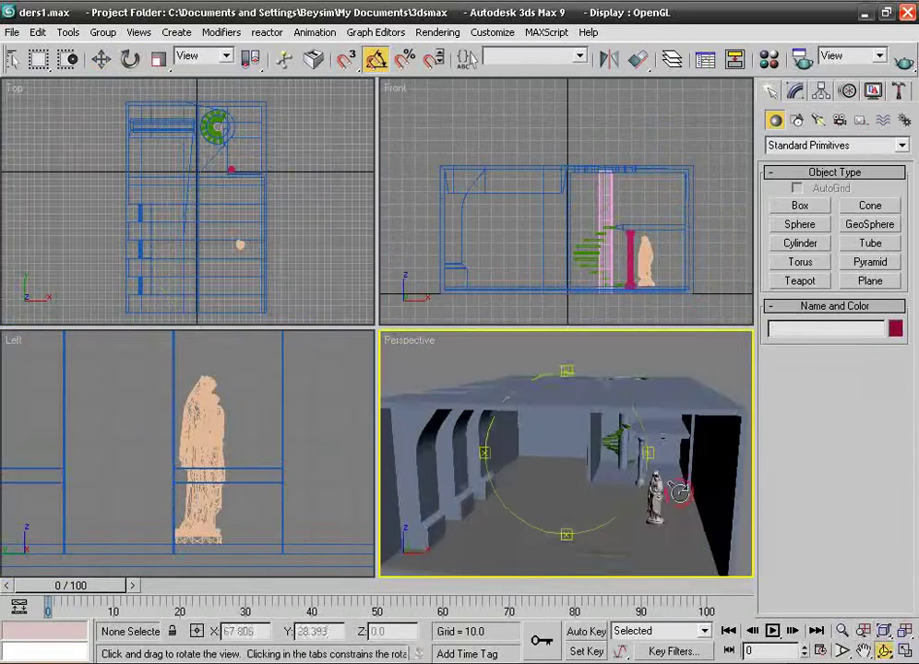
{"action": "mouse_move", "coordinate": [676, 491]}
{"action": "left_mouse_down"}
{"action": "mouse_move", "coordinate": [523, 406]}
{"action": "mouse_move", "coordinate": [528, 375]}
{"action": "mouse_move", "coordinate": [562, 404]}
{"action": "mouse_move", "coordinate": [550, 404]}
{"action": "left_mouse_up"}
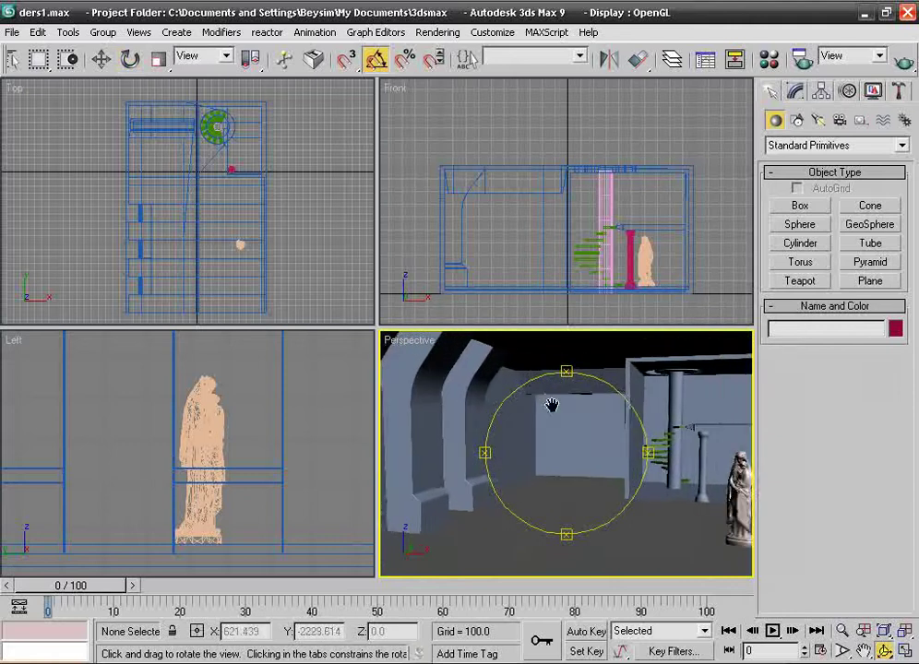
{"action": "left_click", "coordinate": [843, 652]}
{"action": "left_click_drag", "start_coordinate": [631, 513], "coordinate": [631, 516]}
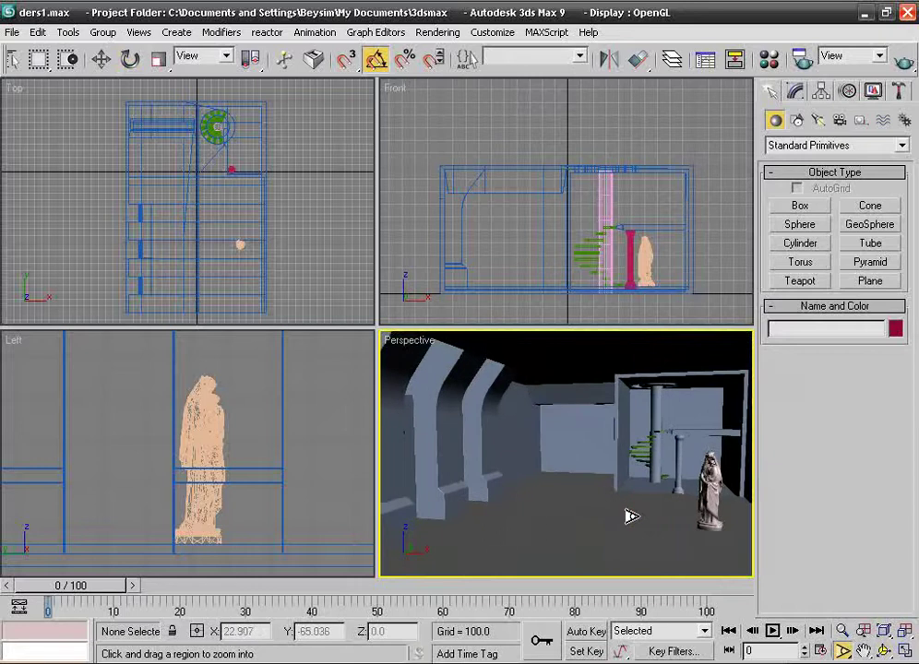
Import the relief's 3DS file from sculpt\2, adding RRELIEFL to the scene.
{"action": "left_click", "coordinate": [12, 32]}
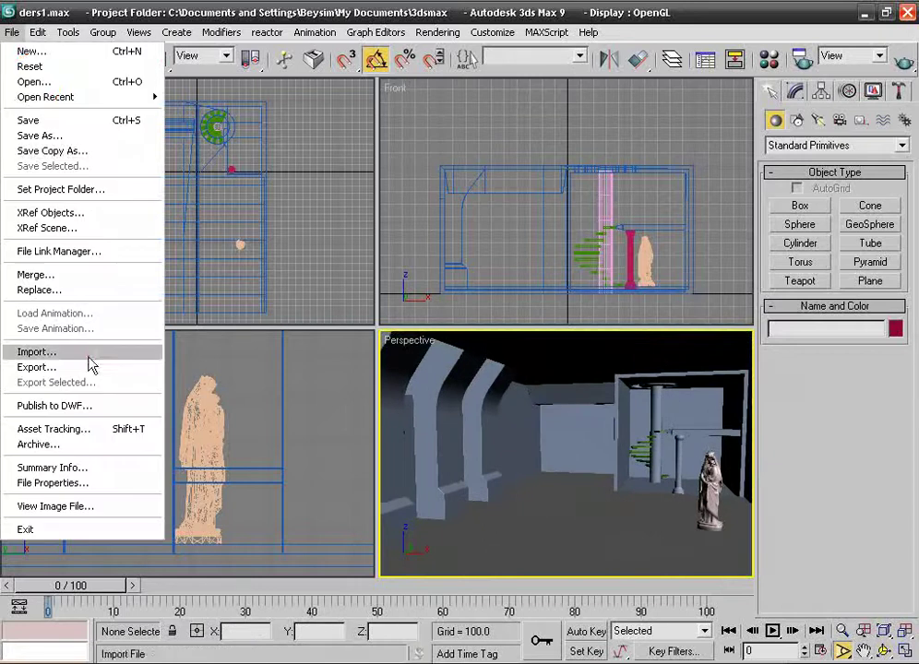
{"action": "left_click", "coordinate": [89, 358]}
{"action": "left_click", "coordinate": [708, 145]}
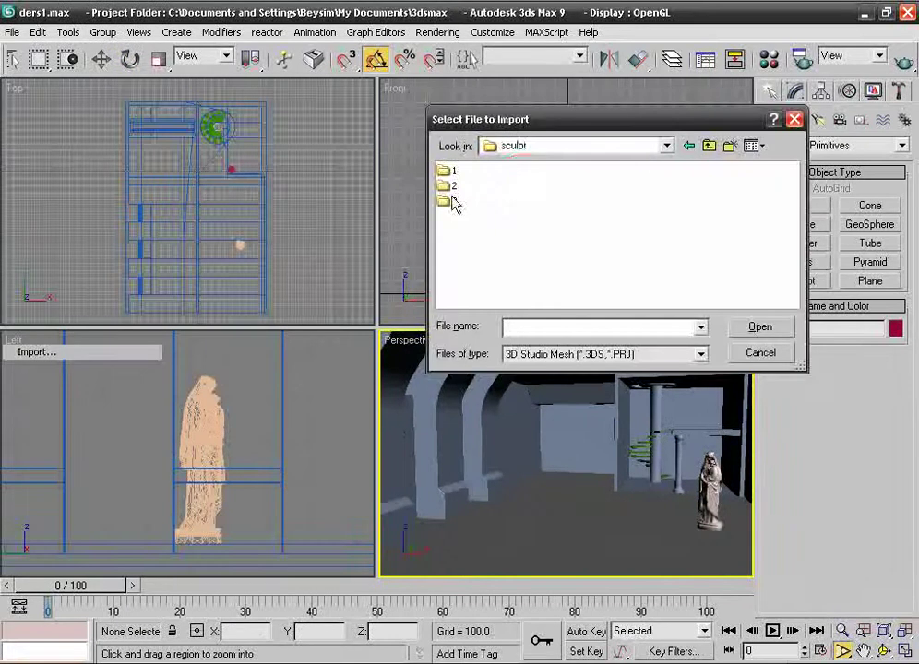
{"action": "double_click", "coordinate": [447, 188]}
{"action": "left_click", "coordinate": [709, 144]}
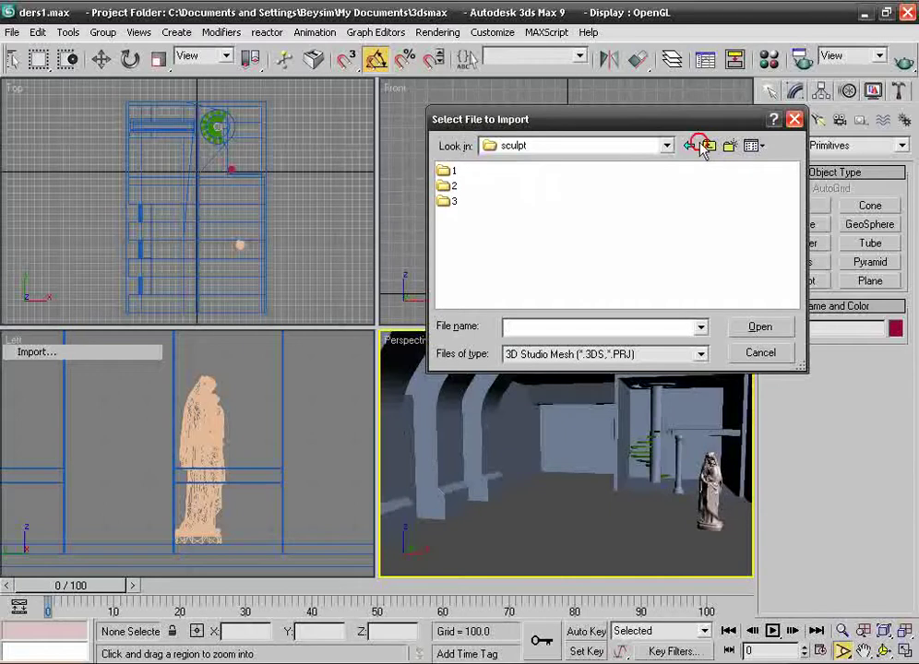
{"action": "double_click", "coordinate": [454, 189]}
{"action": "double_click", "coordinate": [478, 175]}
{"action": "left_click", "coordinate": [523, 377]}
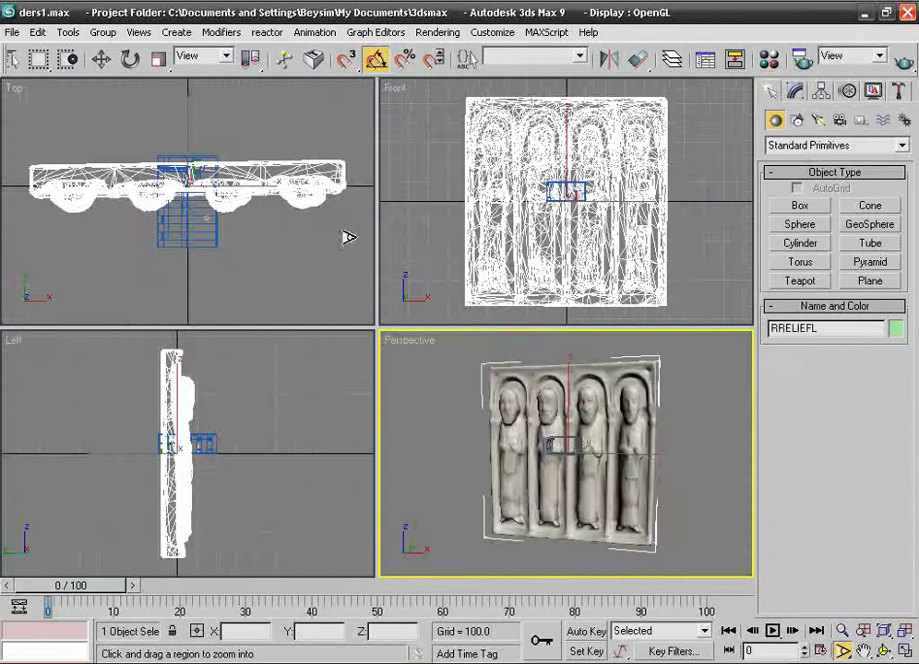
Shrink the relief to about 5% and move it against the wall in the Top view.
{"action": "left_click", "coordinate": [158, 58]}
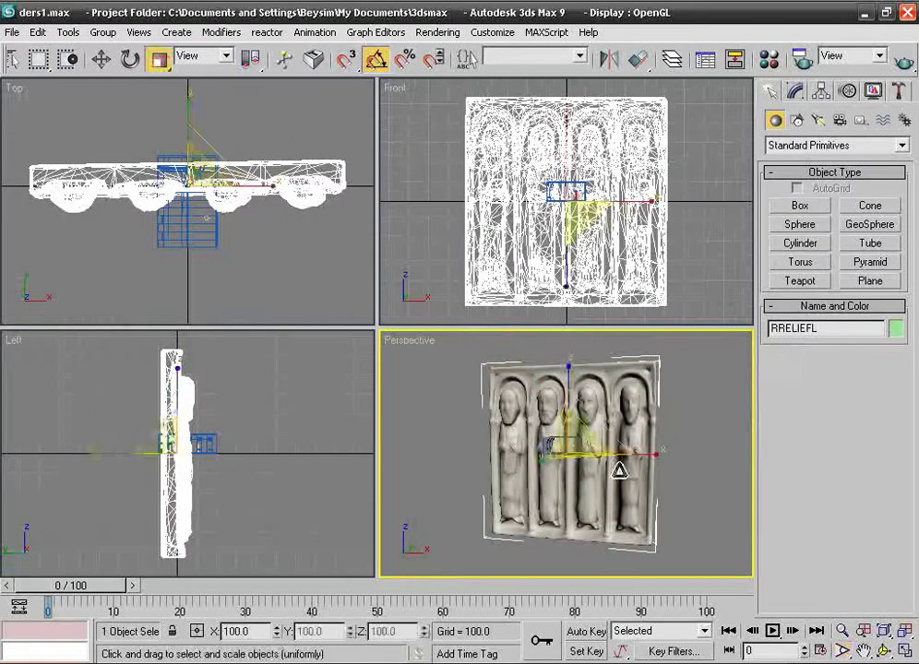
{"action": "mouse_move", "coordinate": [580, 441]}
{"action": "left_mouse_down"}
{"action": "mouse_move", "coordinate": [589, 468]}
{"action": "mouse_move", "coordinate": [595, 187]}
{"action": "left_mouse_up"}
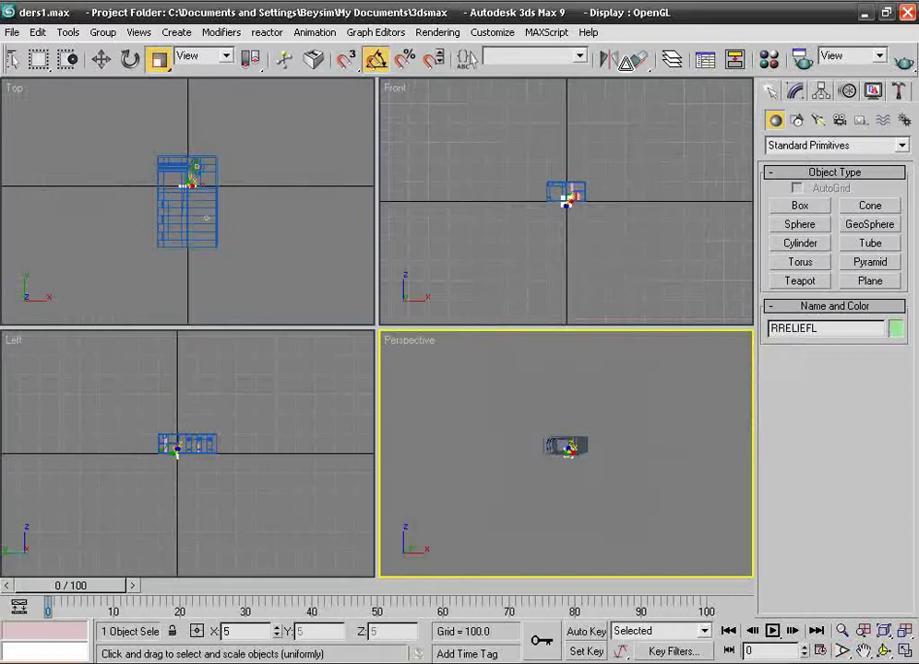
{"action": "left_click_drag", "start_coordinate": [610, 275], "coordinate": [604, 59]}
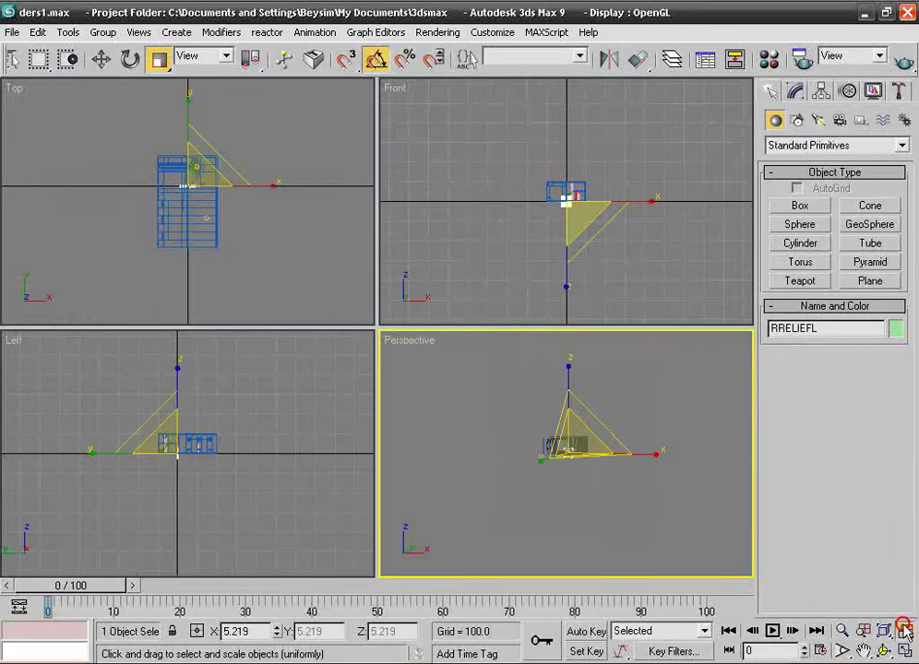
{"action": "key", "text": "w"}
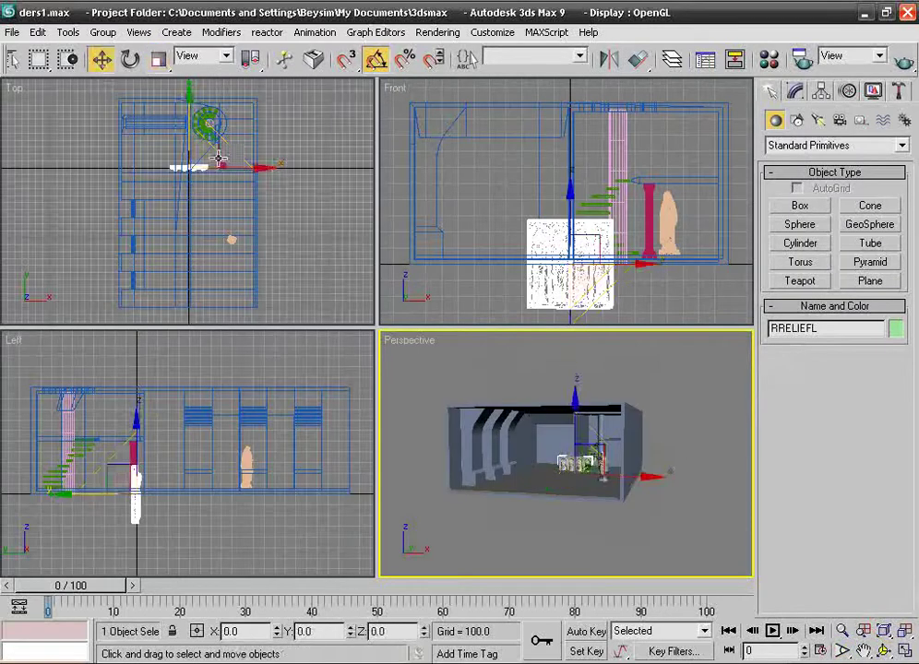
{"action": "middle_click_drag", "start_coordinate": [210, 139], "coordinate": [242, 199]}
{"action": "scroll", "coordinate": [242, 200], "scroll_direction": "up", "scroll_amount": 3}
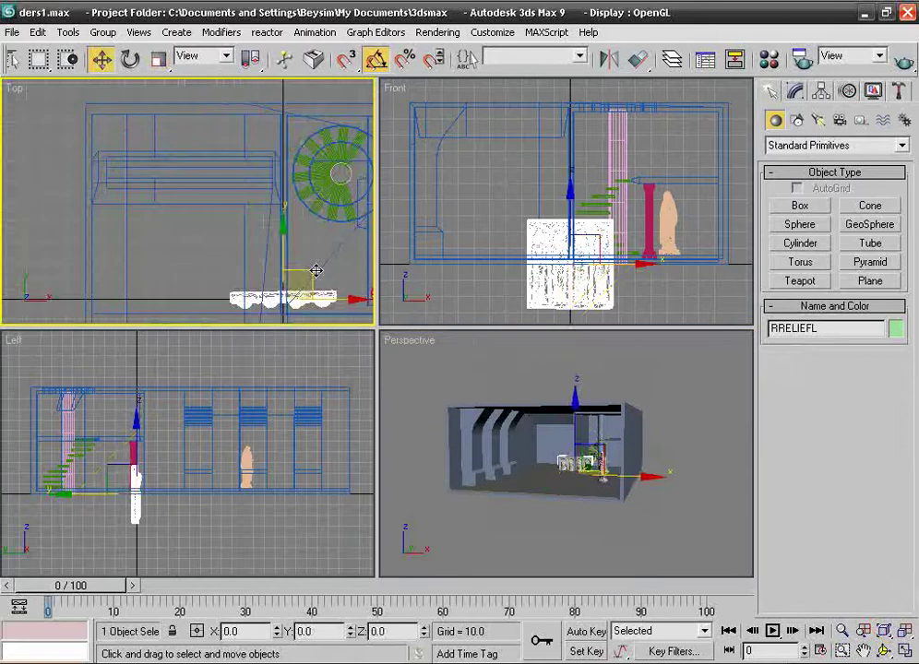
{"action": "left_click_drag", "start_coordinate": [319, 271], "coordinate": [214, 94]}
{"action": "key", "text": "z"}
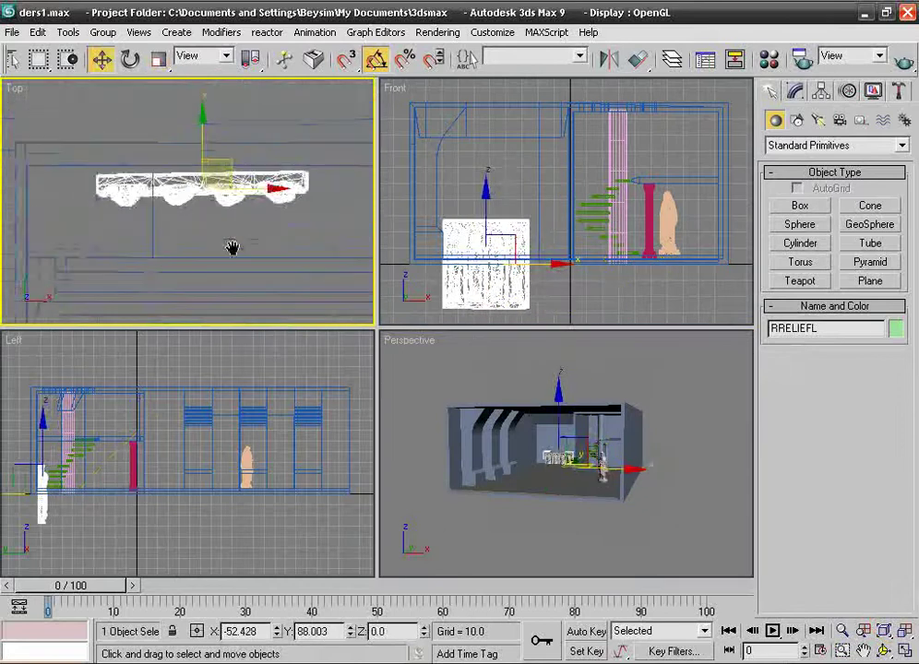
Rotate the relief slightly to align with the wall and nudge it into place.
{"action": "left_click", "coordinate": [130, 59]}
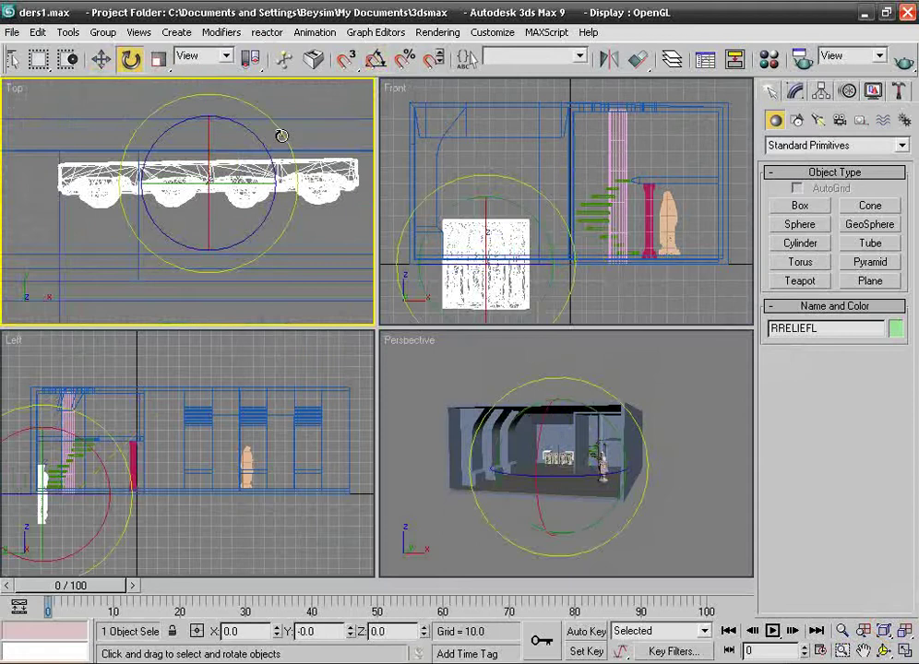
{"action": "left_click_drag", "start_coordinate": [281, 138], "coordinate": [285, 133]}
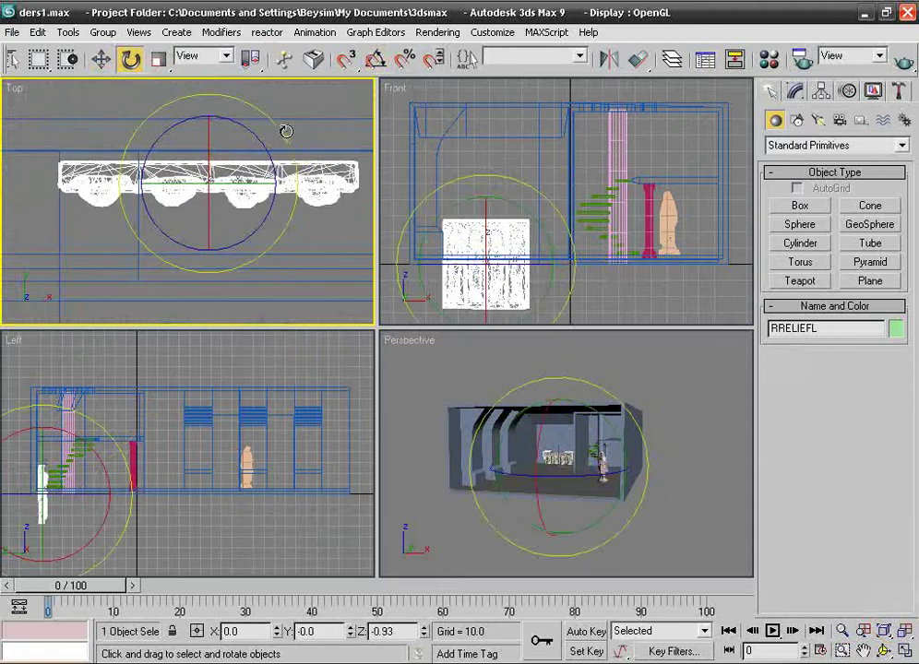
{"action": "left_click", "coordinate": [102, 59]}
{"action": "left_click_drag", "start_coordinate": [232, 149], "coordinate": [235, 146]}
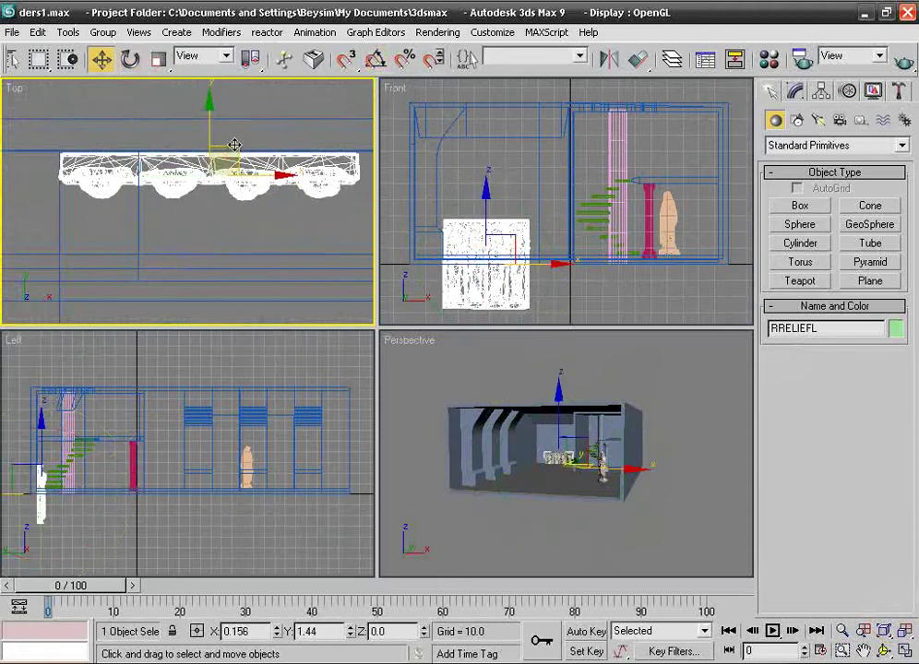
{"action": "scroll", "coordinate": [226, 463], "scroll_direction": "up", "scroll_amount": 5}
{"action": "scroll", "coordinate": [203, 425], "scroll_direction": "up", "scroll_amount": 2}
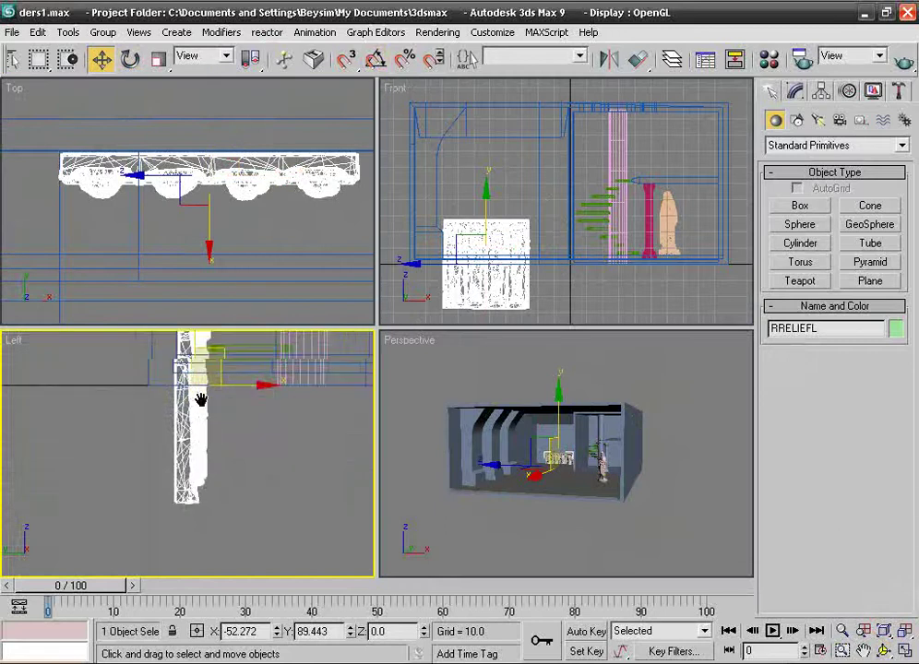
{"action": "scroll", "coordinate": [184, 429], "scroll_direction": "down", "scroll_amount": 2}
Raise the relief up the wall and centre it in the Perspective view.
{"action": "left_click_drag", "start_coordinate": [178, 424], "coordinate": [181, 284]}
{"action": "scroll", "coordinate": [564, 476], "scroll_direction": "up", "scroll_amount": 1}
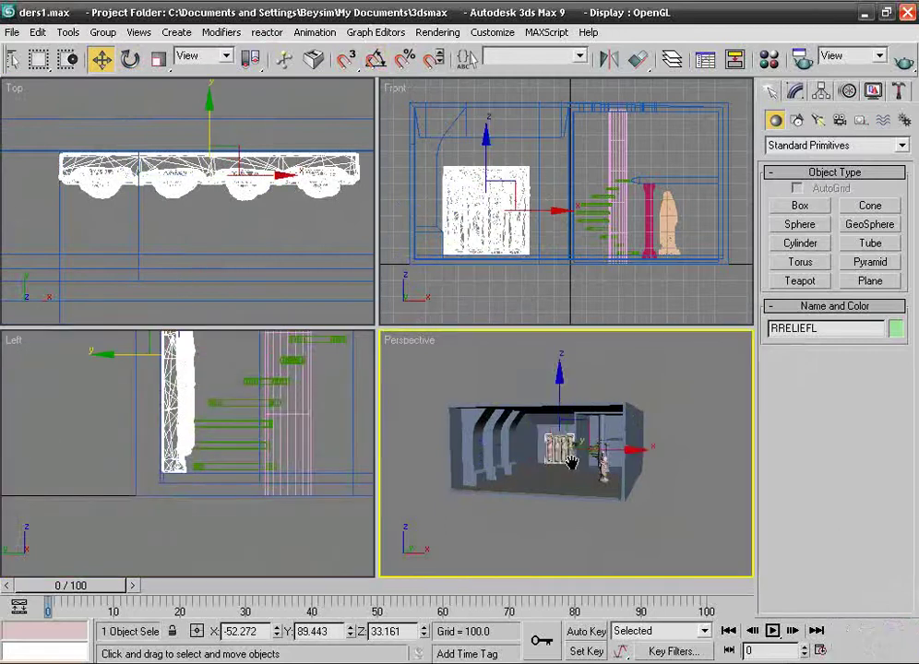
{"action": "scroll", "coordinate": [565, 476], "scroll_direction": "up", "scroll_amount": 3}
{"action": "scroll", "coordinate": [564, 476], "scroll_direction": "up", "scroll_amount": 4}
{"action": "scroll", "coordinate": [492, 434], "scroll_direction": "down", "scroll_amount": 2}
{"action": "scroll", "coordinate": [492, 434], "scroll_direction": "down", "scroll_amount": 5}
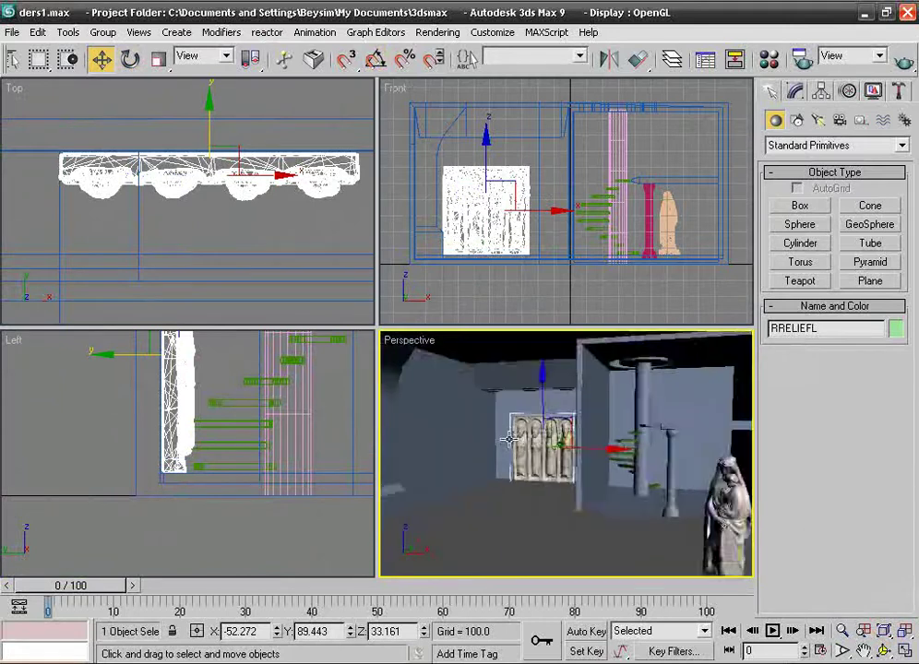
{"action": "scroll", "coordinate": [510, 436], "scroll_direction": "down", "scroll_amount": 4}
{"action": "scroll", "coordinate": [509, 439], "scroll_direction": "up", "scroll_amount": 3}
{"action": "middle_click_drag", "start_coordinate": [510, 440], "coordinate": [531, 439]}
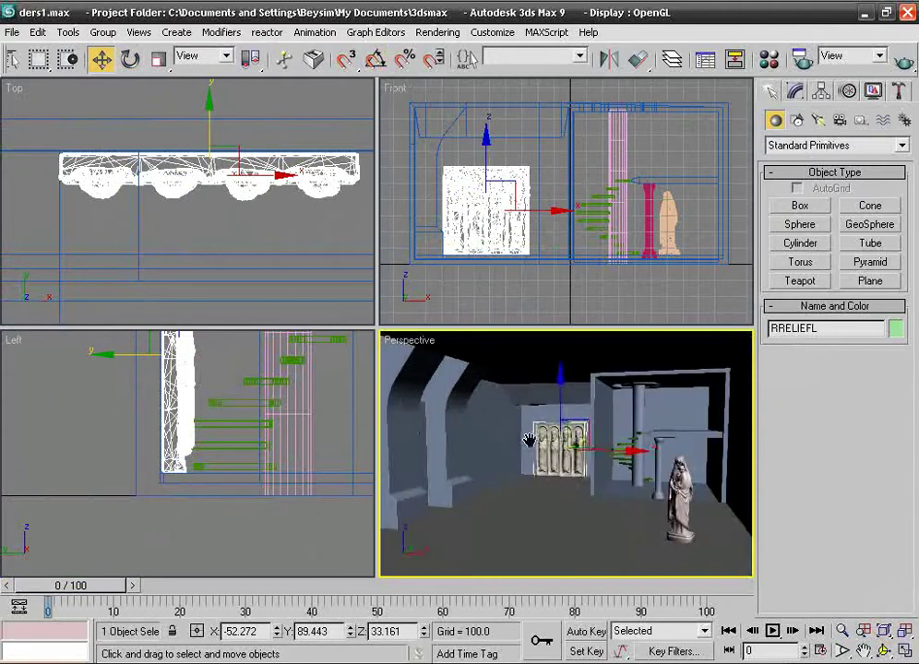
{"action": "left_click", "coordinate": [82, 467]}
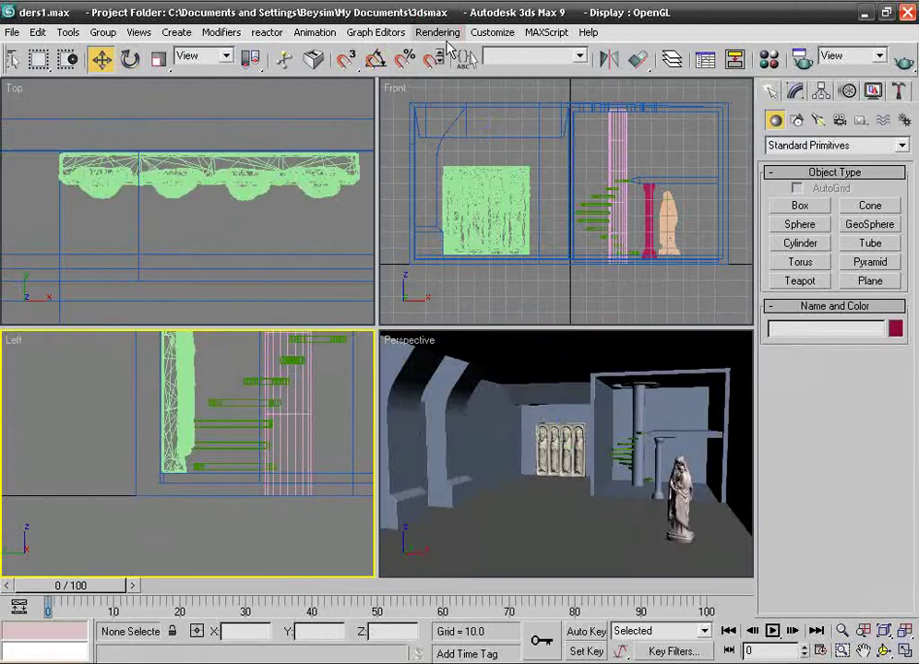
Check in Render Setup that V-Ray Adv 1.5 RC3 is the assigned production renderer.
{"action": "left_click", "coordinate": [440, 32]}
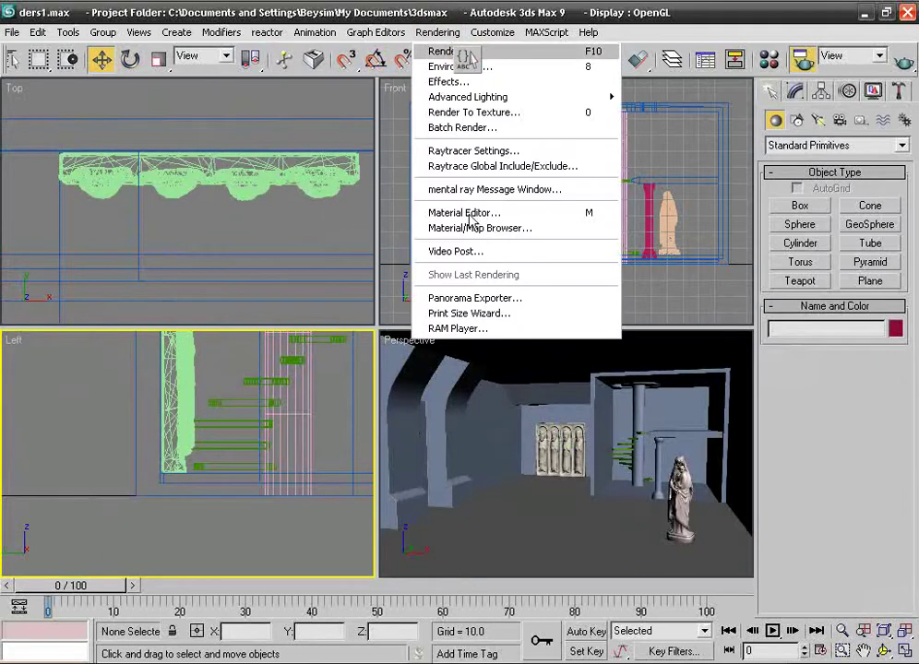
{"action": "key", "text": "F10"}
{"action": "left_click_drag", "start_coordinate": [603, 182], "coordinate": [504, 42]}
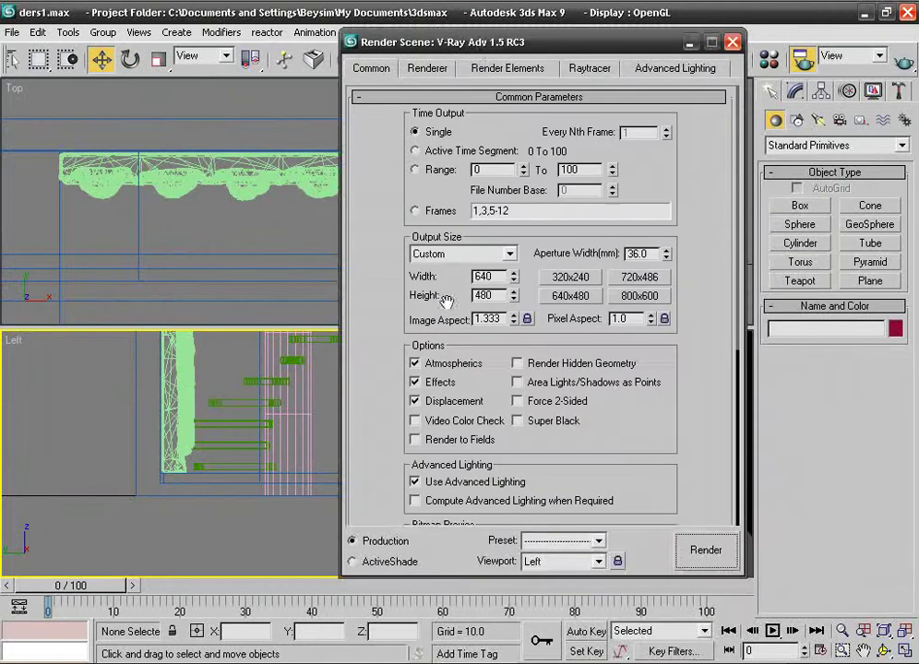
{"action": "scroll", "coordinate": [554, 276], "scroll_direction": "down", "scroll_amount": 5}
{"action": "scroll", "coordinate": [579, 381], "scroll_direction": "down", "scroll_amount": 1}
{"action": "scroll", "coordinate": [580, 381], "scroll_direction": "down", "scroll_amount": 1}
{"action": "left_click", "coordinate": [549, 512]}
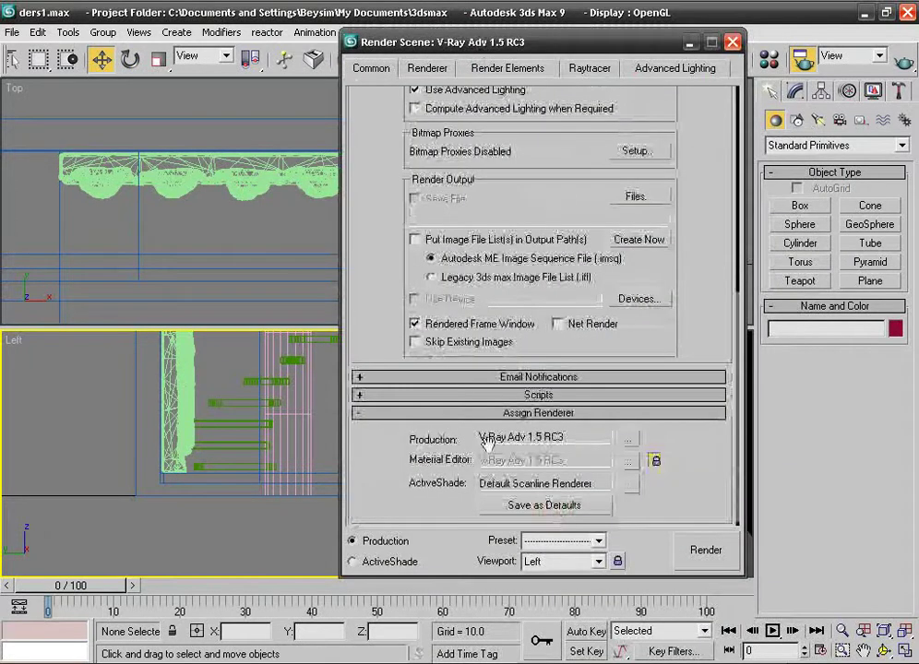
{"action": "left_click", "coordinate": [733, 41]}
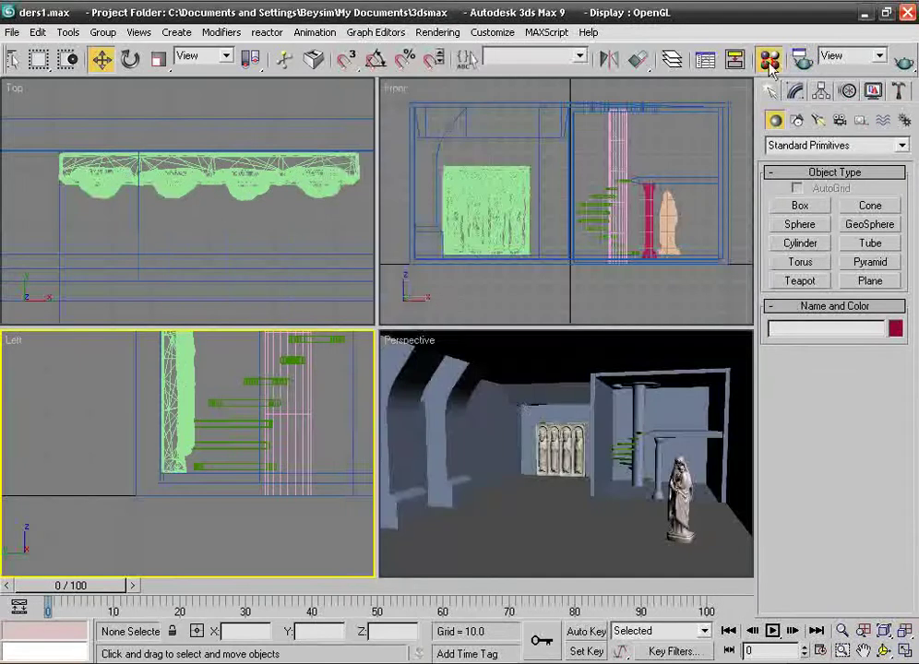
In the Material Editor, make slot 07 - Default a VRayMtl and open its Diffuse map browser.
{"action": "key", "text": "m"}
{"action": "left_click", "coordinate": [219, 204]}
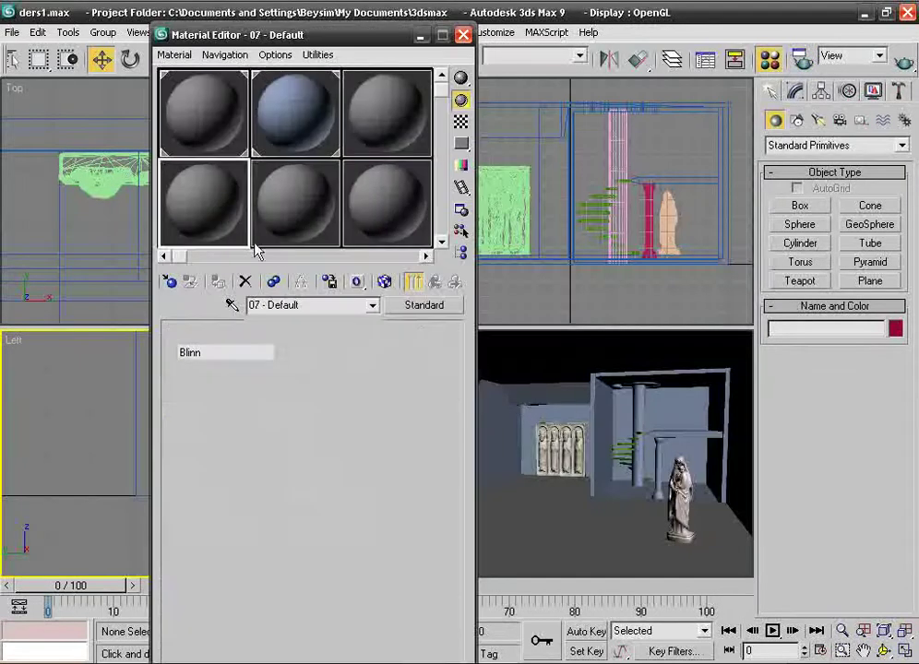
{"action": "left_click", "coordinate": [424, 307]}
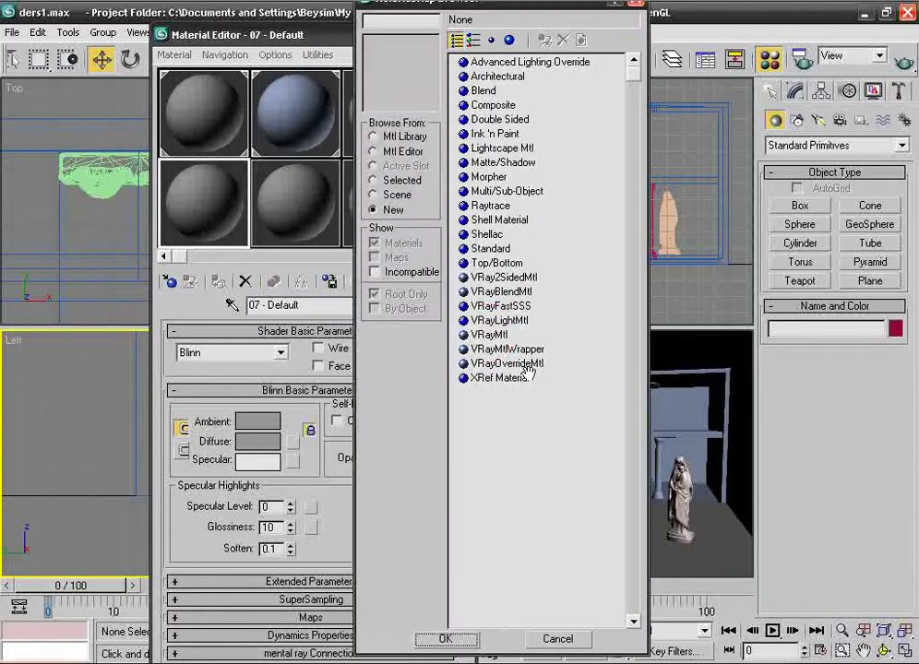
{"action": "double_click", "coordinate": [492, 334]}
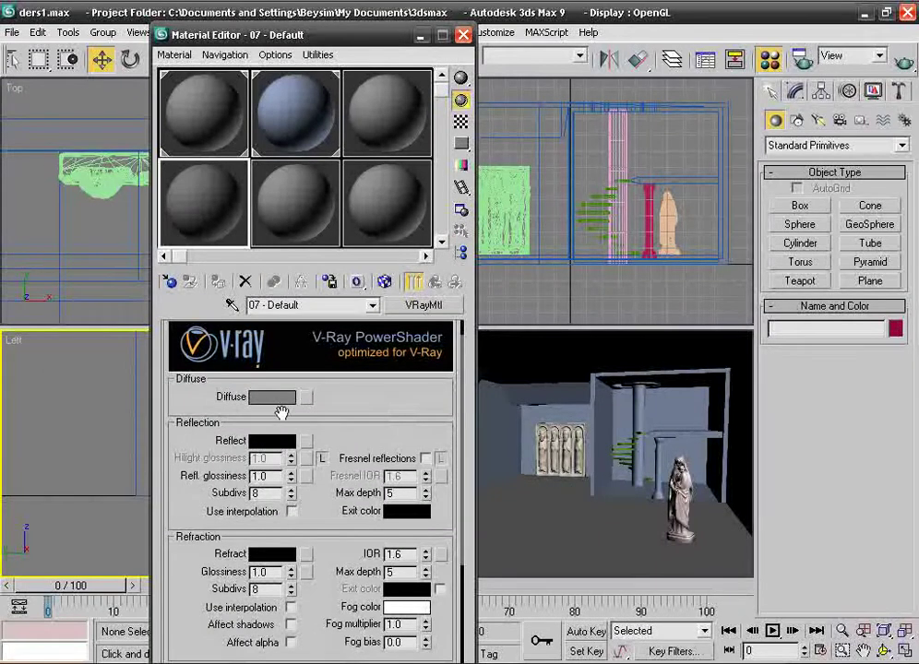
{"action": "left_click", "coordinate": [306, 397]}
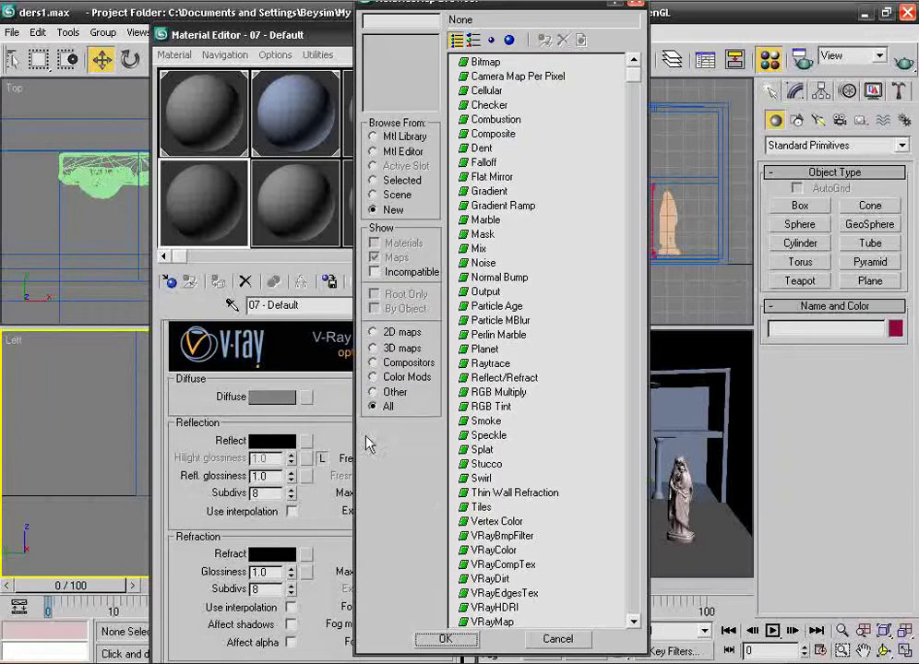
Choose Bitmap for the diffuse map and browse the 3D (G:) drive for the texture folder.
{"action": "left_click", "coordinate": [493, 63]}
{"action": "double_click", "coordinate": [486, 62]}
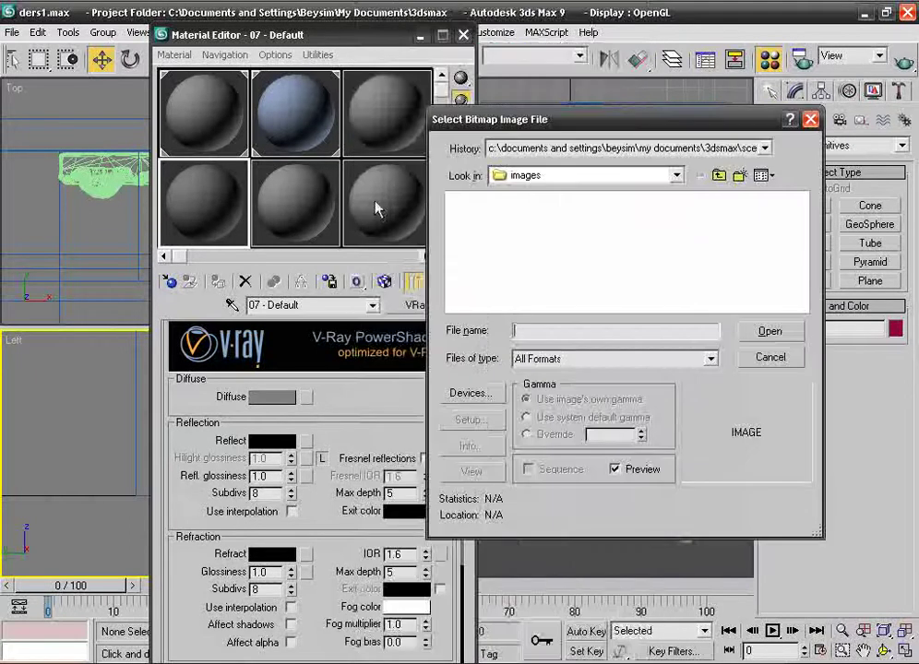
{"action": "left_click", "coordinate": [599, 176]}
{"action": "left_click", "coordinate": [588, 266]}
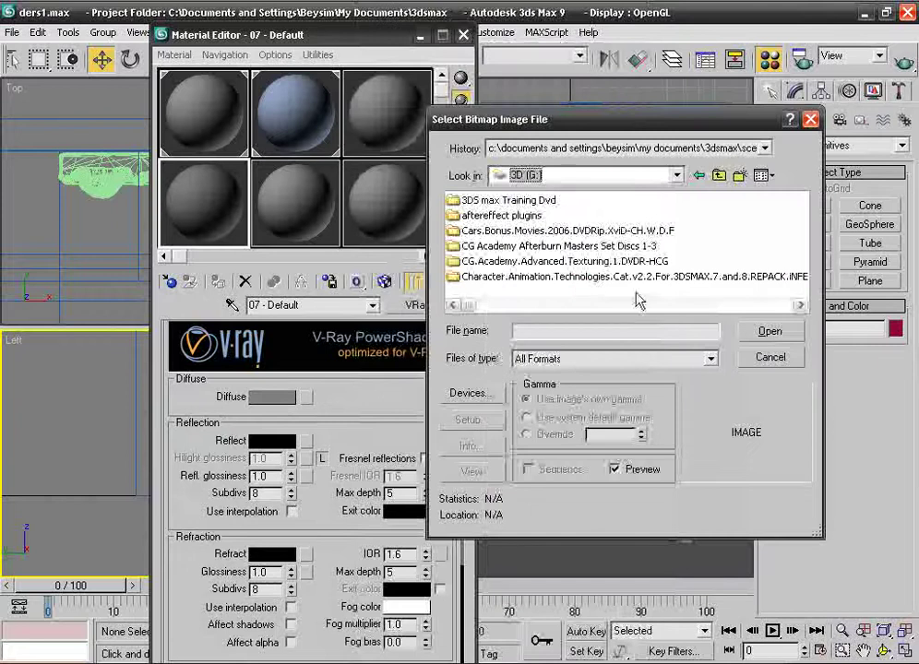
{"action": "key", "text": "Down"}
{"action": "key", "text": "Down"}
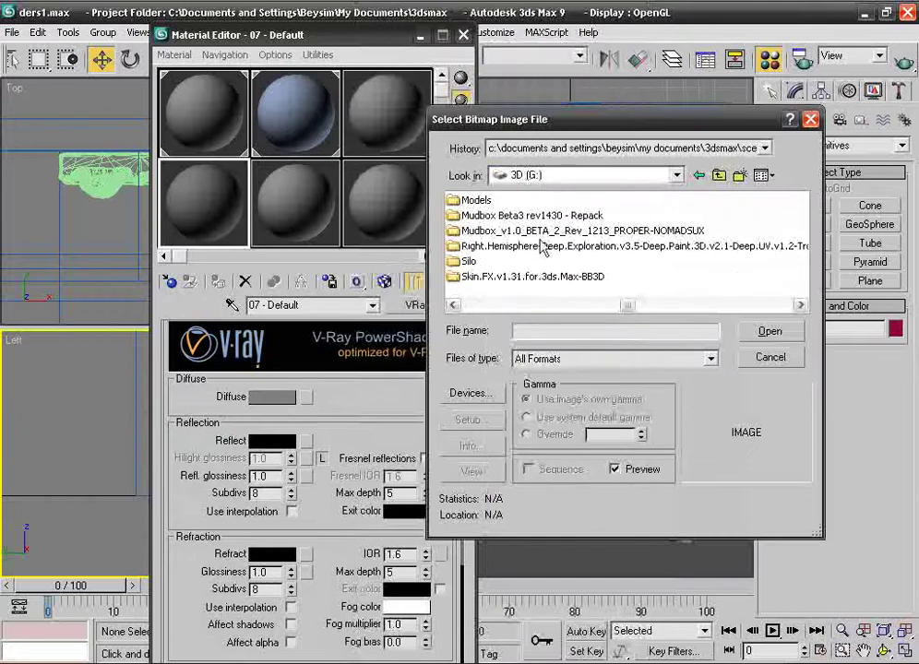
{"action": "scroll", "coordinate": [553, 253], "scroll_direction": "down", "scroll_amount": 3}
{"action": "double_click", "coordinate": [470, 231]}
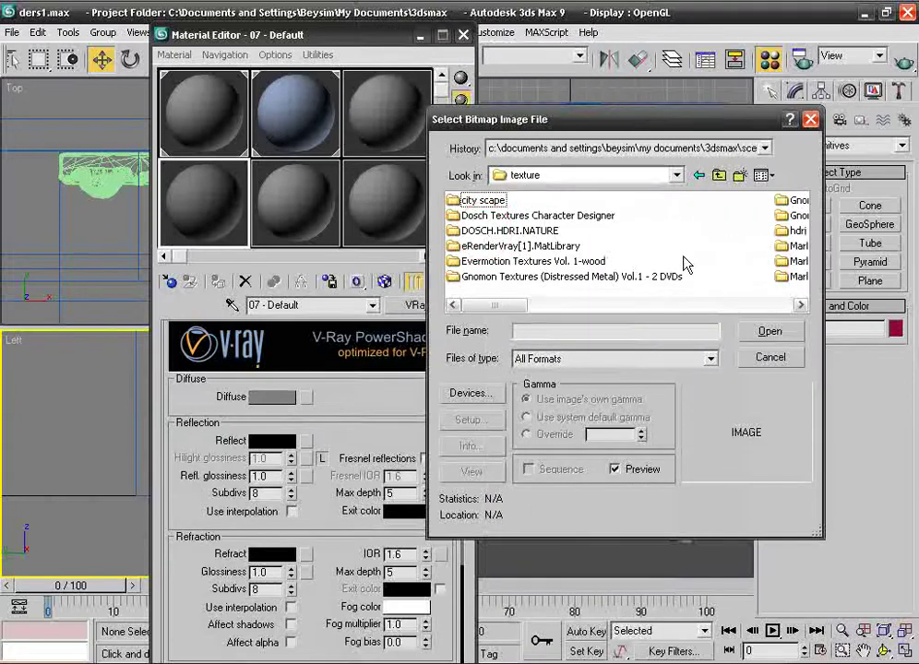
{"action": "scroll", "coordinate": [687, 263], "scroll_direction": "down", "scroll_amount": 3}
{"action": "scroll", "coordinate": [687, 263], "scroll_direction": "down", "scroll_amount": 3}
{"action": "scroll", "coordinate": [646, 263], "scroll_direction": "down", "scroll_amount": 3}
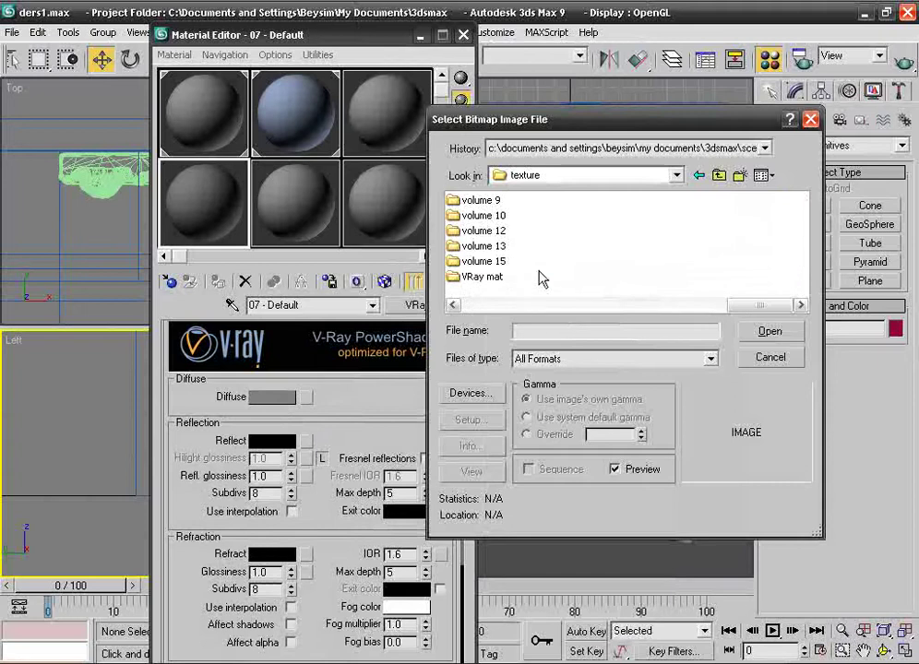
{"action": "scroll", "coordinate": [517, 260], "scroll_direction": "up", "scroll_amount": 2}
{"action": "scroll", "coordinate": [519, 260], "scroll_direction": "up", "scroll_amount": 2}
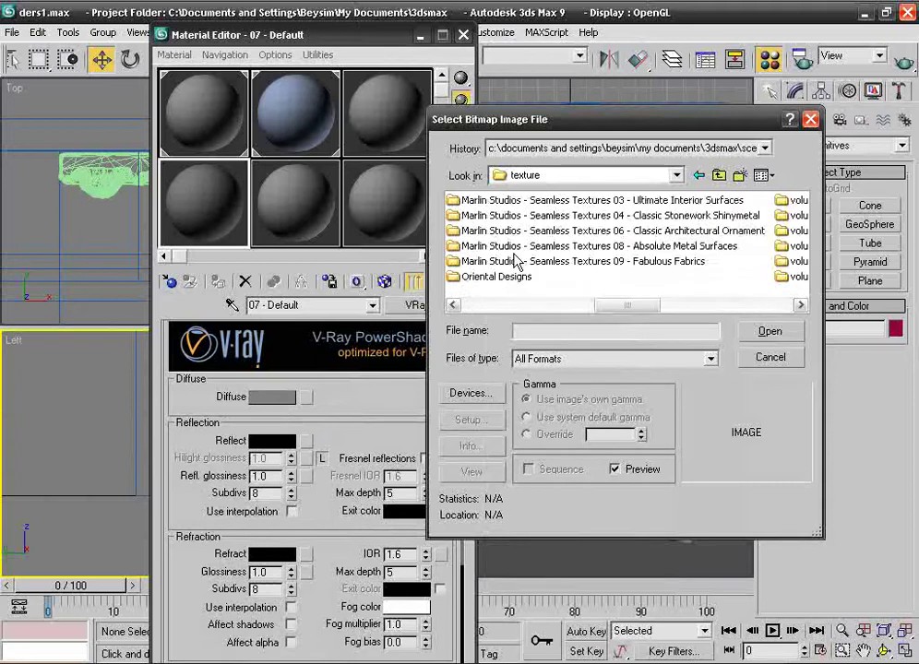
{"action": "scroll", "coordinate": [517, 262], "scroll_direction": "down", "scroll_amount": 2}
{"action": "scroll", "coordinate": [519, 262], "scroll_direction": "down", "scroll_amount": 2}
{"action": "scroll", "coordinate": [523, 261], "scroll_direction": "up", "scroll_amount": 1}
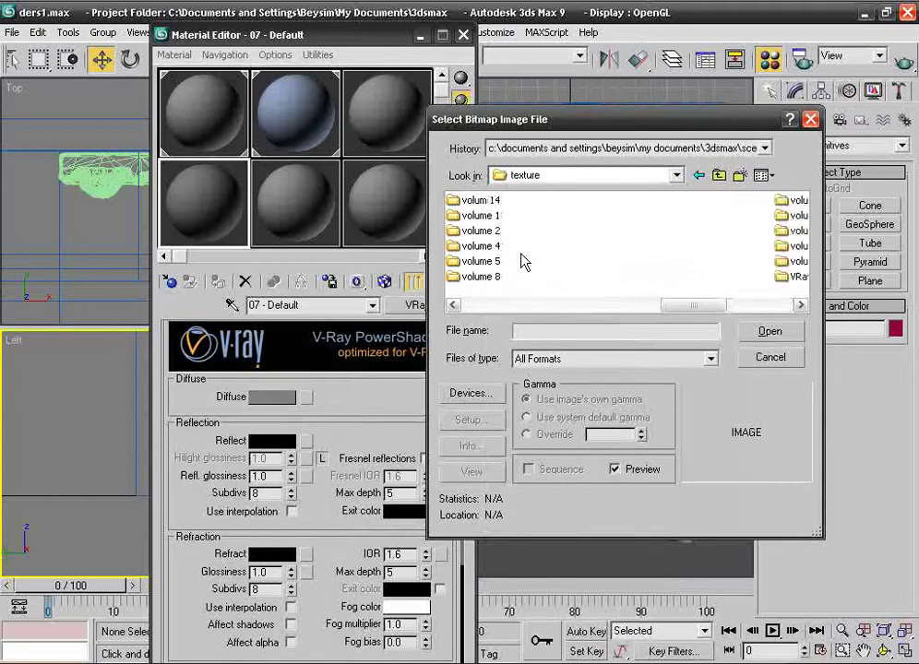
{"action": "scroll", "coordinate": [524, 260], "scroll_direction": "up", "scroll_amount": 2}
{"action": "scroll", "coordinate": [553, 264], "scroll_direction": "up", "scroll_amount": 2}
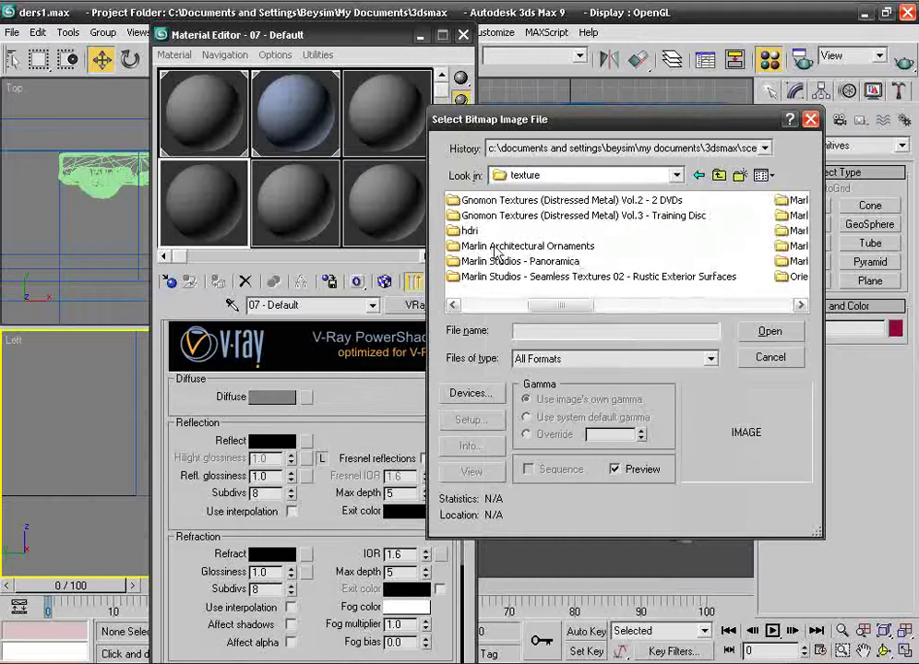
{"action": "scroll", "coordinate": [496, 252], "scroll_direction": "up", "scroll_amount": 2}
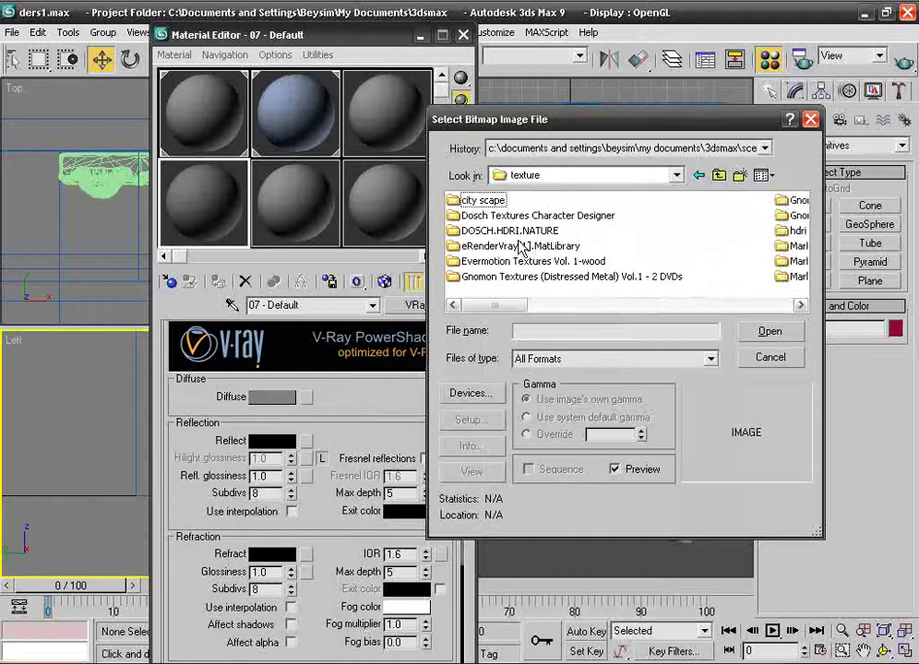
Open G:\derssahne and load tile96L.jpg as the diffuse bitmap.
{"action": "left_click", "coordinate": [719, 175]}
{"action": "scroll", "coordinate": [704, 227], "scroll_direction": "down", "scroll_amount": 3}
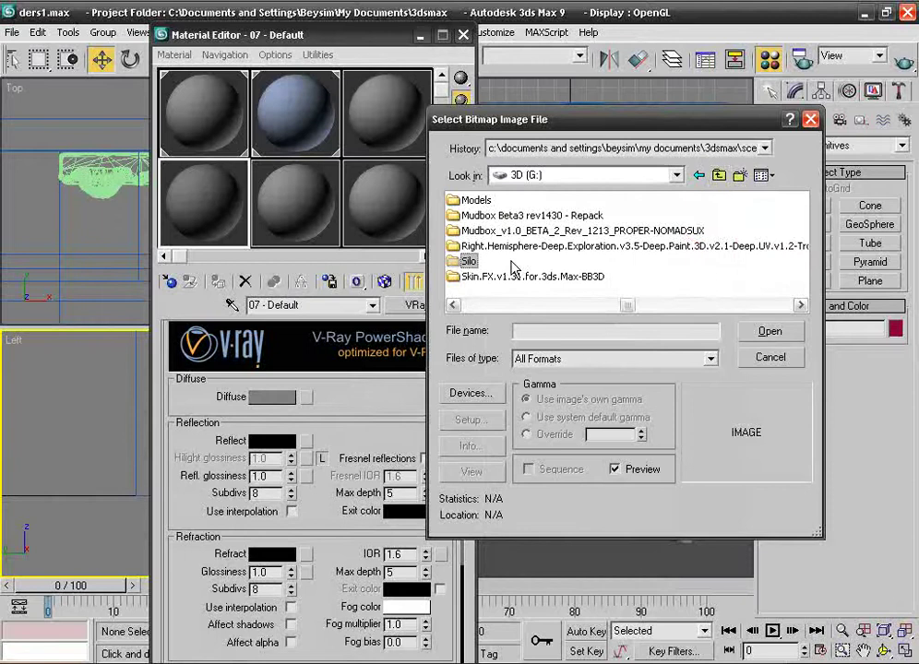
{"action": "scroll", "coordinate": [516, 268], "scroll_direction": "down", "scroll_amount": 2}
{"action": "scroll", "coordinate": [513, 277], "scroll_direction": "up", "scroll_amount": 2}
{"action": "scroll", "coordinate": [547, 278], "scroll_direction": "down", "scroll_amount": 4}
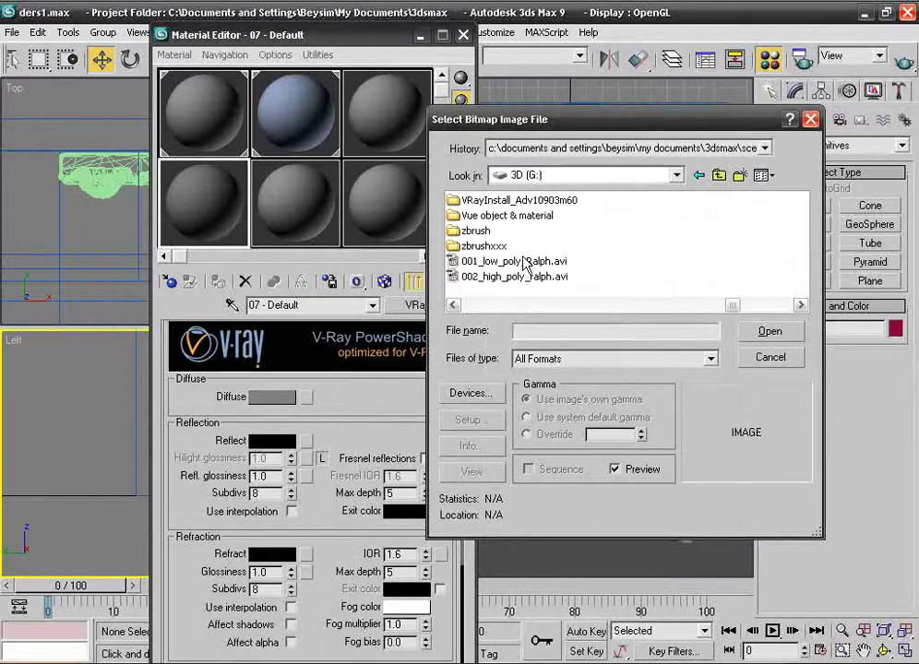
{"action": "scroll", "coordinate": [522, 263], "scroll_direction": "up", "scroll_amount": 2}
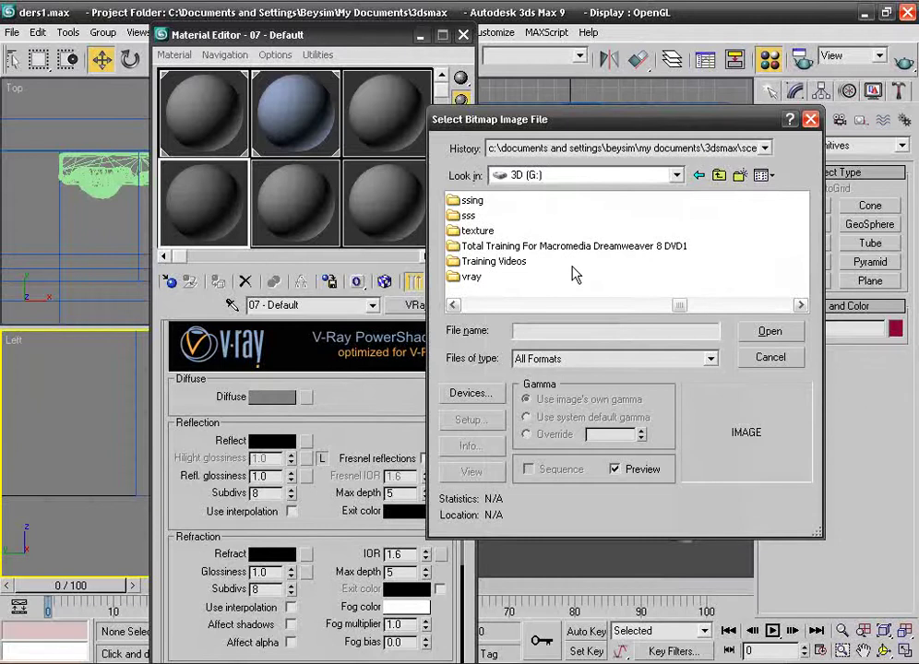
{"action": "scroll", "coordinate": [572, 272], "scroll_direction": "up", "scroll_amount": 3}
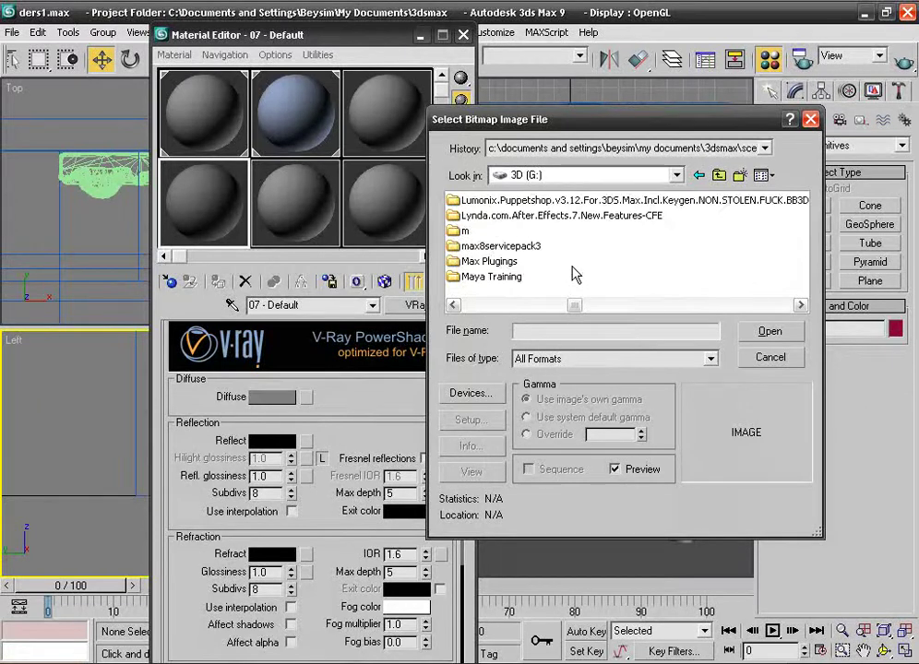
{"action": "scroll", "coordinate": [565, 269], "scroll_direction": "up", "scroll_amount": 3}
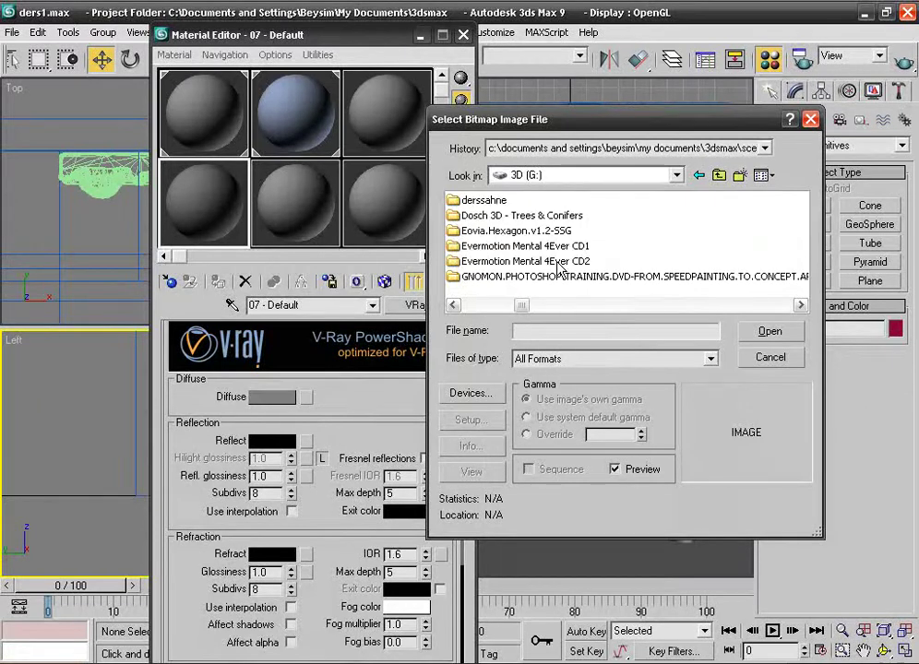
{"action": "double_click", "coordinate": [482, 200]}
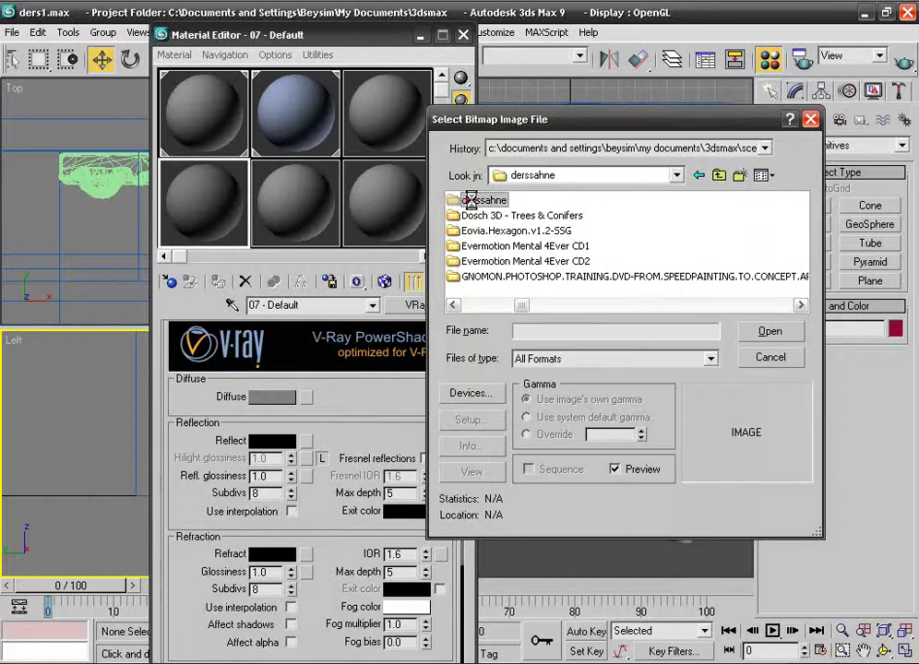
{"action": "left_click", "coordinate": [489, 200]}
{"action": "left_click", "coordinate": [489, 215]}
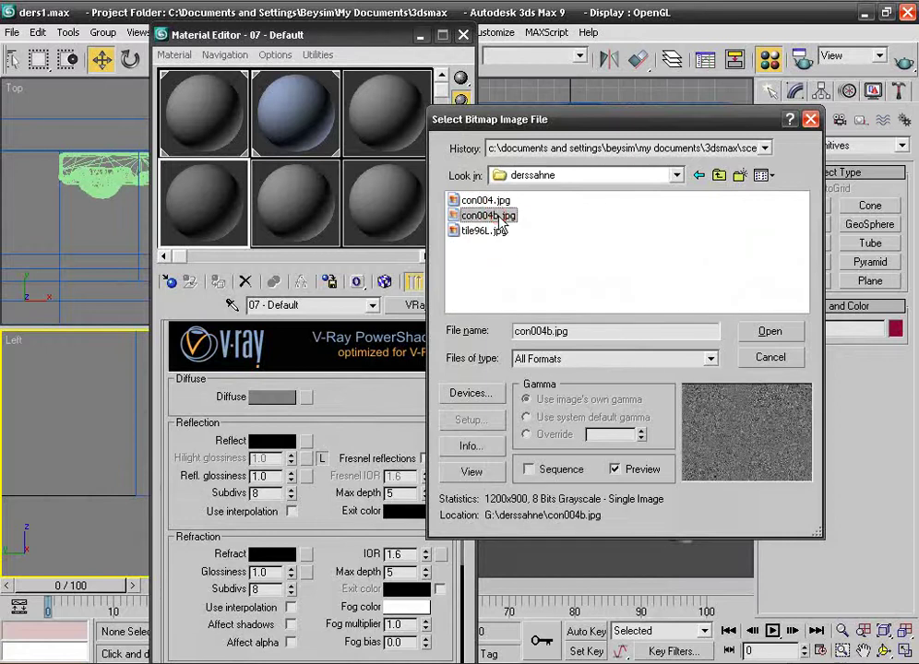
{"action": "left_click", "coordinate": [487, 230]}
{"action": "left_click", "coordinate": [770, 332]}
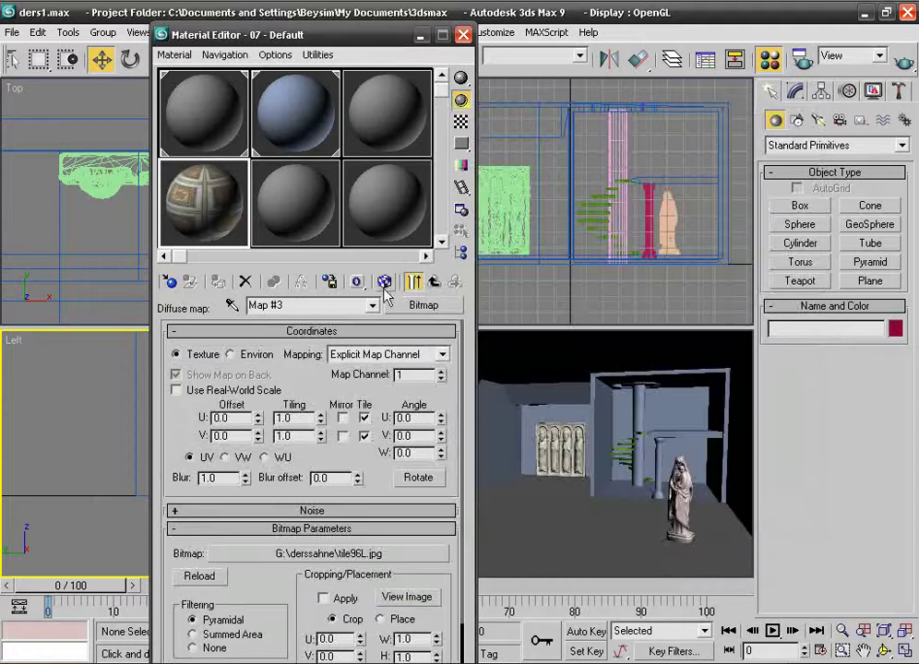
Show the floor's tile96L.jpg texture in the viewport and maximize the Perspective view.
{"action": "left_click", "coordinate": [383, 284]}
{"action": "middle_click_drag", "start_coordinate": [601, 537], "coordinate": [622, 450], "text": "alt"}
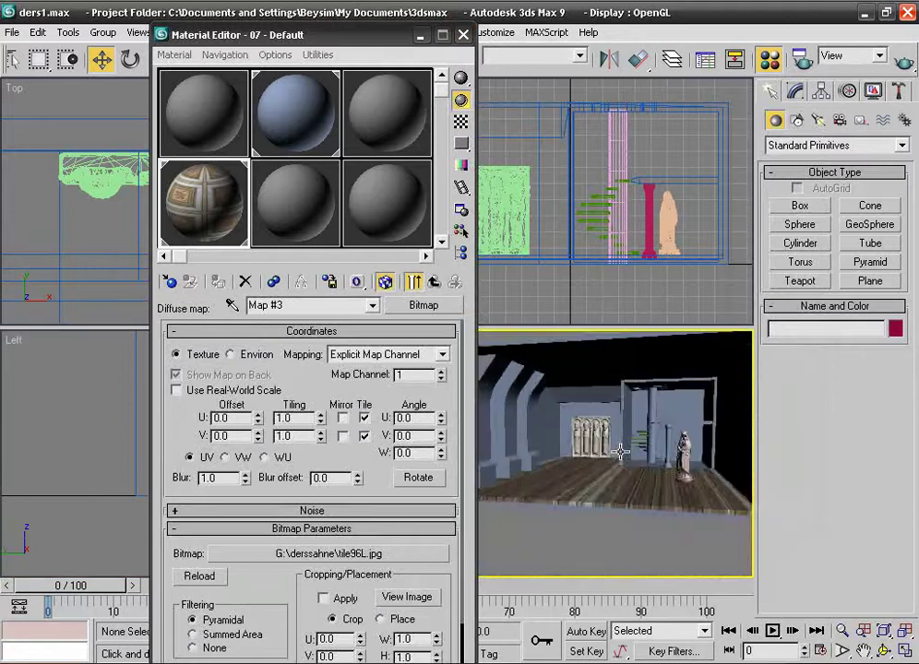
{"action": "left_click_drag", "start_coordinate": [313, 37], "coordinate": [201, 35]}
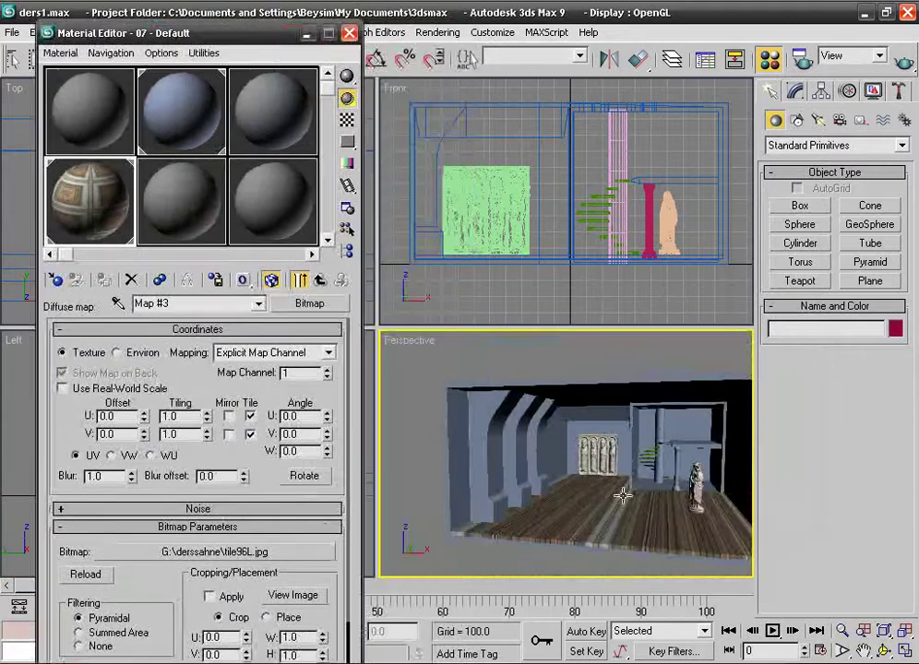
{"action": "middle_click_drag", "start_coordinate": [623, 495], "coordinate": [605, 492], "text": "alt"}
{"action": "key", "text": "alt+w"}
{"action": "mouse_move", "coordinate": [697, 435]}
{"action": "middle_mouse_down"}
{"action": "mouse_move", "coordinate": [473, 365]}
{"action": "mouse_move", "coordinate": [517, 424]}
{"action": "middle_mouse_up"}
Select the floor object Object01 and bring up its Modifier List.
{"action": "left_click", "coordinate": [508, 406]}
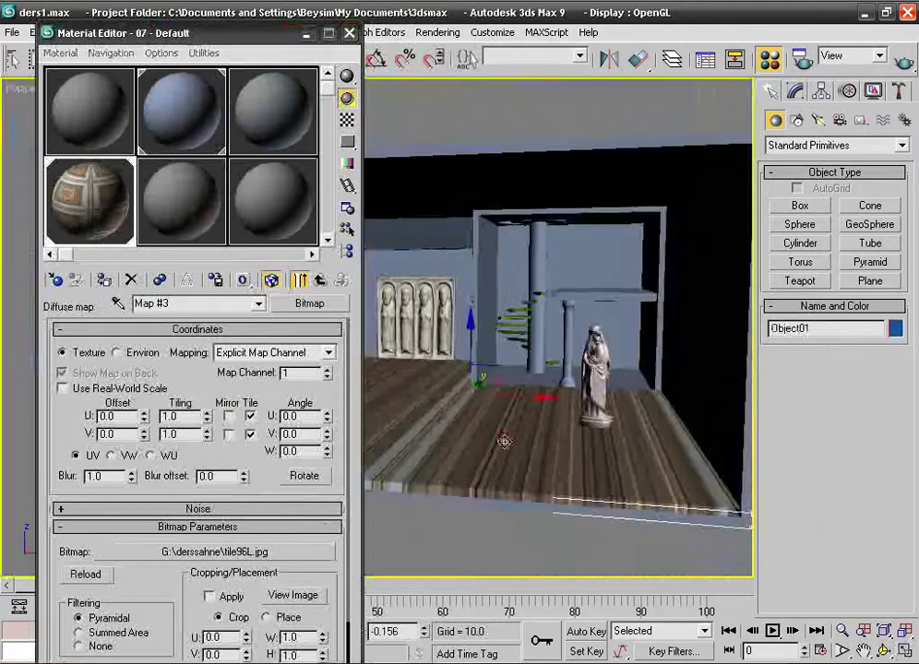
{"action": "left_click", "coordinate": [794, 93]}
{"action": "left_click", "coordinate": [901, 139]}
Add a UVW Mapping modifier to the floor with Box projection.
{"action": "left_click_drag", "start_coordinate": [904, 262], "coordinate": [902, 569]}
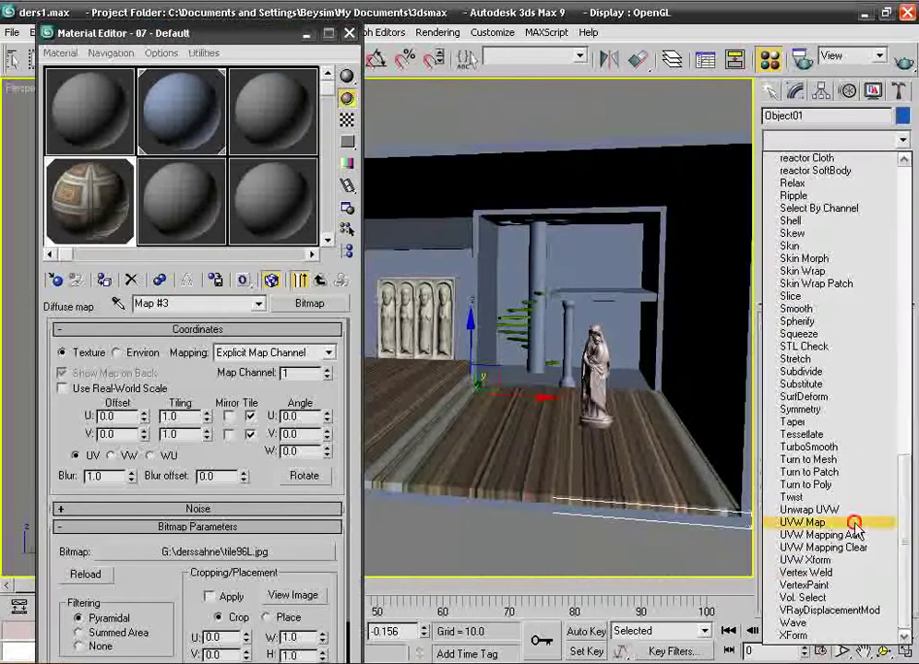
{"action": "left_click", "coordinate": [803, 523]}
{"action": "middle_click_drag", "start_coordinate": [514, 360], "coordinate": [606, 366]}
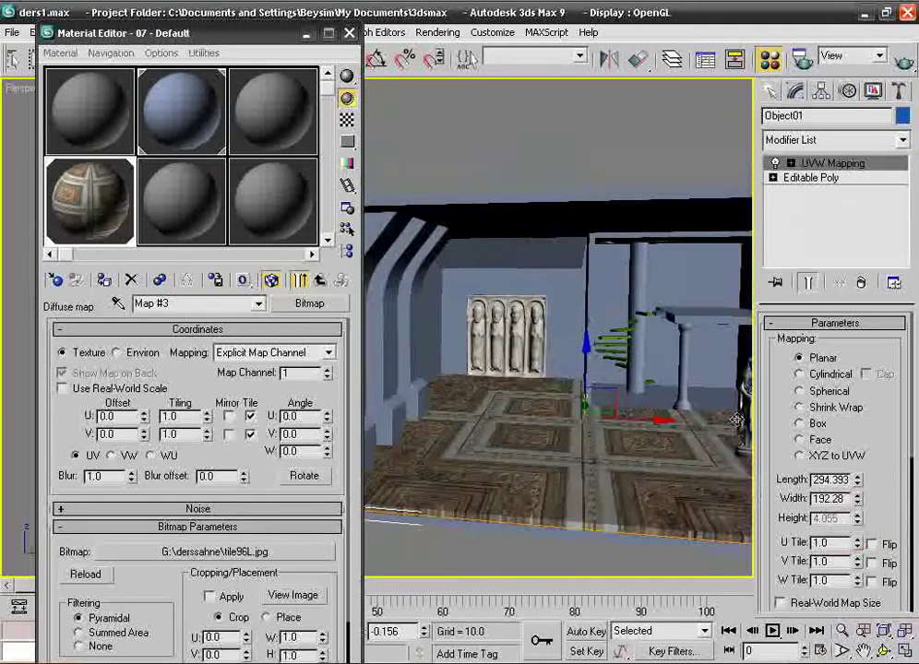
{"action": "left_click", "coordinate": [810, 424]}
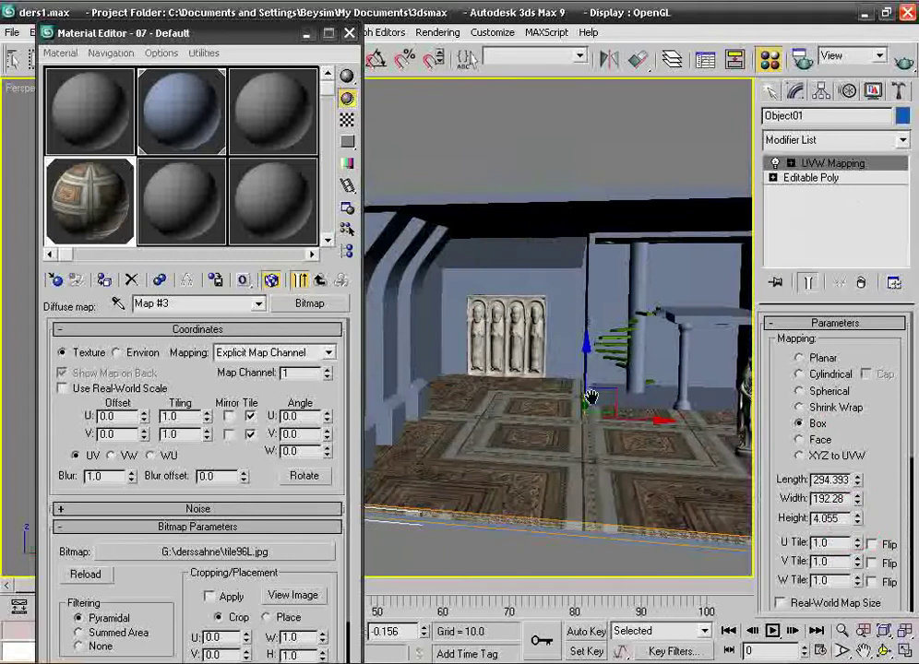
{"action": "scroll", "coordinate": [452, 309], "scroll_direction": "up", "scroll_amount": 2}
{"action": "mouse_move", "coordinate": [442, 309]}
{"action": "middle_mouse_down"}
{"action": "mouse_move", "coordinate": [470, 343]}
{"action": "mouse_move", "coordinate": [432, 329]}
{"action": "middle_mouse_up"}
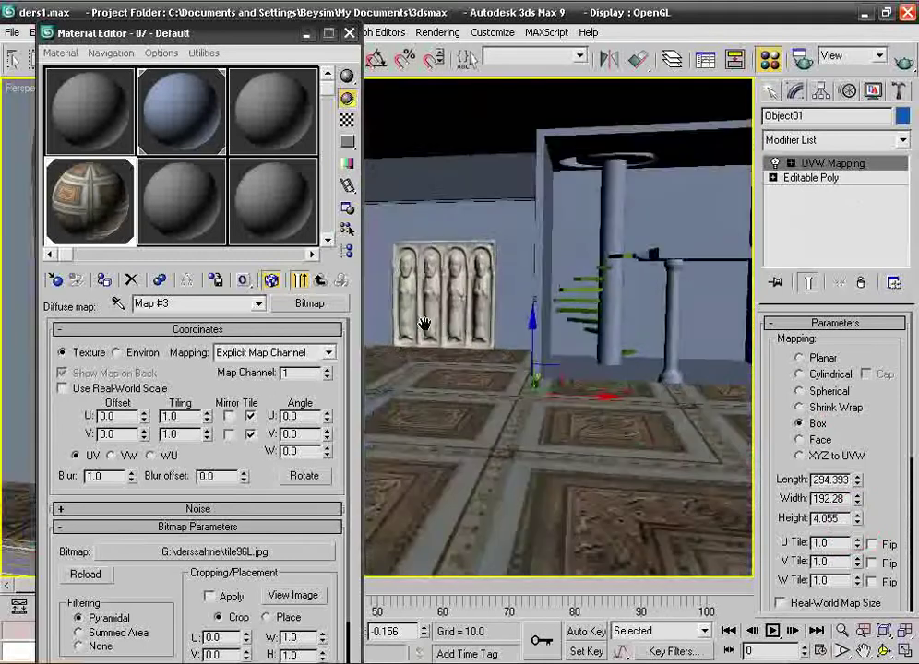
Set the floor bitmap's U and V tiling to 5.0.
{"action": "mouse_move", "coordinate": [208, 420]}
{"action": "left_mouse_down"}
{"action": "mouse_move", "coordinate": [210, 372]}
{"action": "mouse_move", "coordinate": [210, 389]}
{"action": "left_mouse_up"}
{"action": "left_click", "coordinate": [186, 414]}
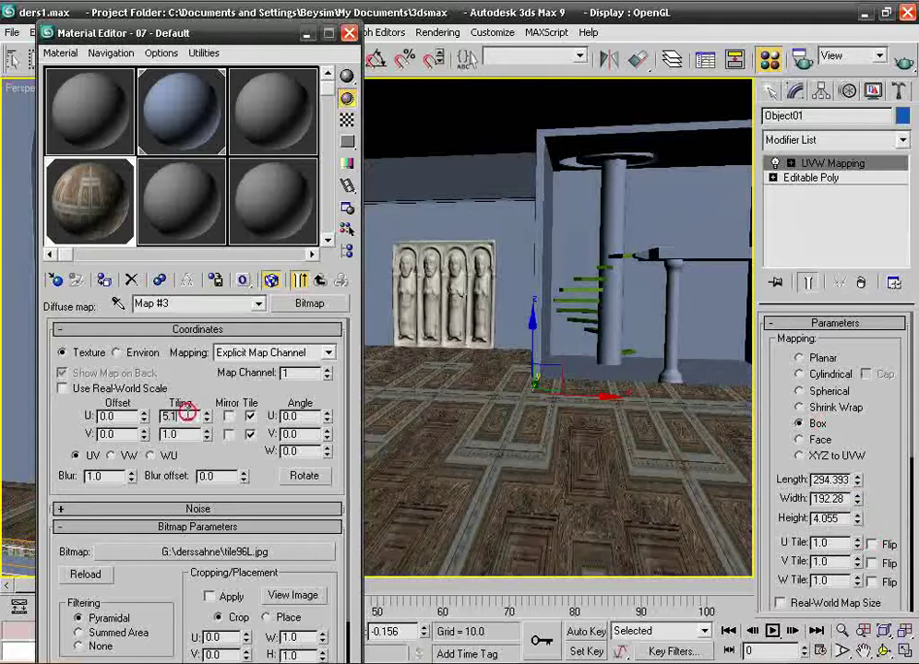
{"action": "type", "text": "5.0"}
{"action": "key", "text": "Tab"}
{"action": "type", "text": "5"}
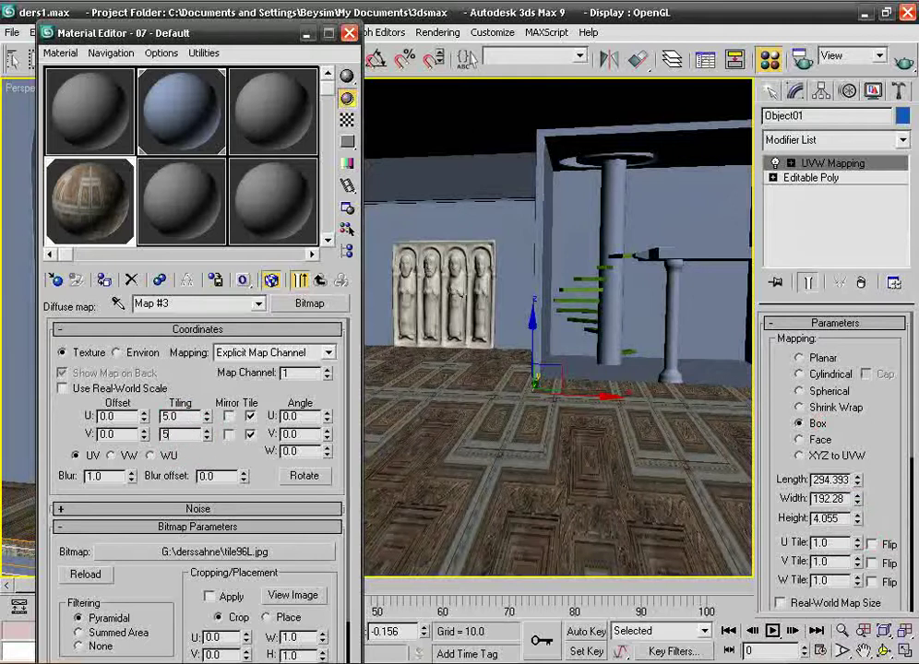
{"action": "key", "text": "Return"}
{"action": "mouse_move", "coordinate": [480, 373]}
{"action": "middle_mouse_down"}
{"action": "mouse_move", "coordinate": [451, 381]}
{"action": "mouse_move", "coordinate": [455, 396]}
{"action": "middle_mouse_up"}
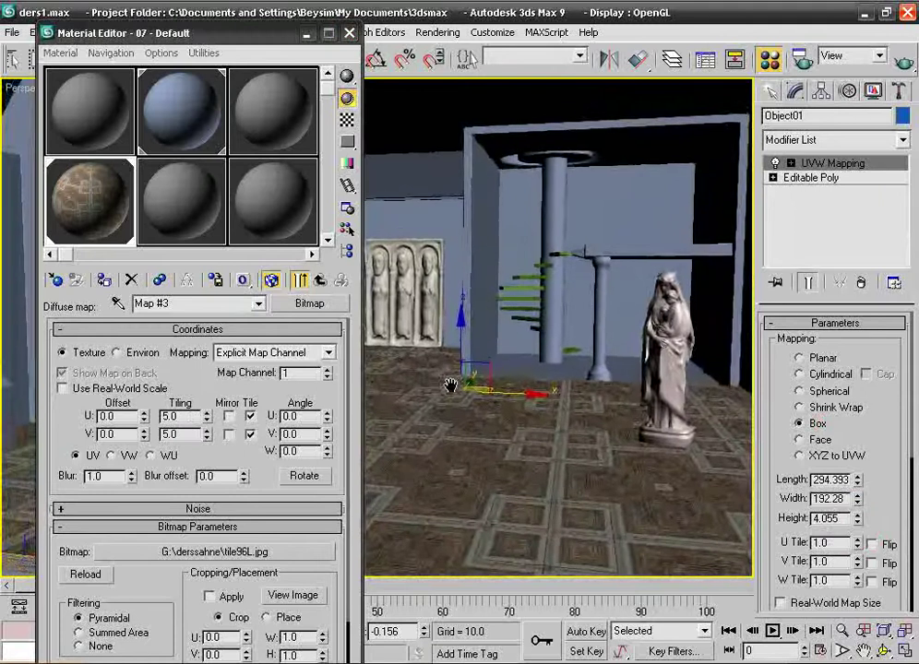
Give 07 - Default a dark grey reflection, glossiness about 0.55, and lower reflection subdivisions.
{"action": "left_click", "coordinate": [319, 280]}
{"action": "scroll", "coordinate": [240, 498], "scroll_direction": "down", "scroll_amount": 5}
{"action": "scroll", "coordinate": [242, 453], "scroll_direction": "down", "scroll_amount": 3}
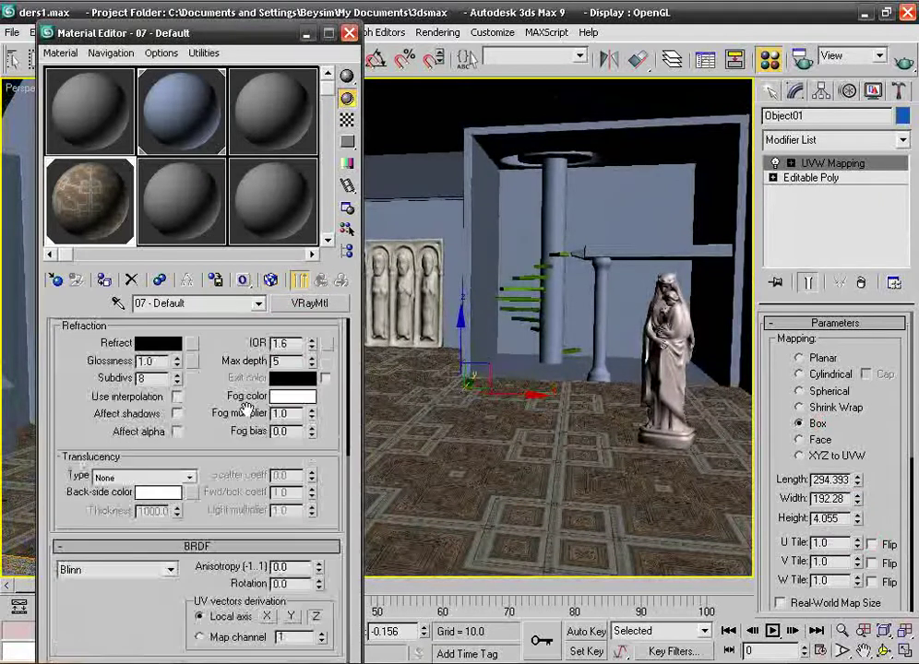
{"action": "scroll", "coordinate": [245, 406], "scroll_direction": "down", "scroll_amount": 2}
{"action": "scroll", "coordinate": [245, 397], "scroll_direction": "up", "scroll_amount": 5}
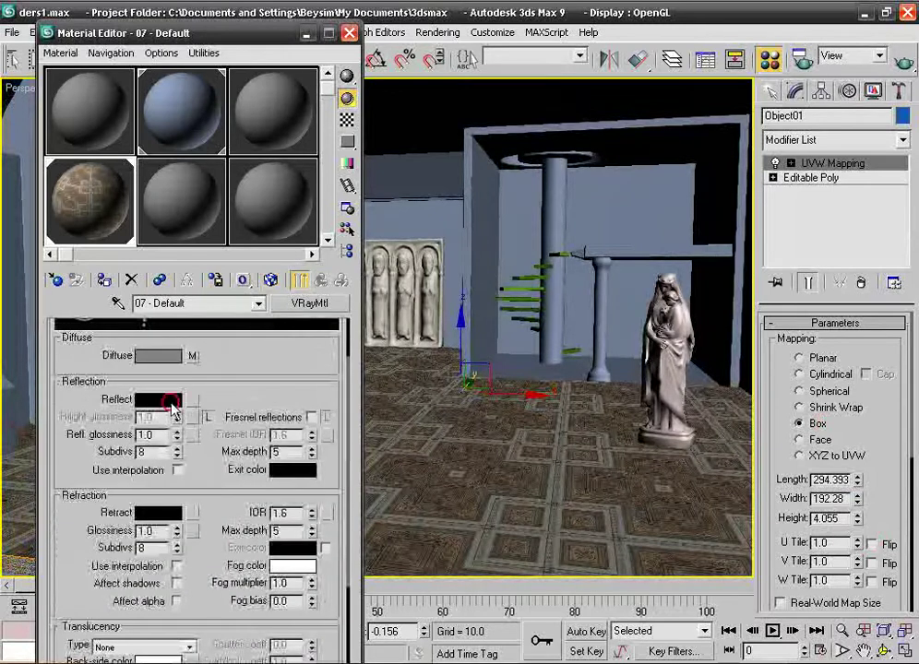
{"action": "left_click", "coordinate": [157, 399]}
{"action": "left_click_drag", "start_coordinate": [522, 139], "coordinate": [527, 138]}
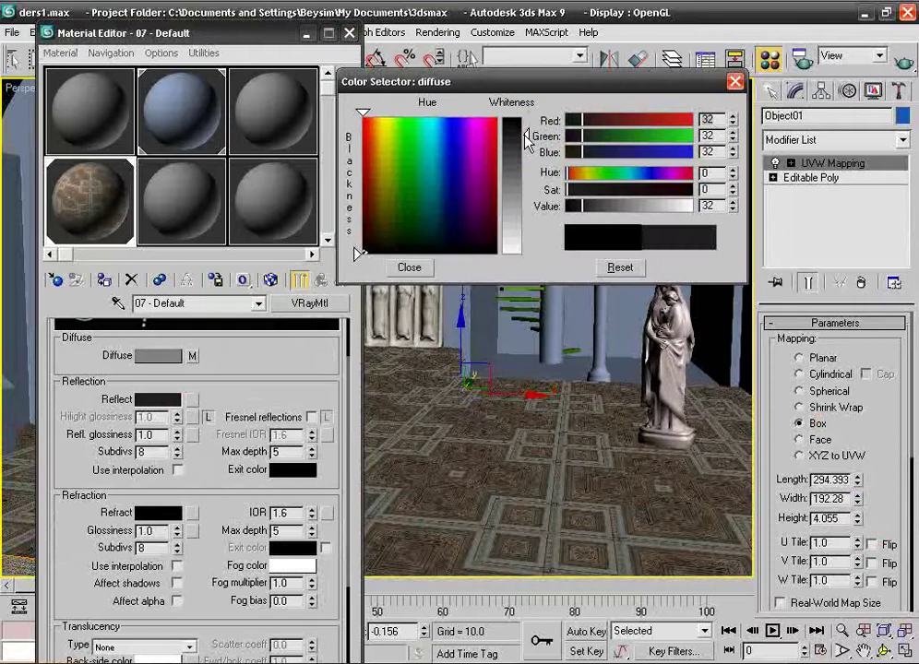
{"action": "left_click", "coordinate": [409, 266]}
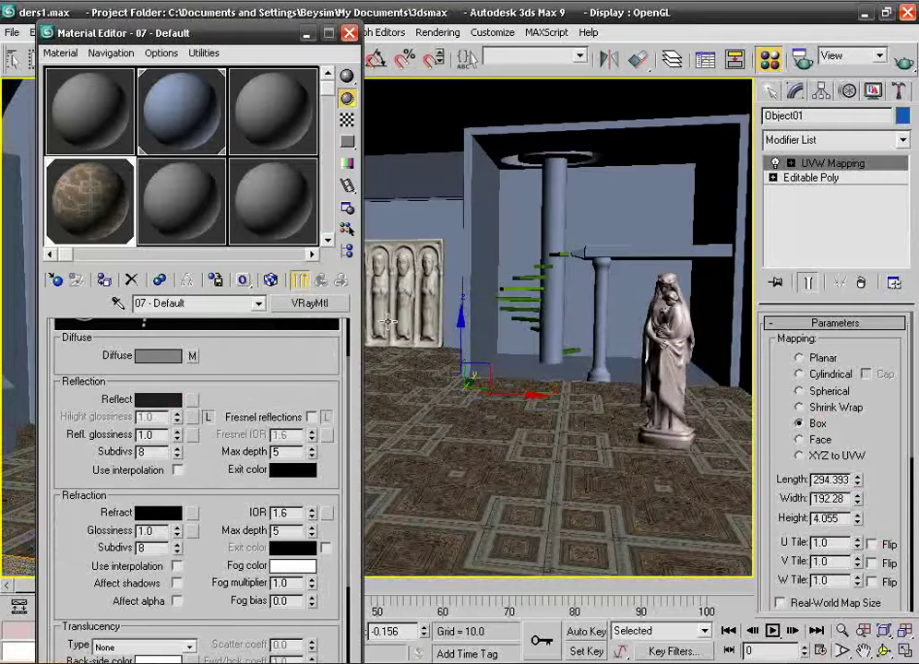
{"action": "left_click", "coordinate": [177, 439]}
{"action": "left_click_drag", "start_coordinate": [177, 439], "coordinate": [178, 449]}
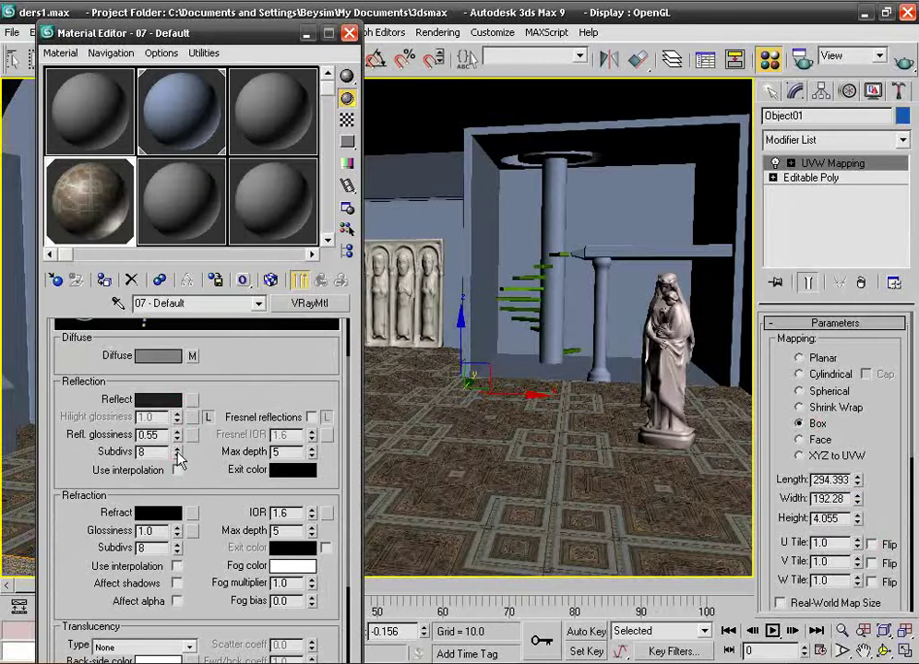
{"action": "left_click_drag", "start_coordinate": [178, 456], "coordinate": [178, 458]}
Turn on Affect shadows for the 07 - Default refraction.
{"action": "scroll", "coordinate": [226, 470], "scroll_direction": "down", "scroll_amount": 3}
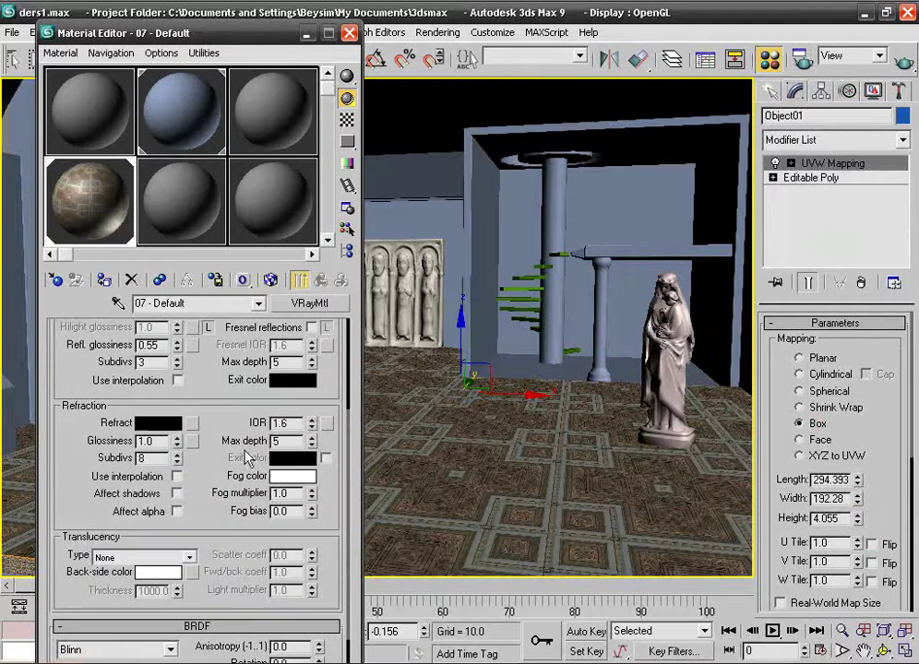
{"action": "left_click", "coordinate": [175, 494]}
{"action": "scroll", "coordinate": [174, 498], "scroll_direction": "down", "scroll_amount": 4}
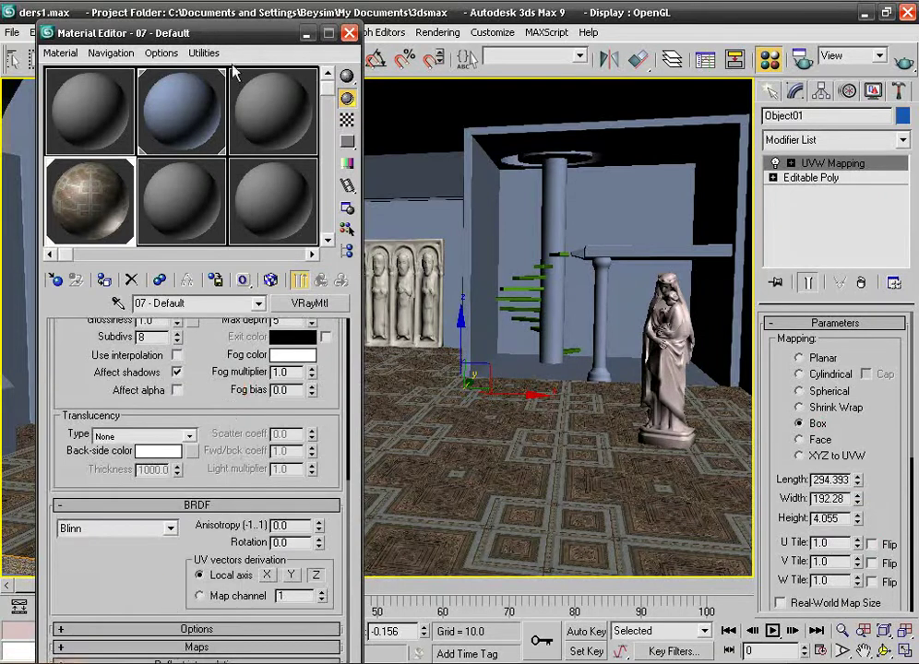
{"action": "left_click_drag", "start_coordinate": [181, 32], "coordinate": [191, 3]}
Set reflect interpolation rates to -3 min and 0 max, then expand the Maps rollout.
{"action": "left_click", "coordinate": [205, 633]}
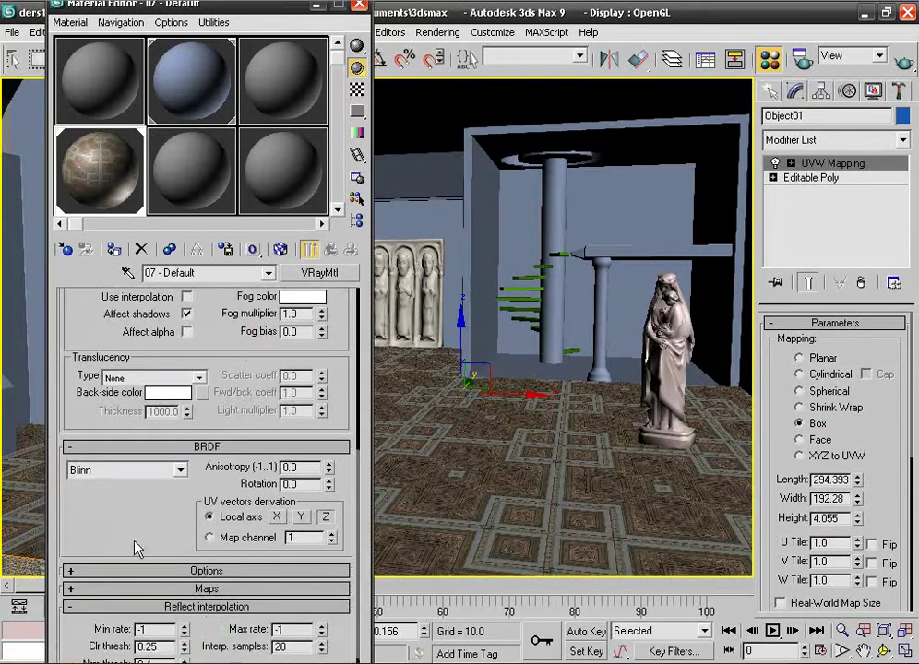
{"action": "scroll", "coordinate": [134, 548], "scroll_direction": "down", "scroll_amount": 2}
{"action": "left_click", "coordinate": [292, 588]}
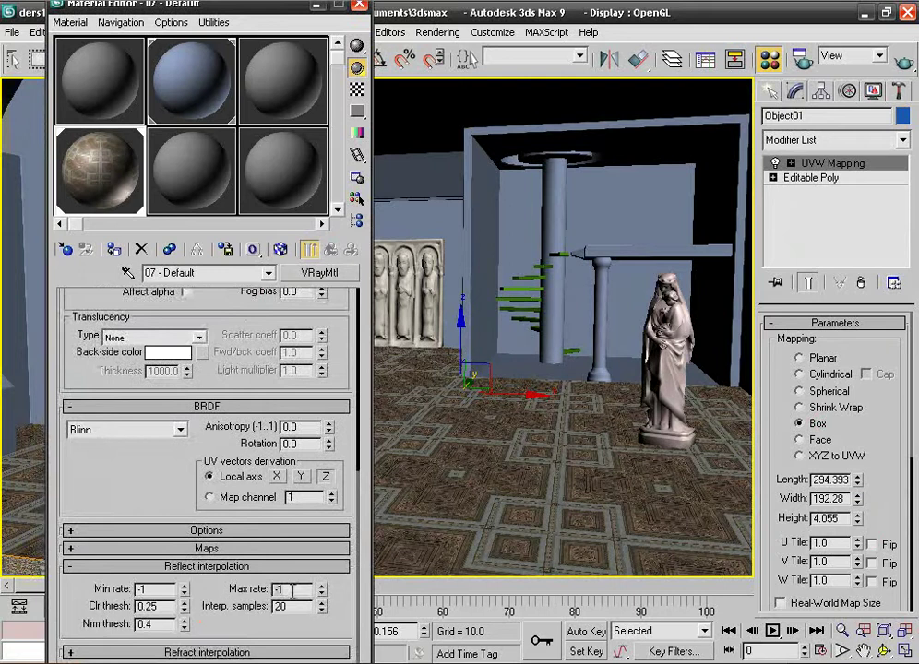
{"action": "left_click", "coordinate": [160, 588]}
{"action": "double_click", "coordinate": [293, 589]}
{"action": "left_click", "coordinate": [149, 590]}
{"action": "scroll", "coordinate": [226, 581], "scroll_direction": "up", "scroll_amount": 2}
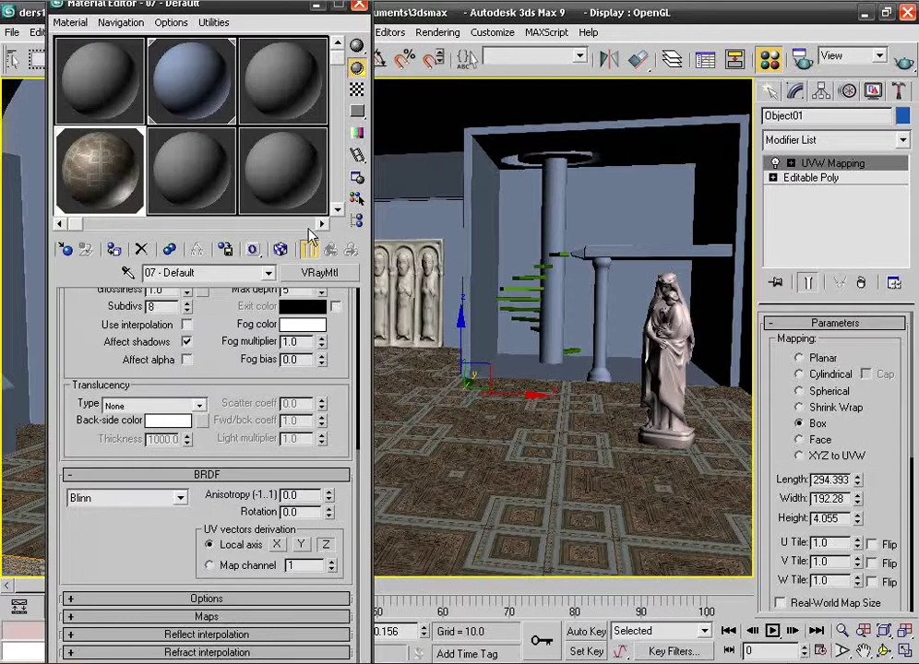
{"action": "left_click", "coordinate": [208, 616]}
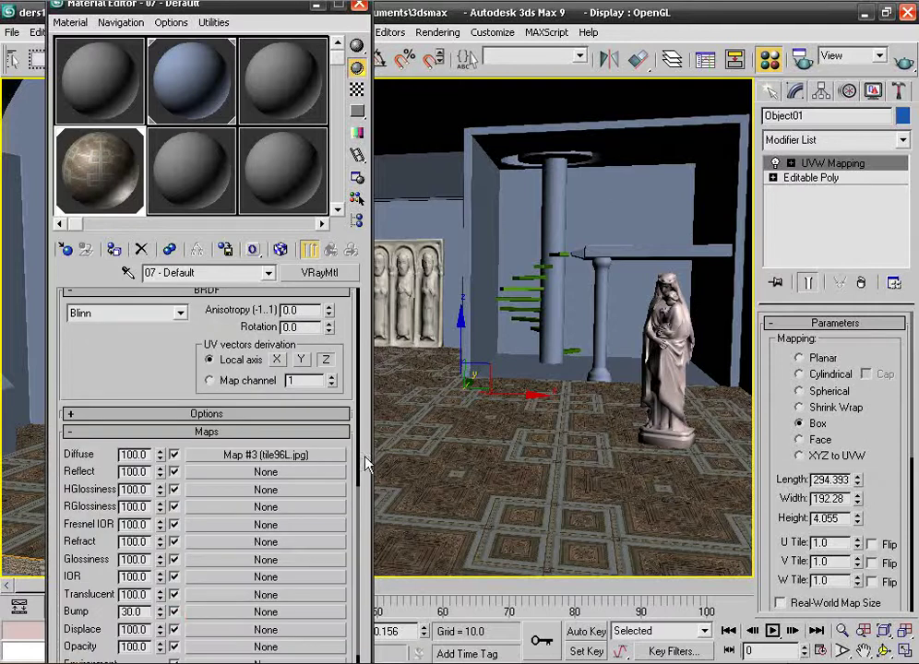
Copy the tile96L.jpg diffuse map into 07 - Default's Bump slot, then select material 08 - Default's type.
{"action": "left_click_drag", "start_coordinate": [352, 458], "coordinate": [369, 304]}
{"action": "mouse_move", "coordinate": [286, 400]}
{"action": "left_mouse_down"}
{"action": "mouse_move", "coordinate": [214, 566]}
{"action": "mouse_move", "coordinate": [219, 554]}
{"action": "left_mouse_up"}
{"action": "left_click", "coordinate": [185, 395]}
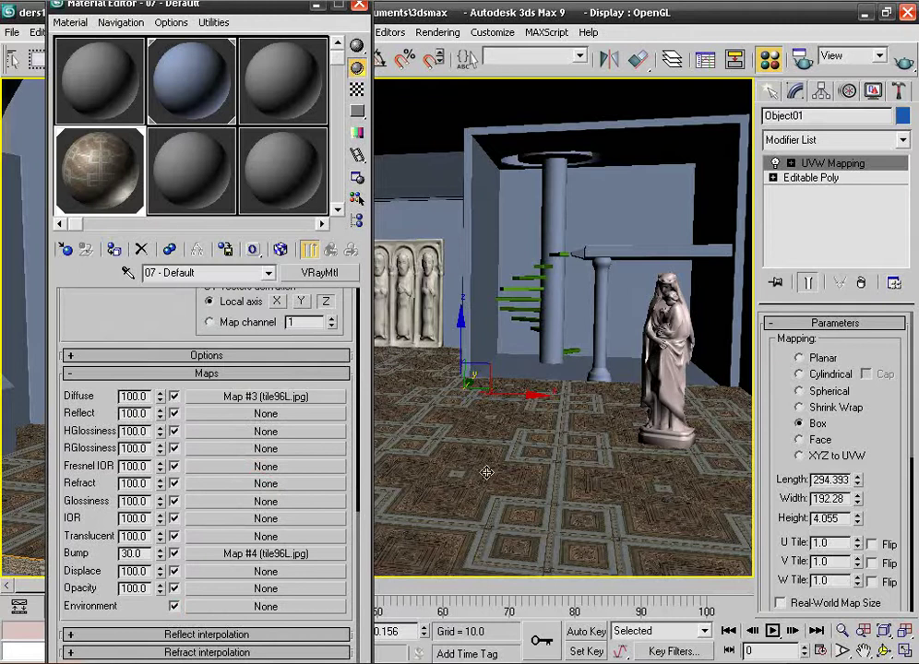
{"action": "left_click", "coordinate": [224, 137]}
{"action": "left_click", "coordinate": [320, 272]}
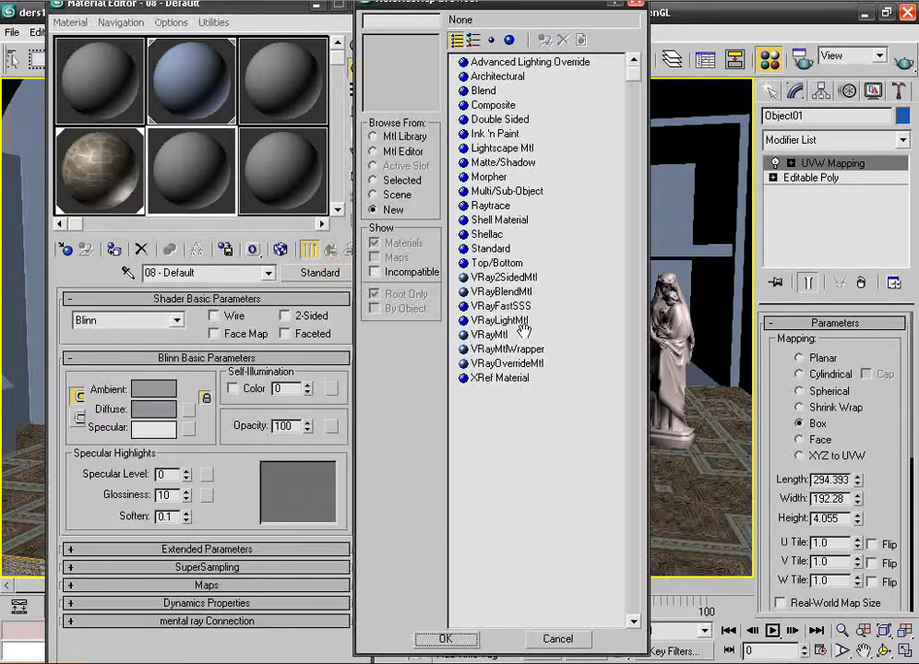
Convert 08 - Default to a VRayMtl and load con004.jpg as its diffuse bitmap.
{"action": "double_click", "coordinate": [496, 337]}
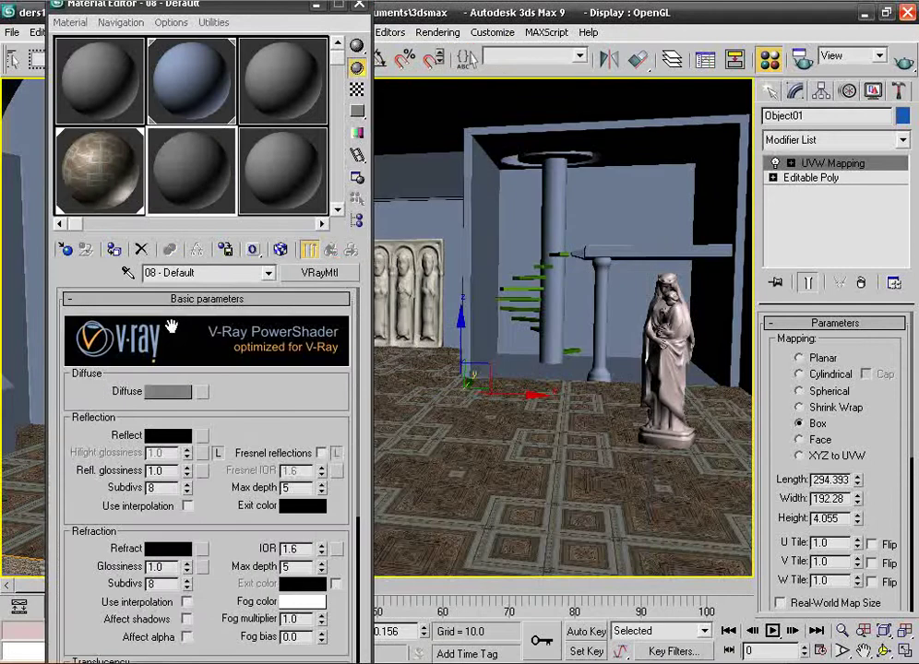
{"action": "left_click", "coordinate": [201, 392]}
{"action": "double_click", "coordinate": [487, 61]}
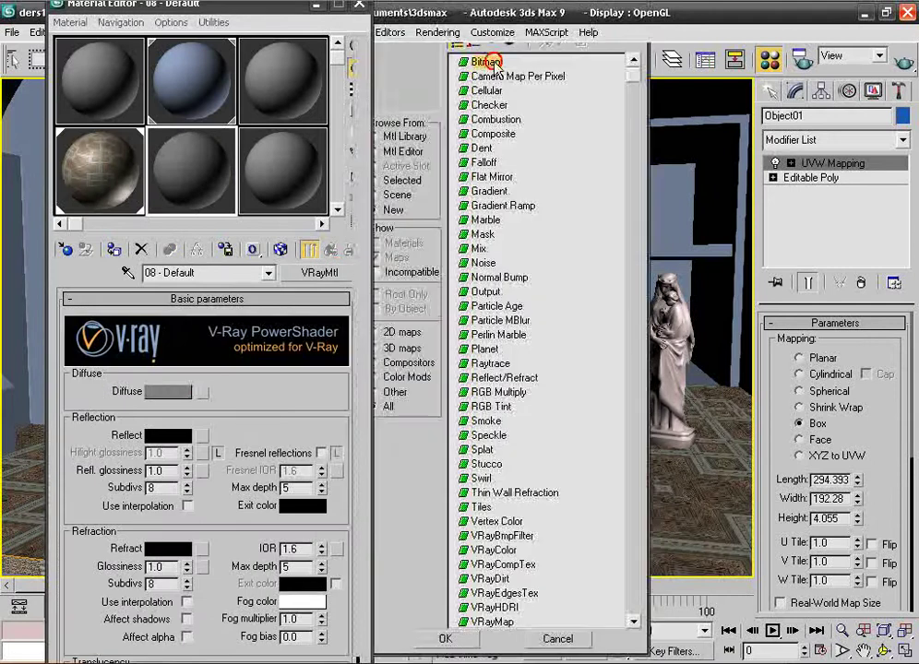
{"action": "left_click", "coordinate": [484, 200]}
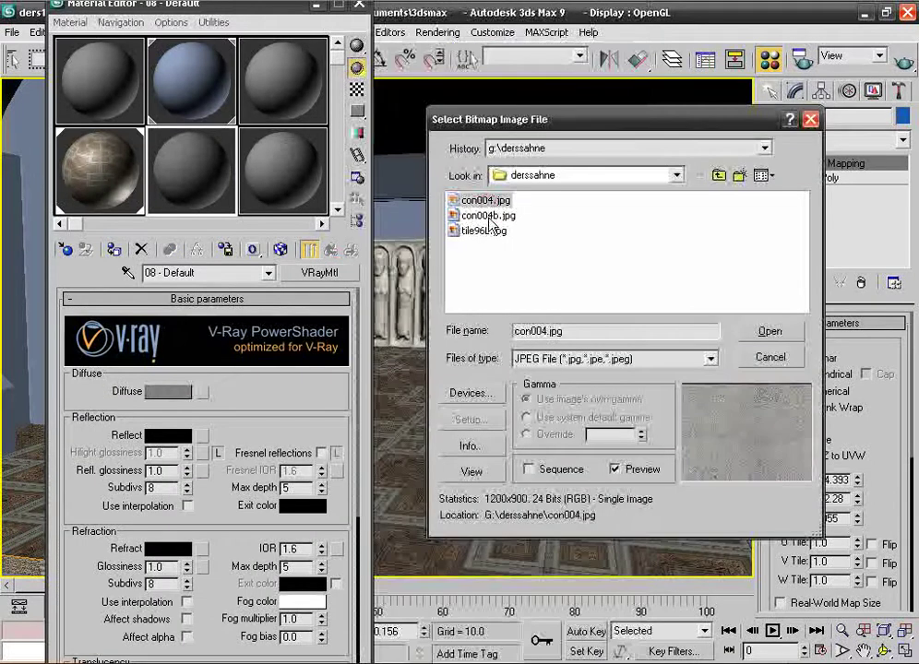
{"action": "left_click", "coordinate": [488, 215]}
{"action": "left_click", "coordinate": [485, 201]}
{"action": "left_click", "coordinate": [770, 331]}
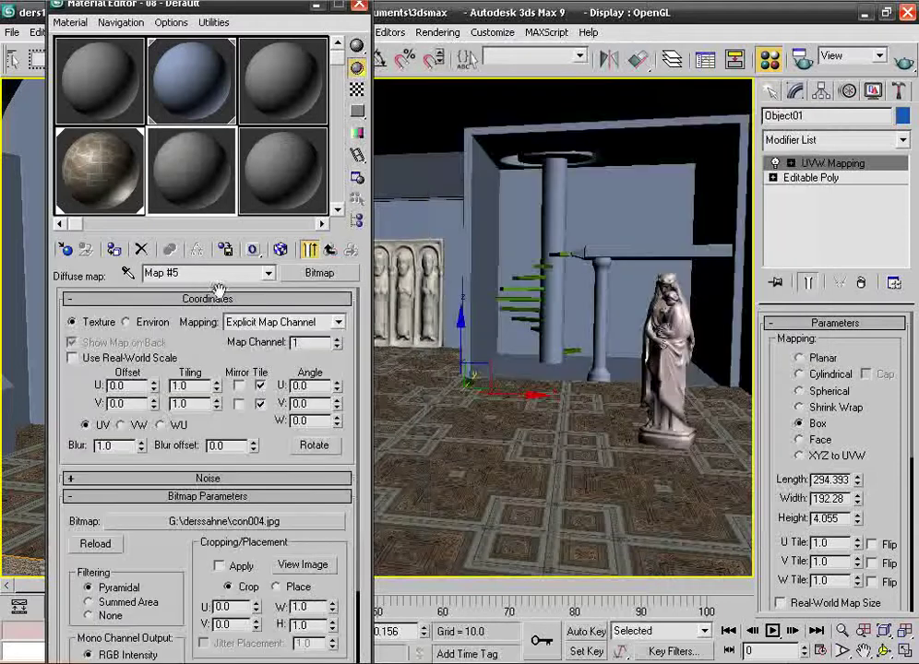
{"action": "left_click", "coordinate": [328, 251]}
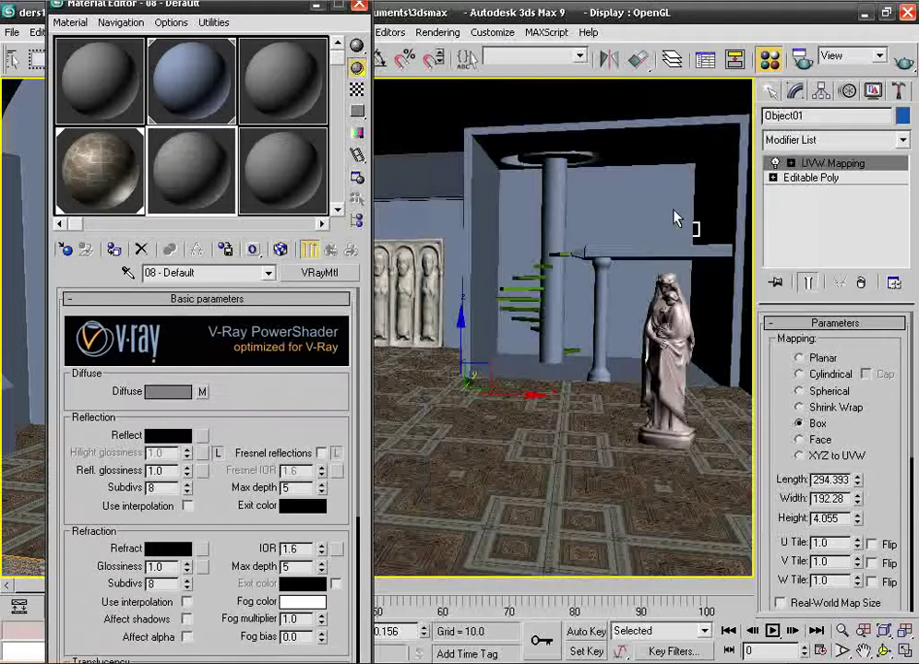
Select wall Box01 and add a Box-projected UVW Mapping modifier.
{"action": "left_click", "coordinate": [616, 215]}
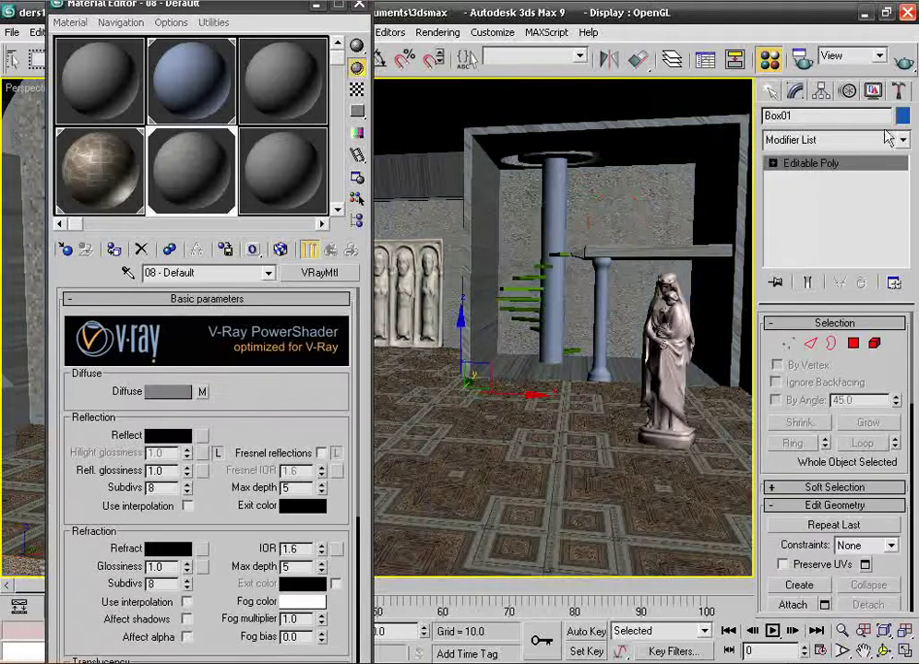
{"action": "left_click", "coordinate": [902, 139]}
{"action": "left_click_drag", "start_coordinate": [909, 212], "coordinate": [914, 473]}
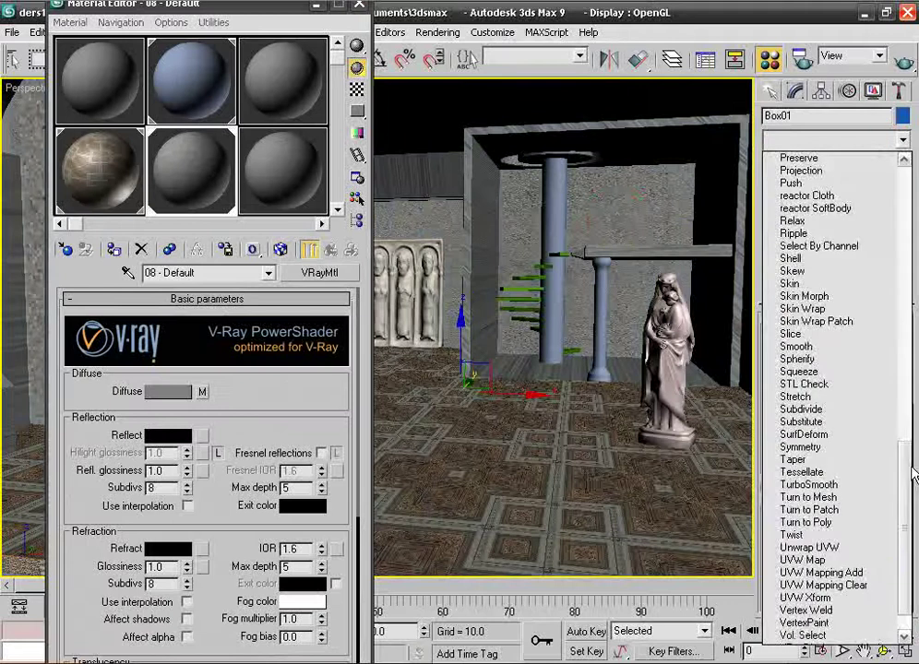
{"action": "left_click", "coordinate": [857, 560]}
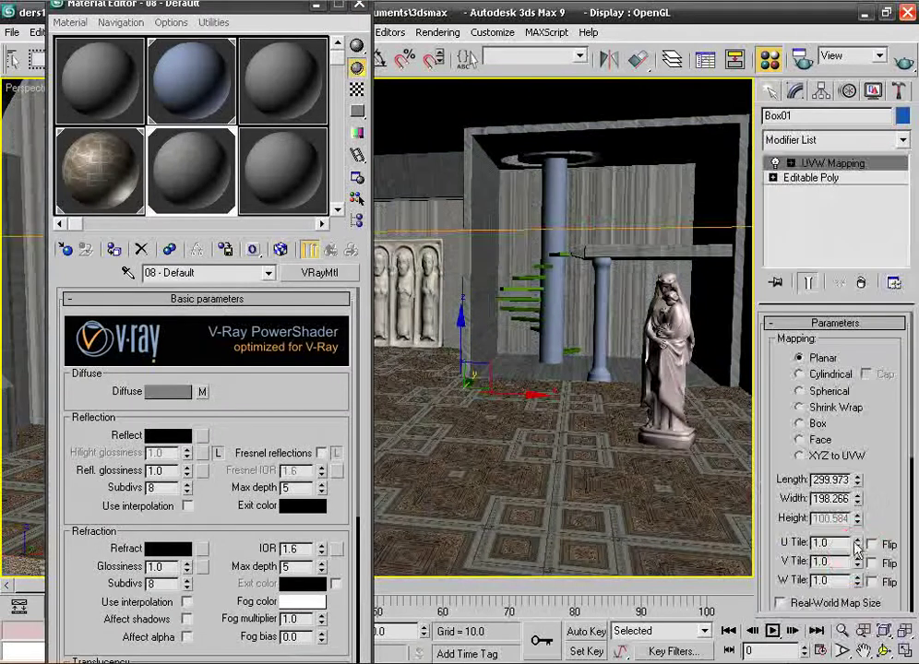
{"action": "left_click", "coordinate": [824, 424]}
{"action": "mouse_move", "coordinate": [523, 218]}
{"action": "middle_mouse_down"}
{"action": "mouse_move", "coordinate": [716, 236]}
{"action": "mouse_move", "coordinate": [471, 243]}
{"action": "middle_mouse_up"}
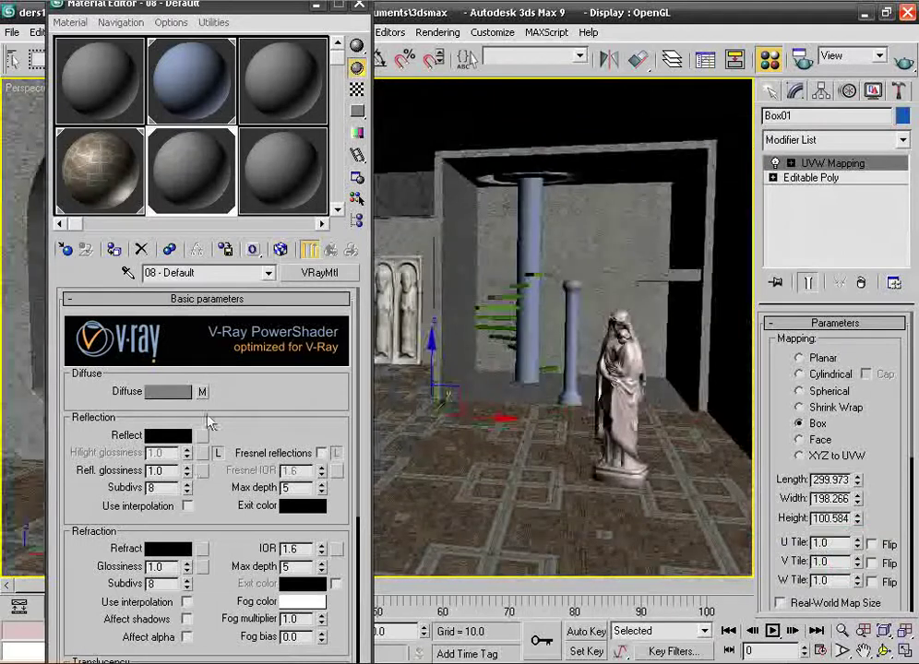
Set the con004.jpg diffuse map's U and V tiling to 3.0.
{"action": "left_click", "coordinate": [202, 392]}
{"action": "left_click", "coordinate": [202, 387]}
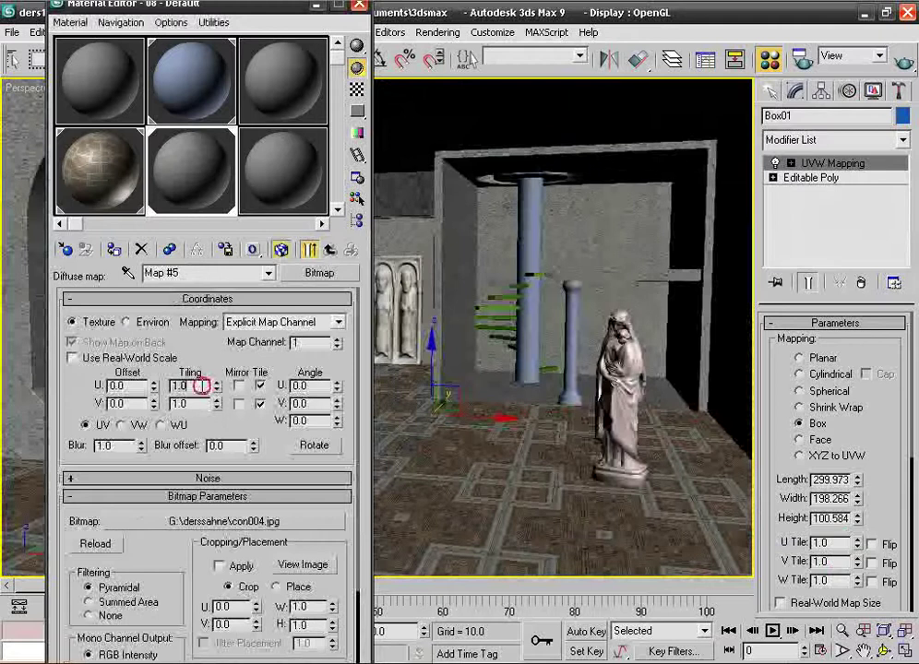
{"action": "type", "text": "3"}
{"action": "left_click", "coordinate": [199, 404]}
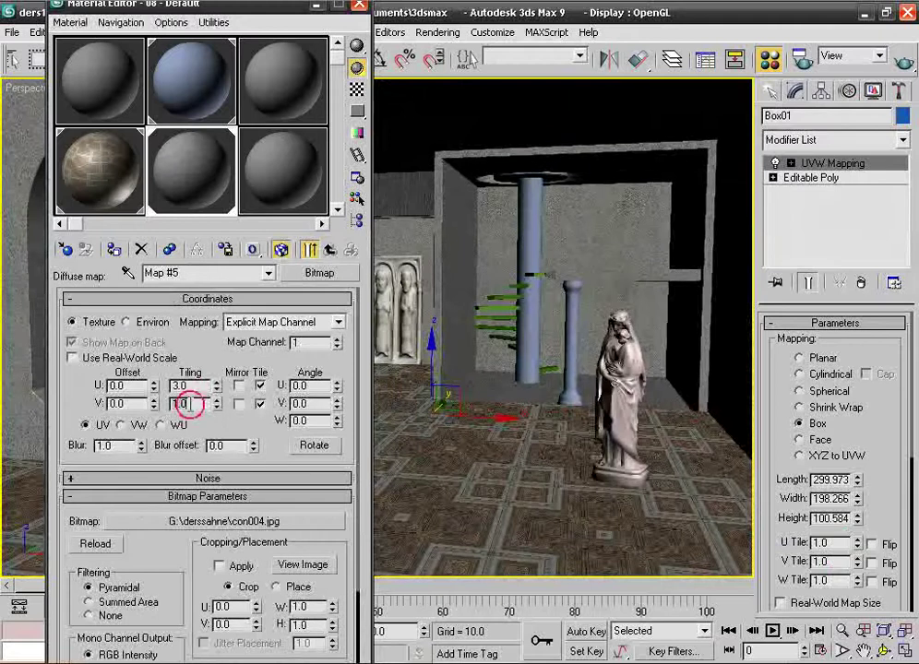
{"action": "type", "text": "3"}
{"action": "left_click", "coordinate": [201, 387]}
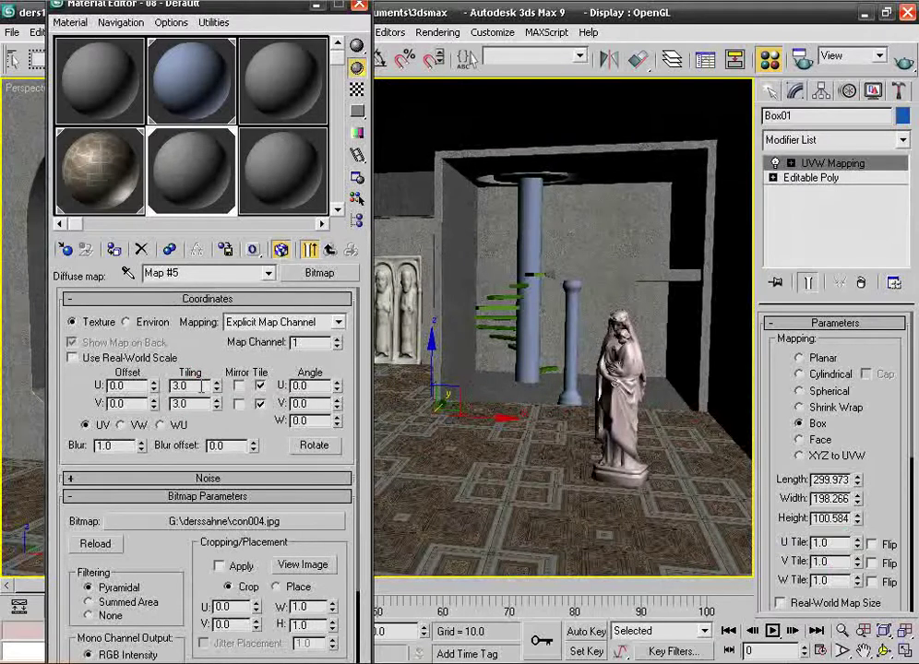
{"action": "middle_click_drag", "start_coordinate": [445, 334], "coordinate": [622, 247]}
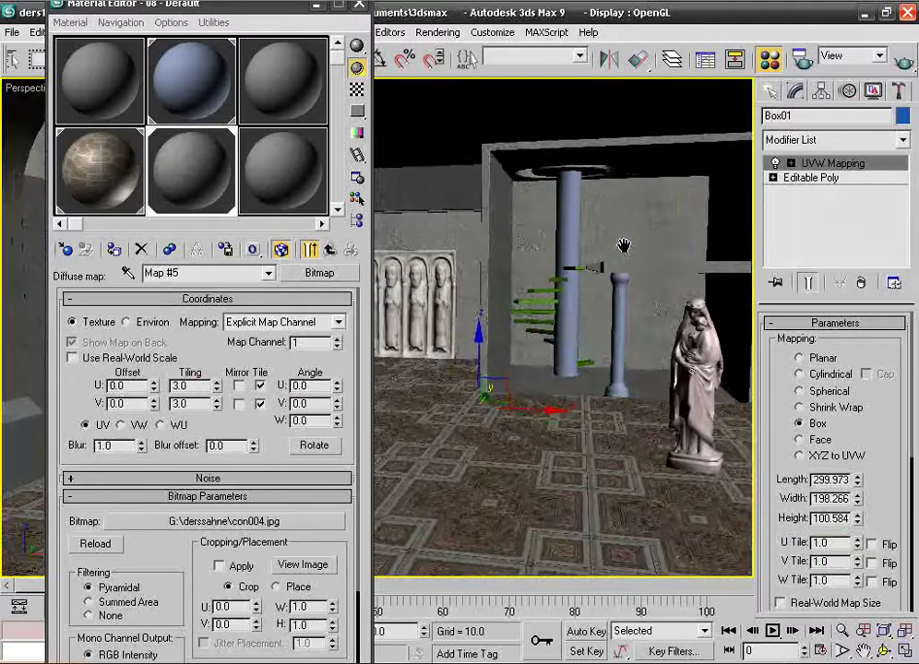
{"action": "mouse_move", "coordinate": [498, 260]}
{"action": "middle_mouse_down"}
{"action": "mouse_move", "coordinate": [637, 280]}
{"action": "mouse_move", "coordinate": [510, 273]}
{"action": "middle_mouse_up"}
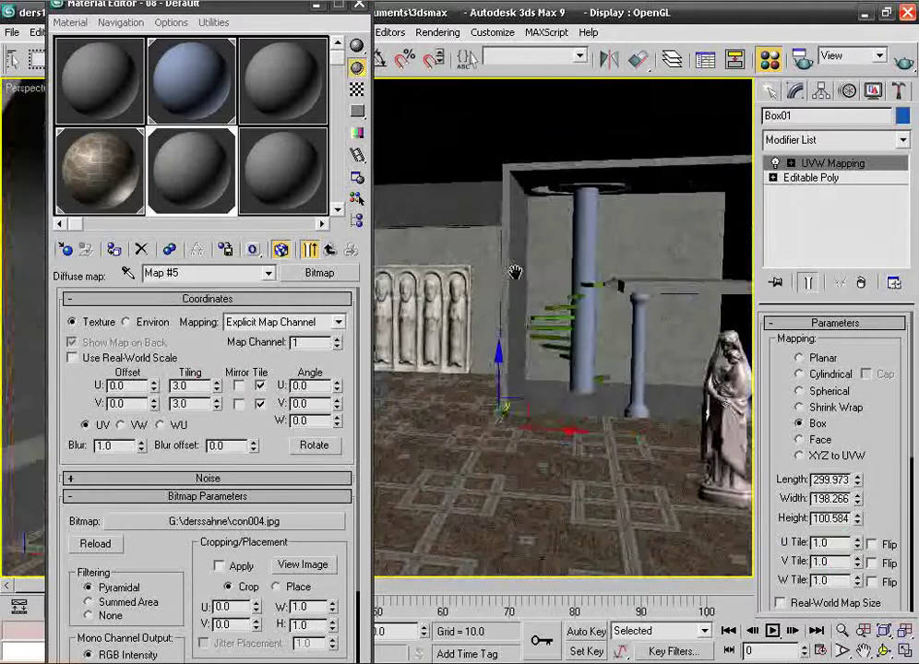
Return to 08 - Default's top level and expand its Maps rollout.
{"action": "left_click", "coordinate": [333, 250]}
{"action": "scroll", "coordinate": [246, 420], "scroll_direction": "down", "scroll_amount": 2}
{"action": "scroll", "coordinate": [200, 331], "scroll_direction": "down", "scroll_amount": 2}
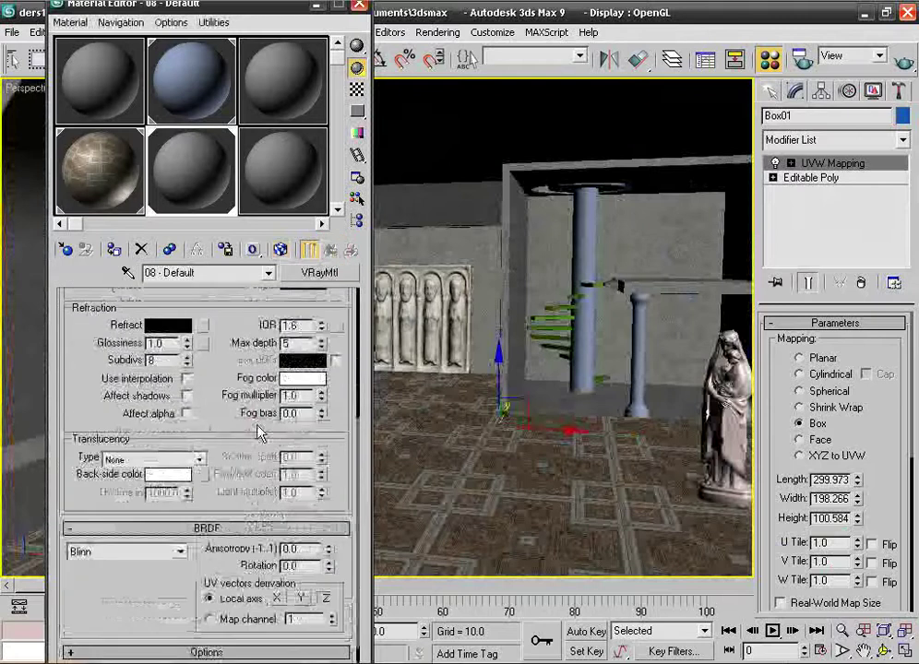
{"action": "scroll", "coordinate": [199, 331], "scroll_direction": "down", "scroll_amount": 1}
{"action": "left_click", "coordinate": [259, 618]}
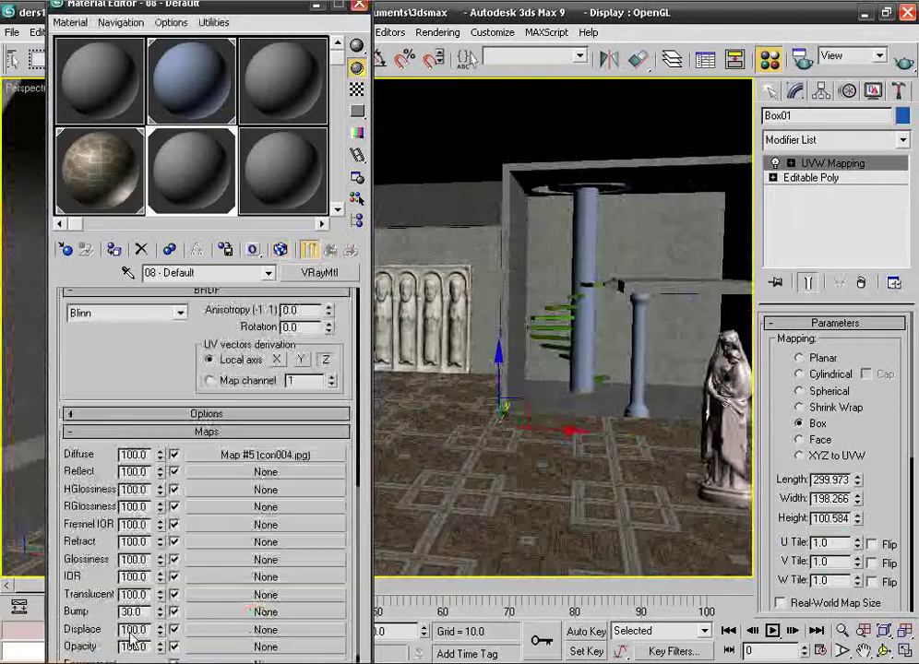
Load con004b.jpg as the bitmap in 08 - Default's Bump slot.
{"action": "left_click", "coordinate": [268, 612]}
{"action": "double_click", "coordinate": [480, 62]}
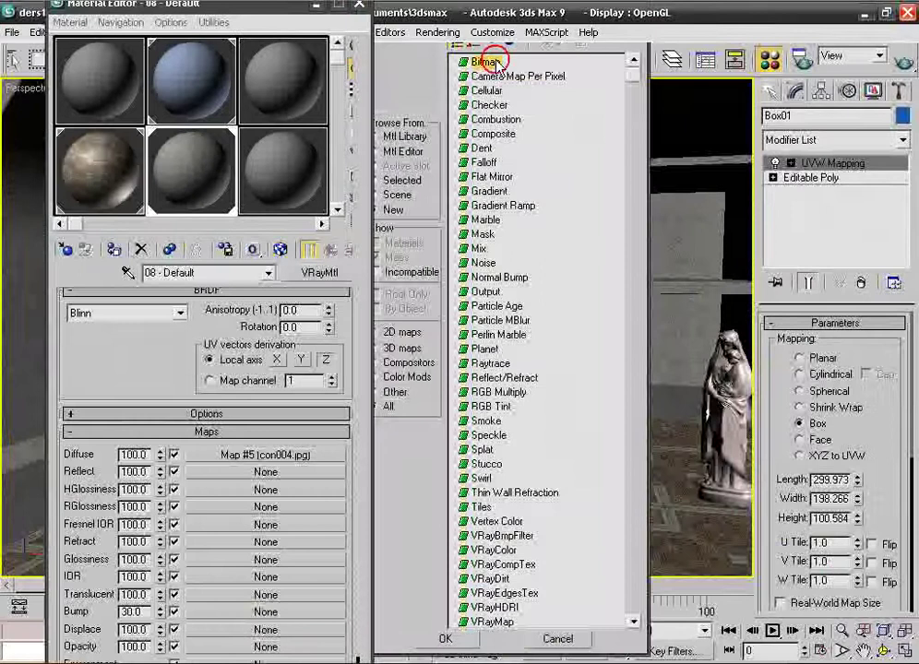
{"action": "left_click", "coordinate": [494, 216]}
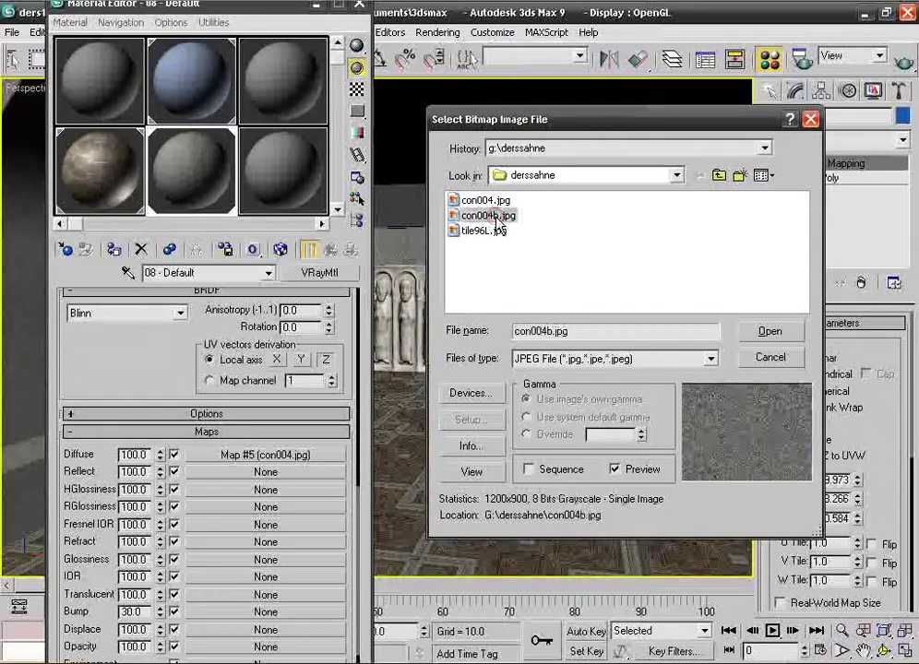
{"action": "double_click", "coordinate": [495, 215]}
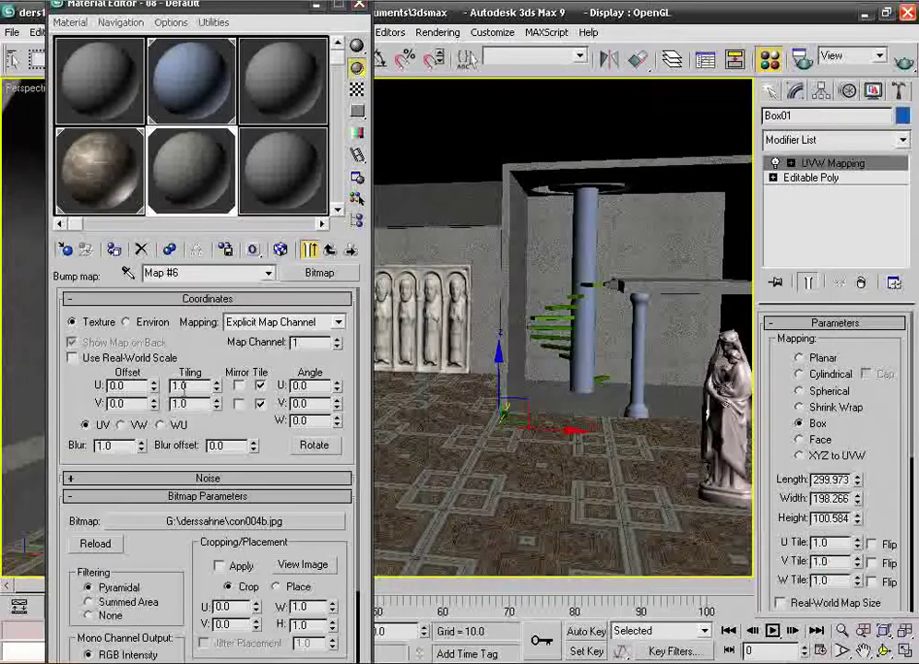
Tile the con004b.jpg bump 3 by 3 and set the bump amount to 27.
{"action": "double_click", "coordinate": [181, 386]}
{"action": "type", "text": "3"}
{"action": "key", "text": "Tab"}
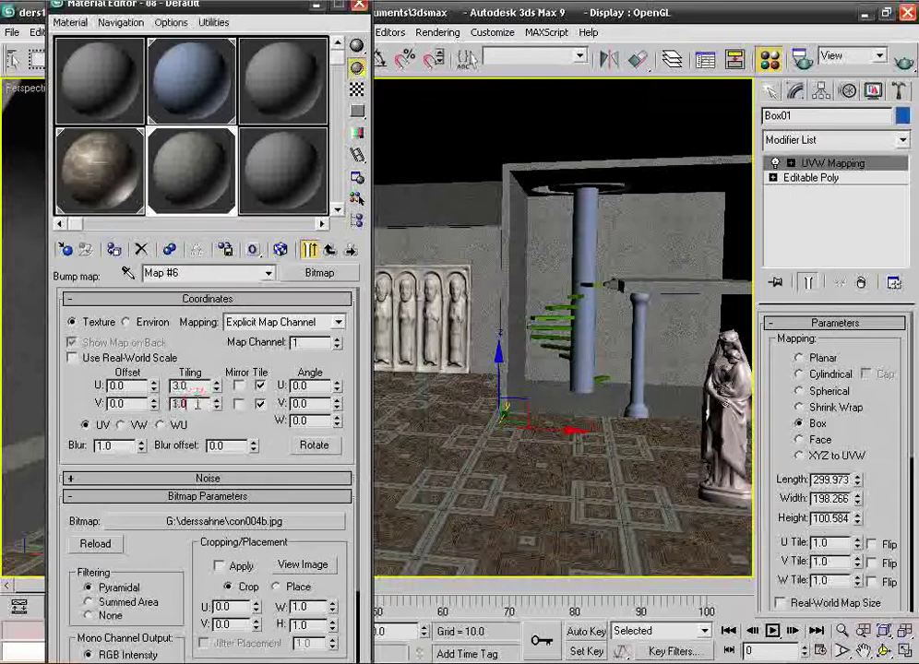
{"action": "type", "text": "3"}
{"action": "left_click", "coordinate": [329, 249]}
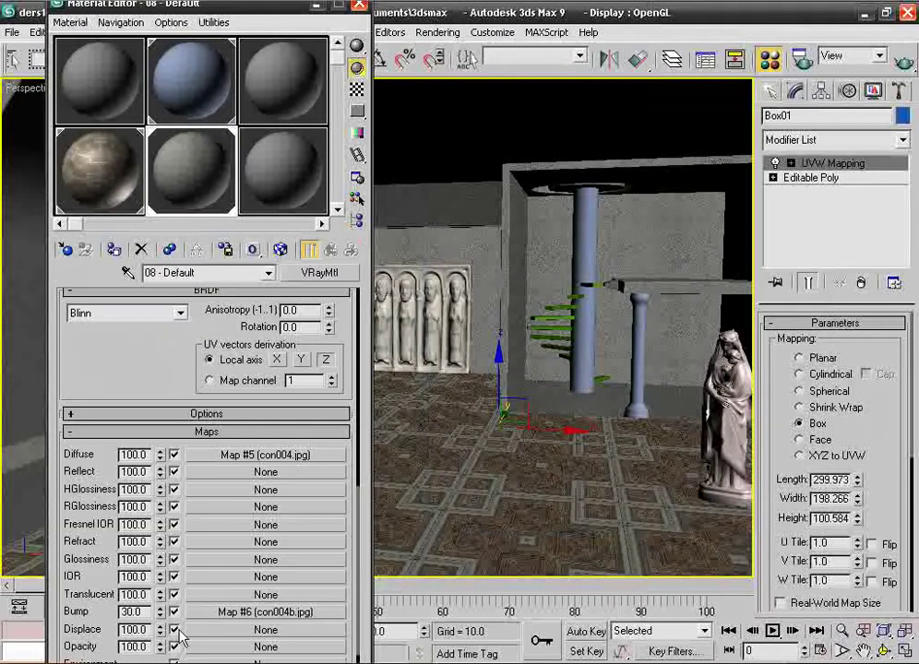
{"action": "left_click_drag", "start_coordinate": [159, 613], "coordinate": [161, 626]}
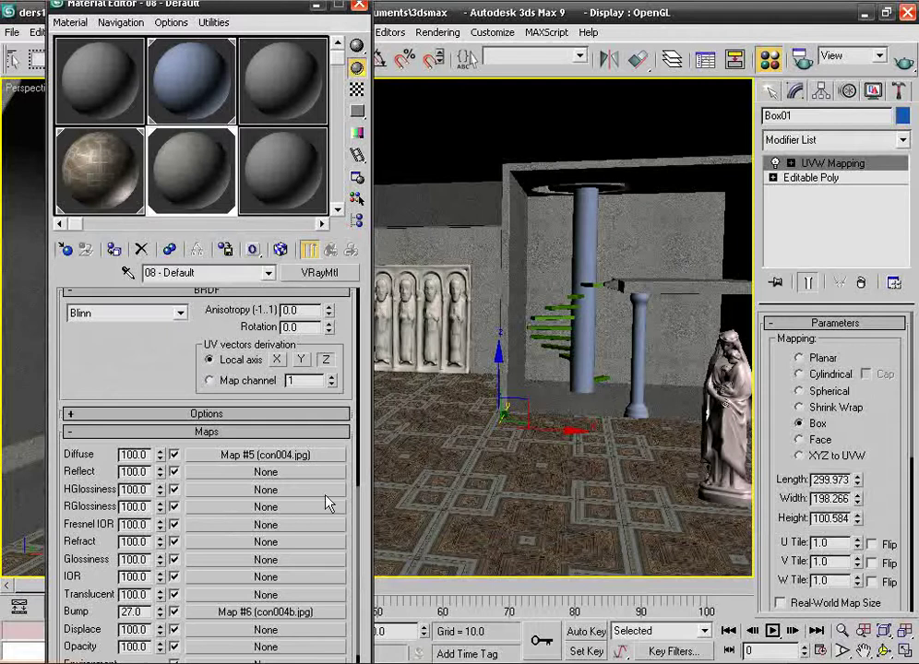
{"action": "scroll", "coordinate": [351, 455], "scroll_direction": "down", "scroll_amount": 2}
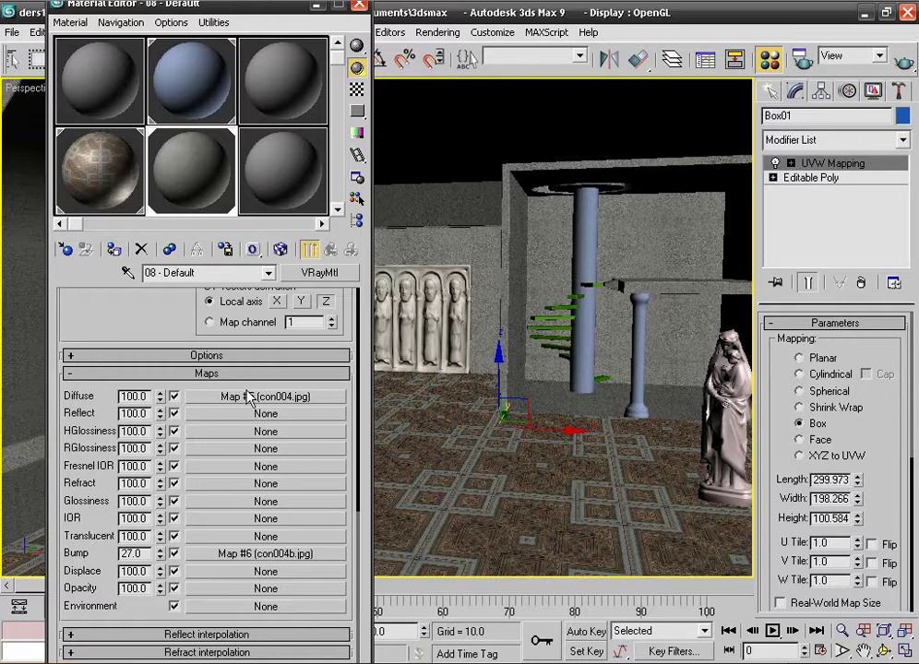
Turn on Affect shadows for the 08 - Default refraction.
{"action": "left_click_drag", "start_coordinate": [195, 304], "coordinate": [214, 545]}
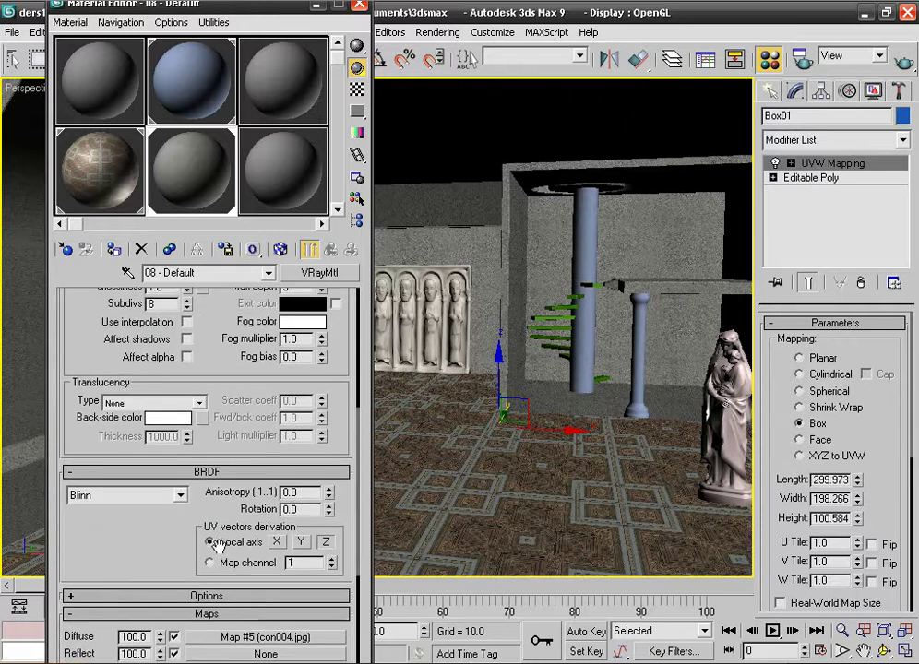
{"action": "scroll", "coordinate": [214, 545], "scroll_direction": "up", "scroll_amount": 2}
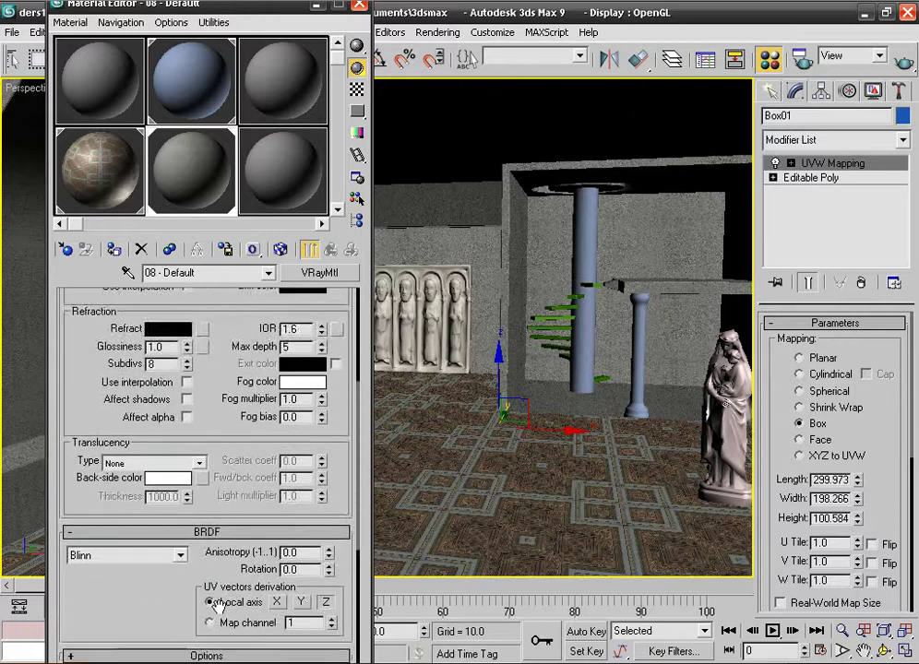
{"action": "scroll", "coordinate": [235, 605], "scroll_direction": "up", "scroll_amount": 2}
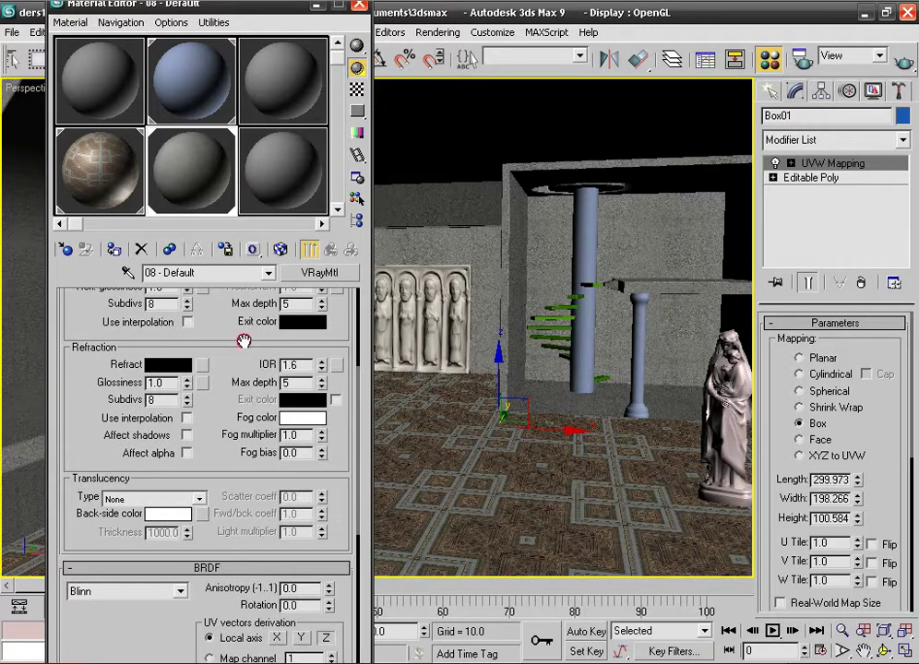
{"action": "left_click_drag", "start_coordinate": [244, 342], "coordinate": [258, 323]}
{"action": "left_click", "coordinate": [187, 418]}
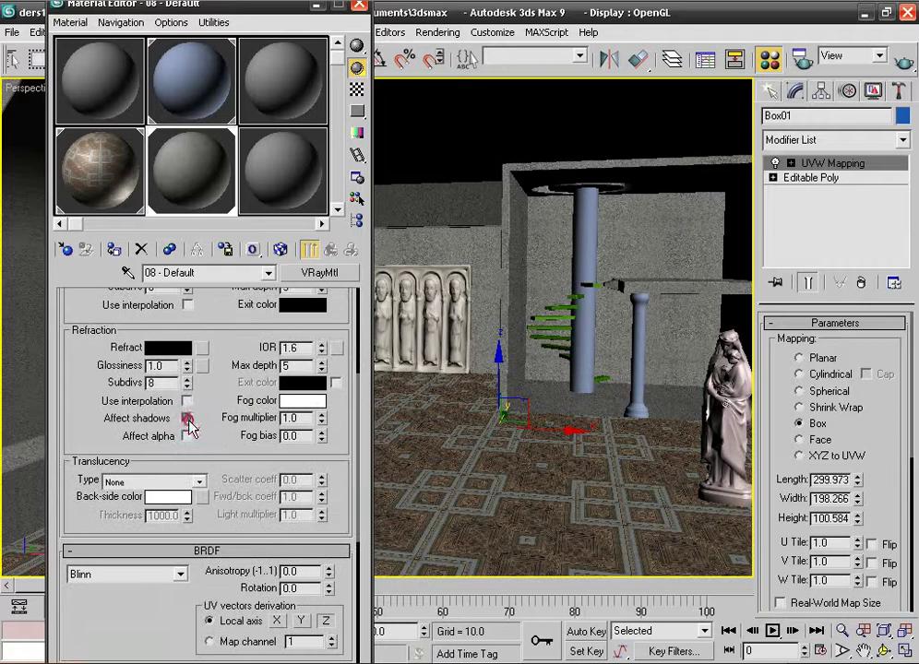
Drag 08 - Default from its sample slot onto the blue column.
{"action": "left_click_drag", "start_coordinate": [189, 383], "coordinate": [267, 505]}
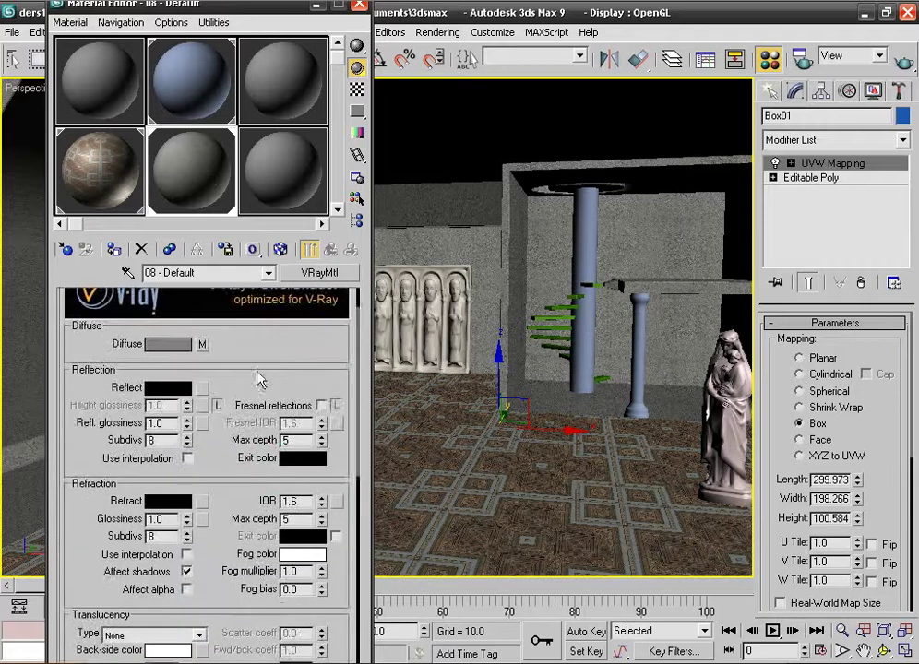
{"action": "left_click_drag", "start_coordinate": [257, 379], "coordinate": [254, 428]}
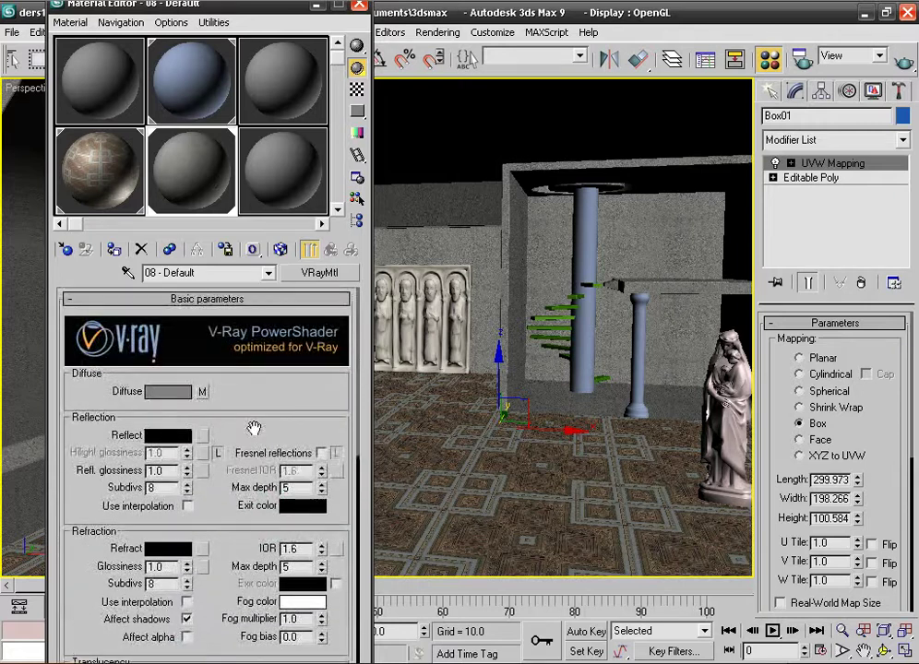
{"action": "left_click_drag", "start_coordinate": [180, 152], "coordinate": [550, 281]}
{"action": "left_click_drag", "start_coordinate": [372, 251], "coordinate": [638, 341]}
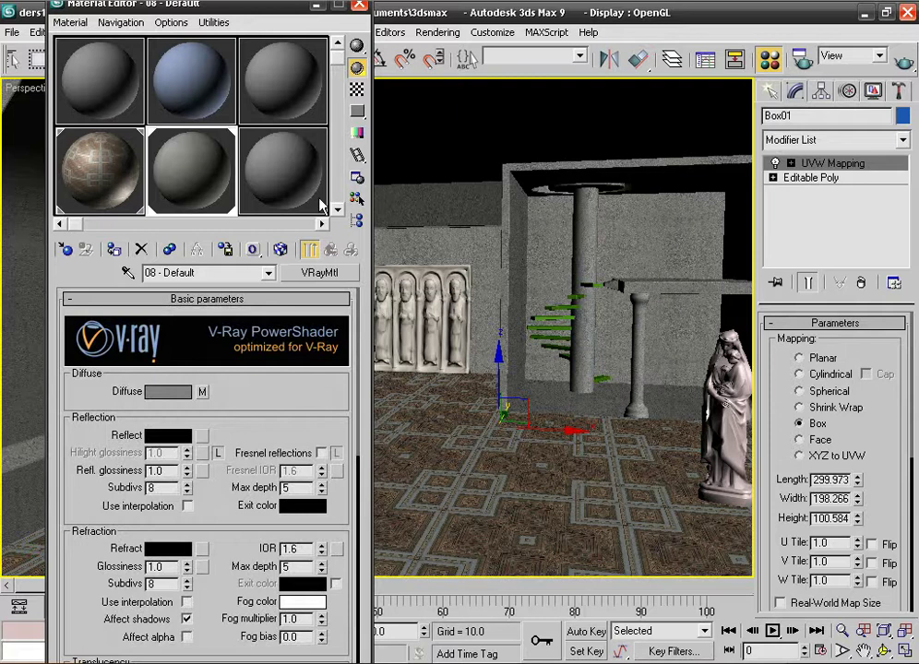
Restore the four-viewport layout and select the twelve spiral stair pieces in Top view.
{"action": "left_click", "coordinate": [360, 7]}
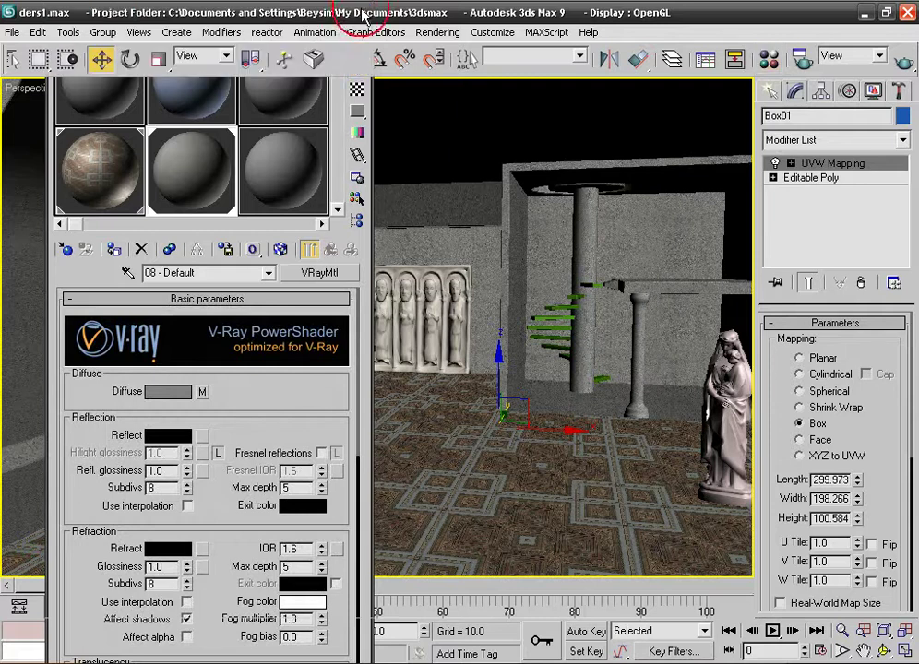
{"action": "key", "text": "alt+w"}
{"action": "right_click", "coordinate": [246, 204]}
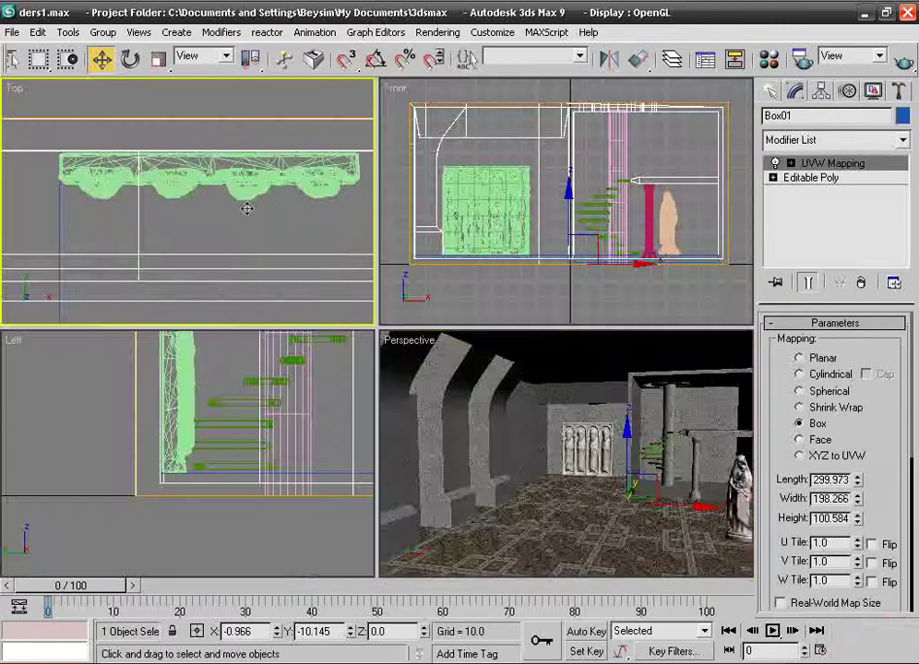
{"action": "scroll", "coordinate": [184, 175], "scroll_direction": "down", "scroll_amount": 2}
{"action": "scroll", "coordinate": [159, 173], "scroll_direction": "down", "scroll_amount": 1}
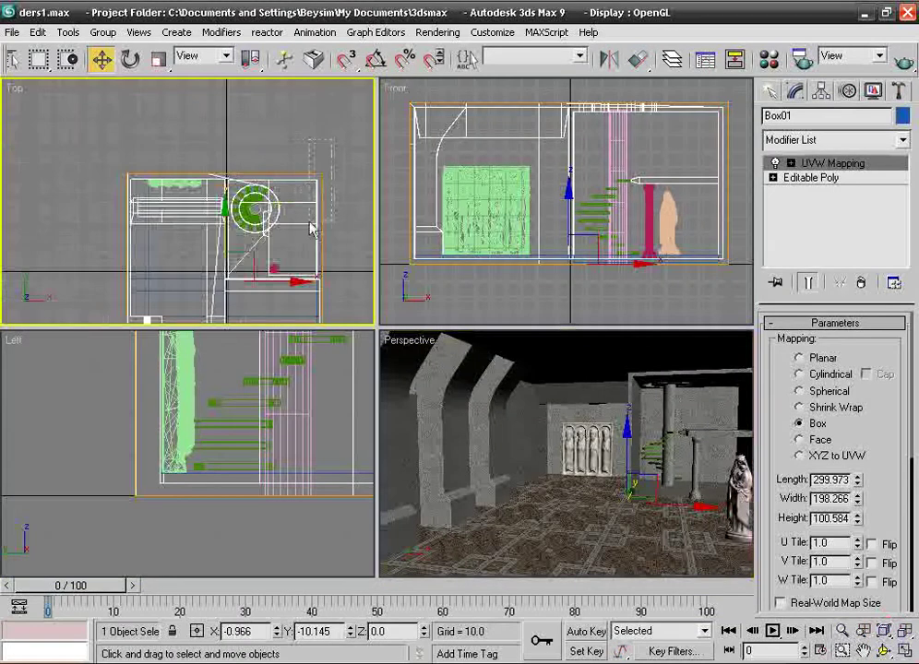
{"action": "left_click_drag", "start_coordinate": [334, 147], "coordinate": [236, 244]}
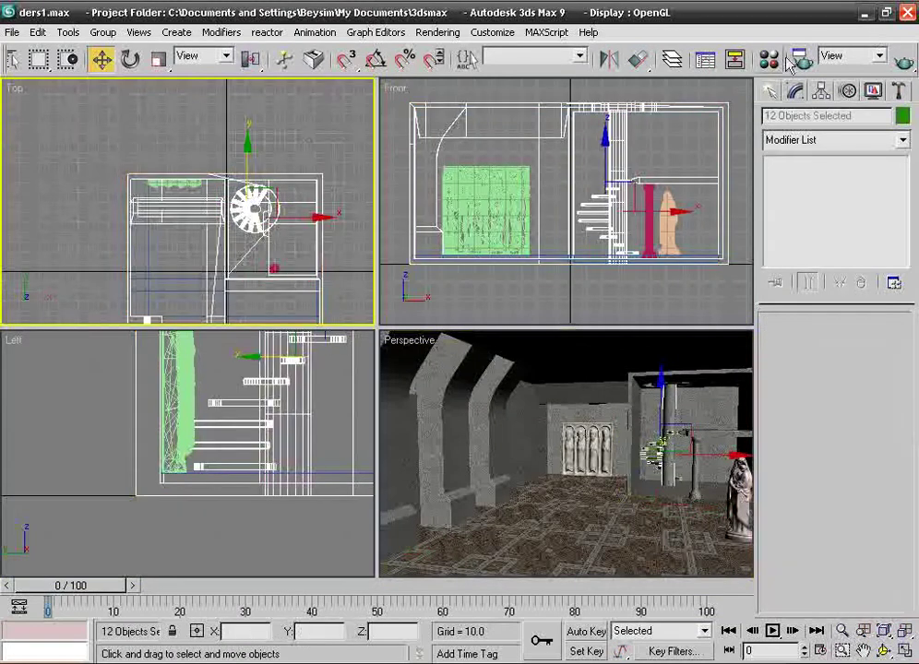
Assign 08 - Default to the selected stairs, close the editor and deselect.
{"action": "key", "text": "m"}
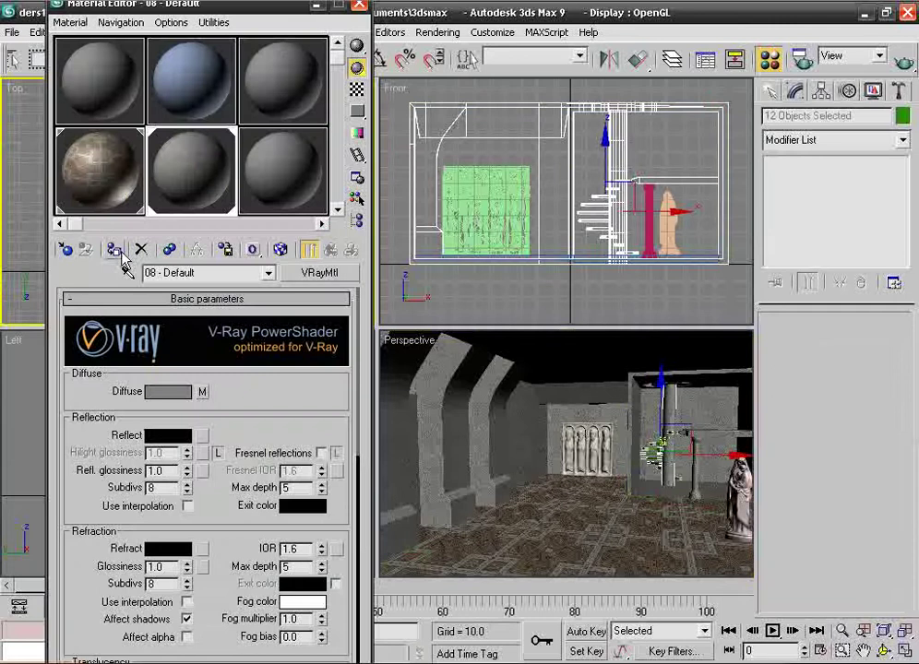
{"action": "left_click", "coordinate": [116, 251]}
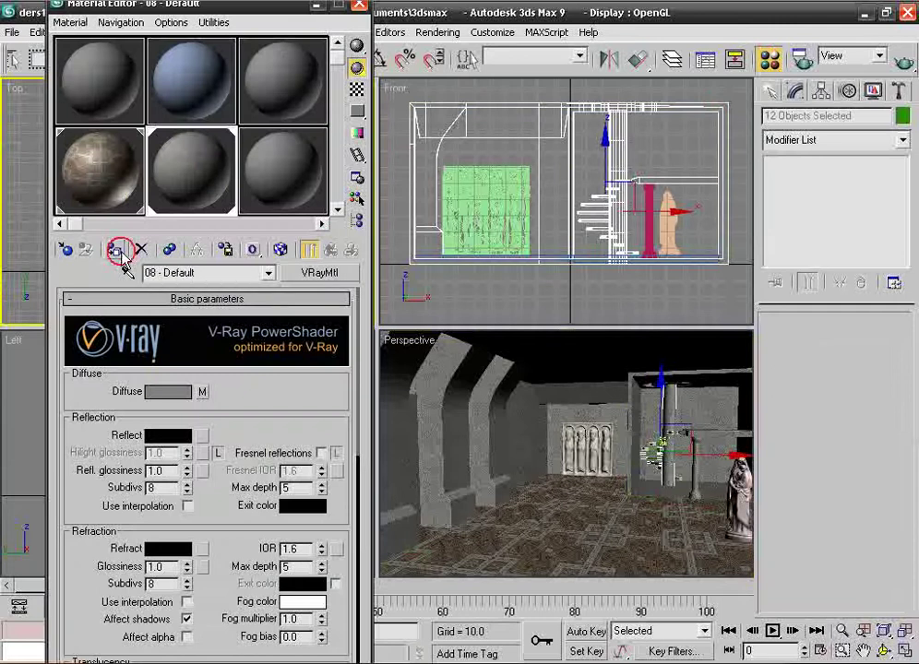
{"action": "left_click", "coordinate": [359, 5]}
{"action": "left_click", "coordinate": [209, 537]}
{"action": "left_click", "coordinate": [560, 426]}
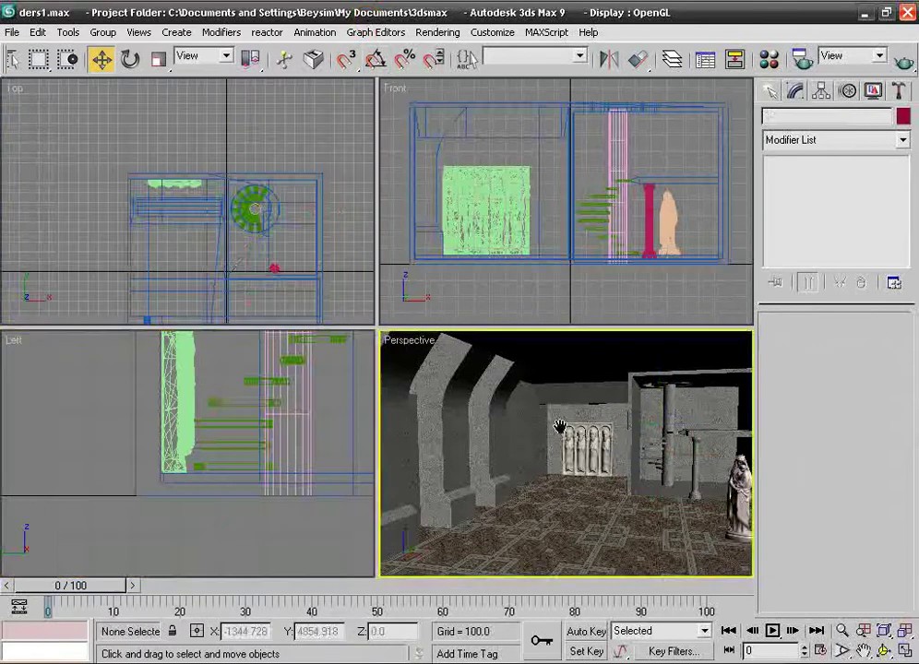
{"action": "mouse_move", "coordinate": [560, 427]}
{"action": "middle_mouse_down"}
{"action": "mouse_move", "coordinate": [530, 421]}
{"action": "mouse_move", "coordinate": [544, 416]}
{"action": "middle_mouse_up"}
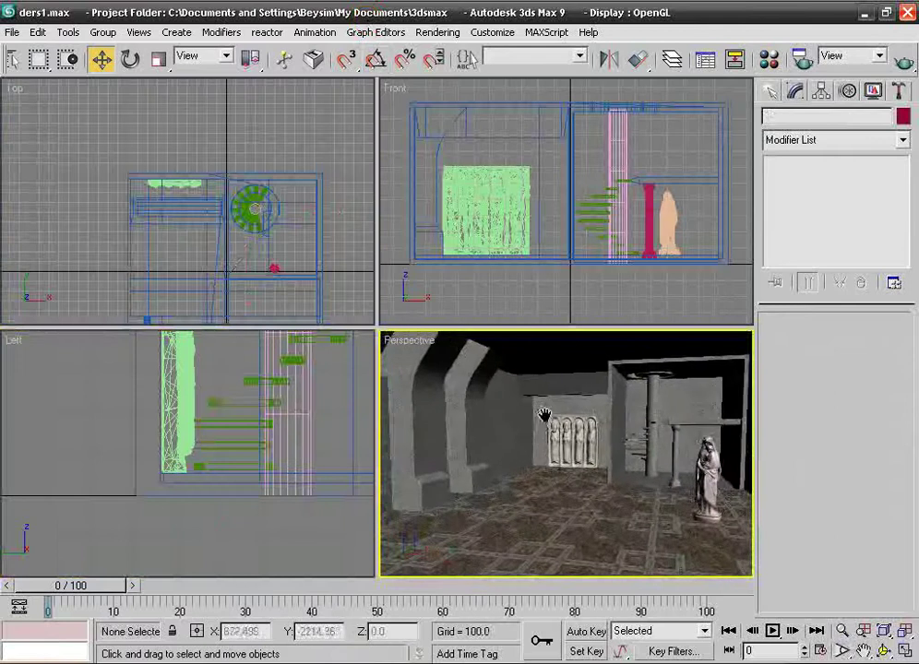
Draw a V-Ray plane light, VRayLight01, near the room's left wall in the Top viewport.
{"action": "scroll", "coordinate": [175, 129], "scroll_direction": "up", "scroll_amount": 3}
{"action": "scroll", "coordinate": [199, 178], "scroll_direction": "down", "scroll_amount": 4}
{"action": "scroll", "coordinate": [200, 178], "scroll_direction": "down", "scroll_amount": 2}
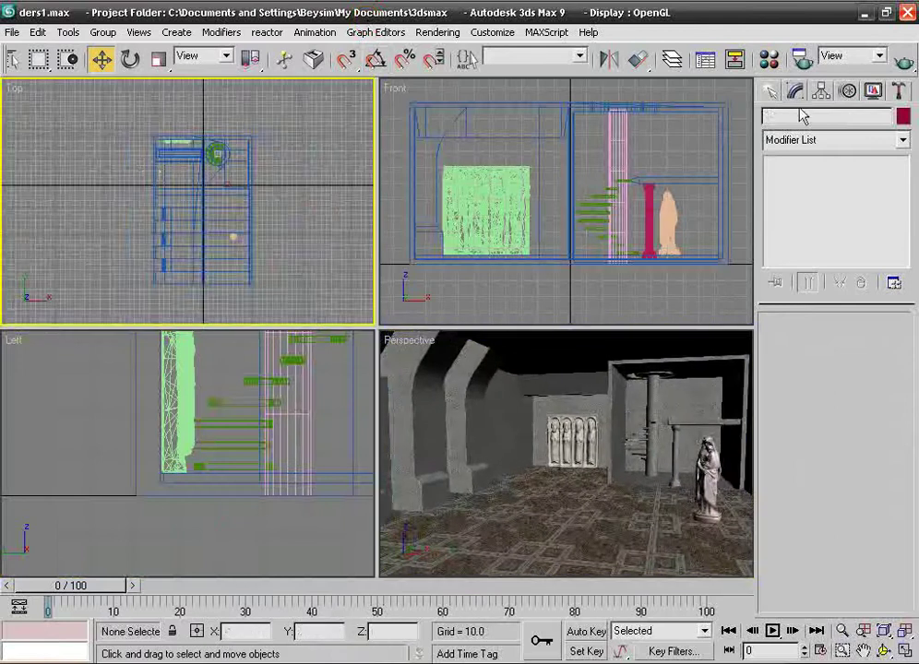
{"action": "left_click", "coordinate": [770, 90]}
{"action": "left_click", "coordinate": [818, 120]}
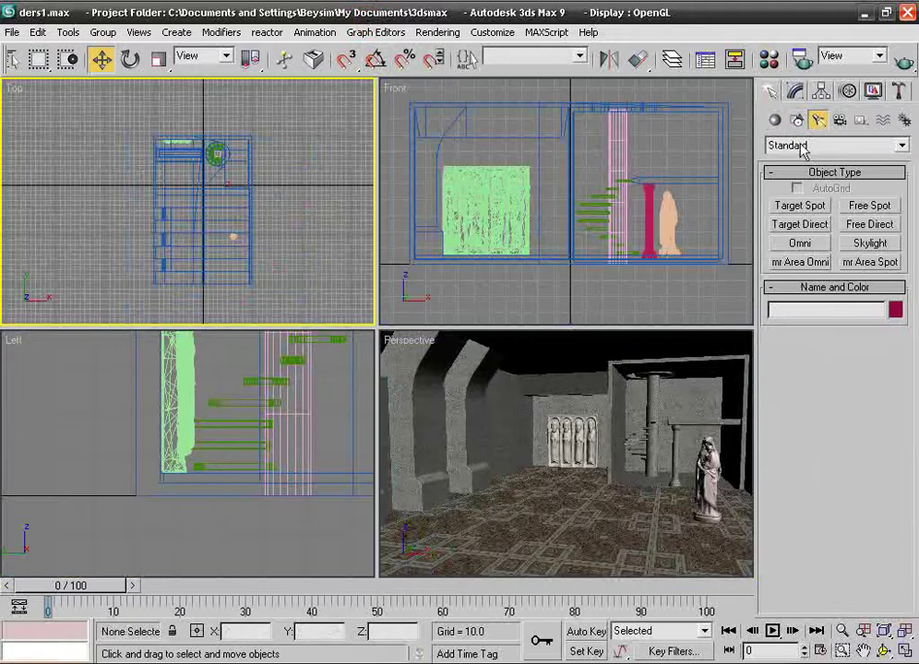
{"action": "left_click", "coordinate": [811, 145]}
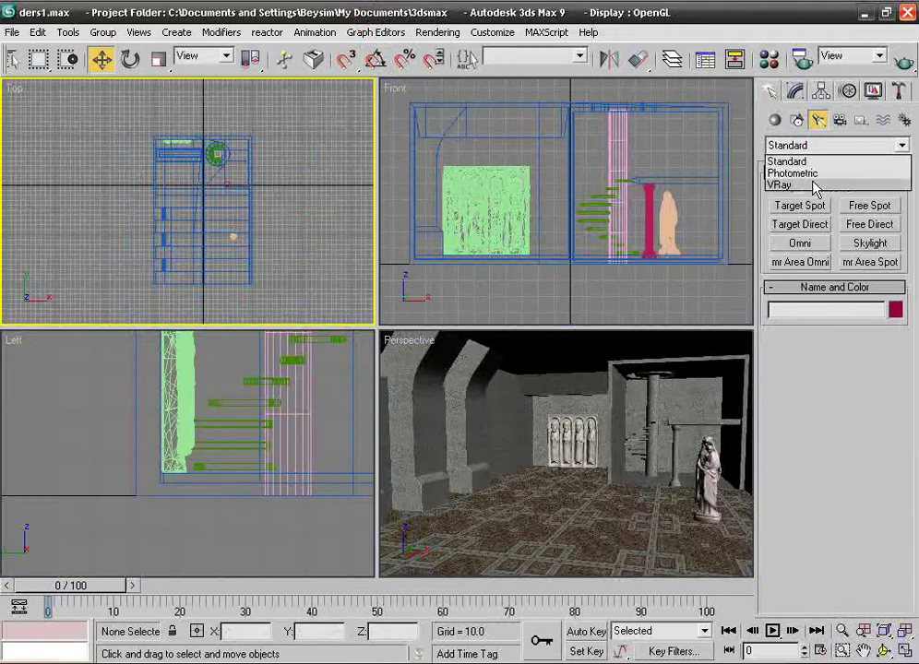
{"action": "left_click", "coordinate": [776, 186]}
{"action": "left_click", "coordinate": [799, 205]}
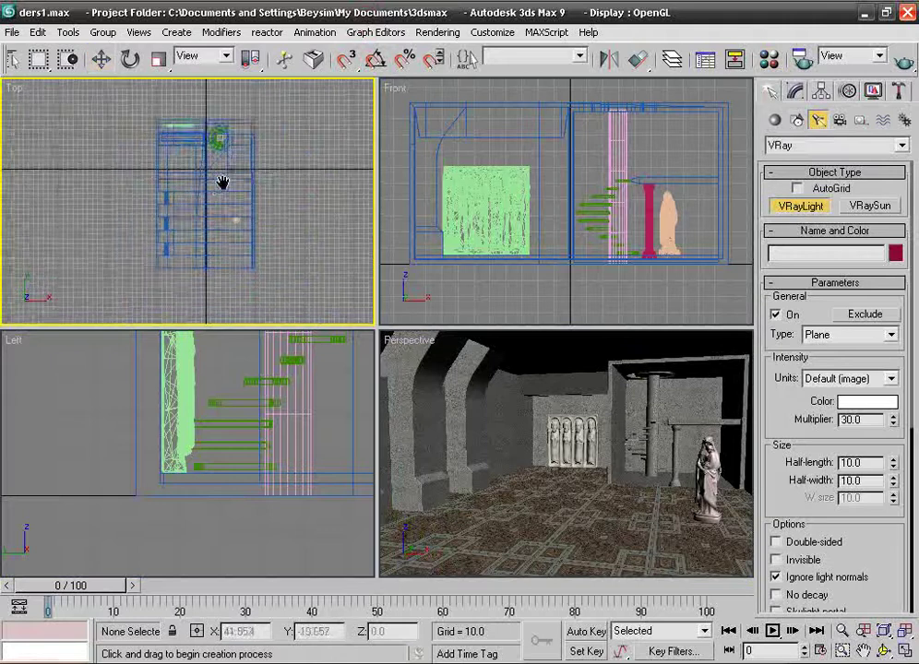
{"action": "scroll", "coordinate": [158, 171], "scroll_direction": "up", "scroll_amount": 4}
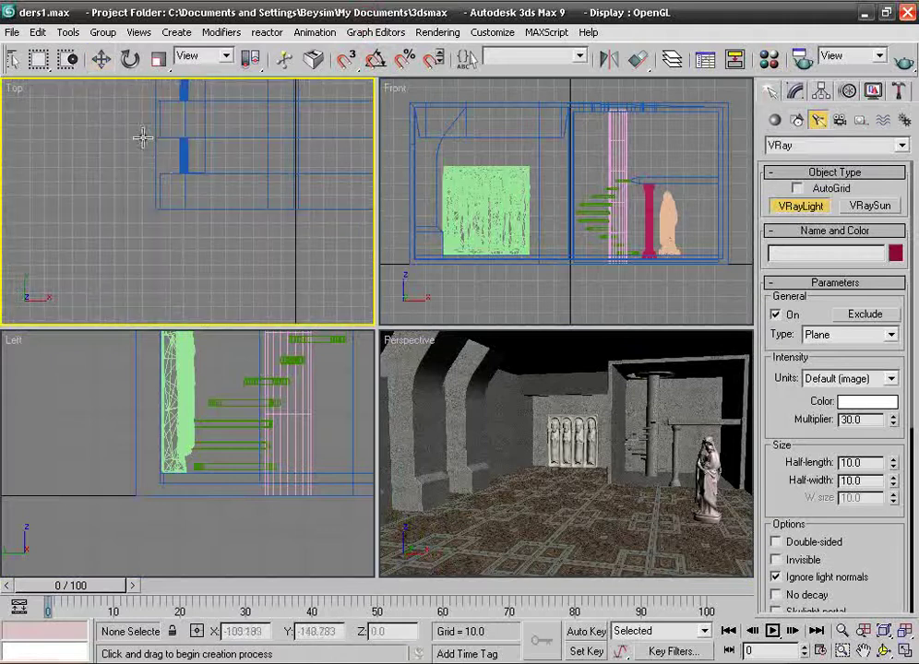
{"action": "left_click_drag", "start_coordinate": [143, 138], "coordinate": [183, 172]}
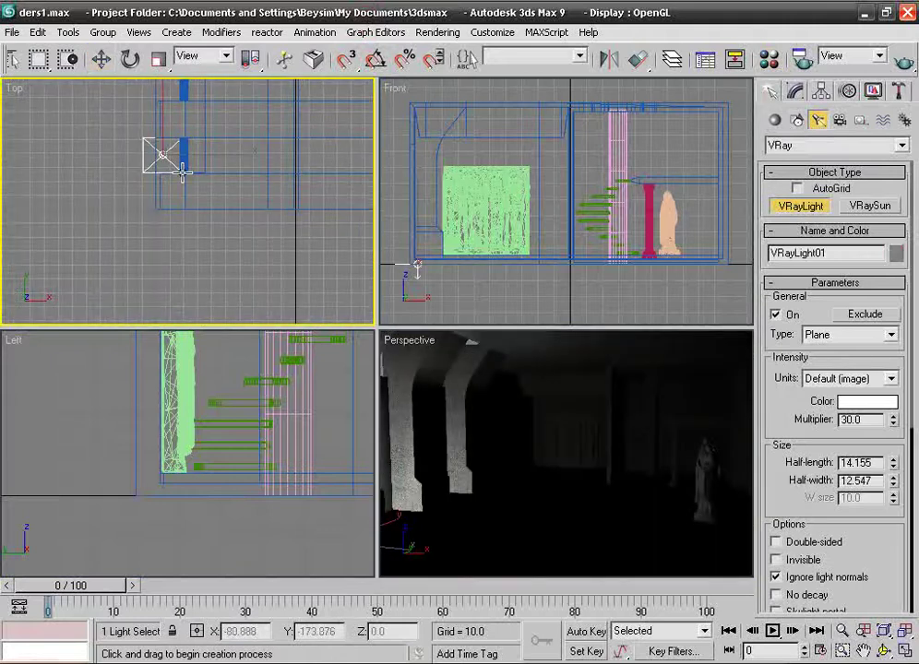
{"action": "left_click", "coordinate": [101, 58]}
Raise VRayLight01 to about Z 100 in the Left viewport.
{"action": "scroll", "coordinate": [183, 510], "scroll_direction": "down", "scroll_amount": 1}
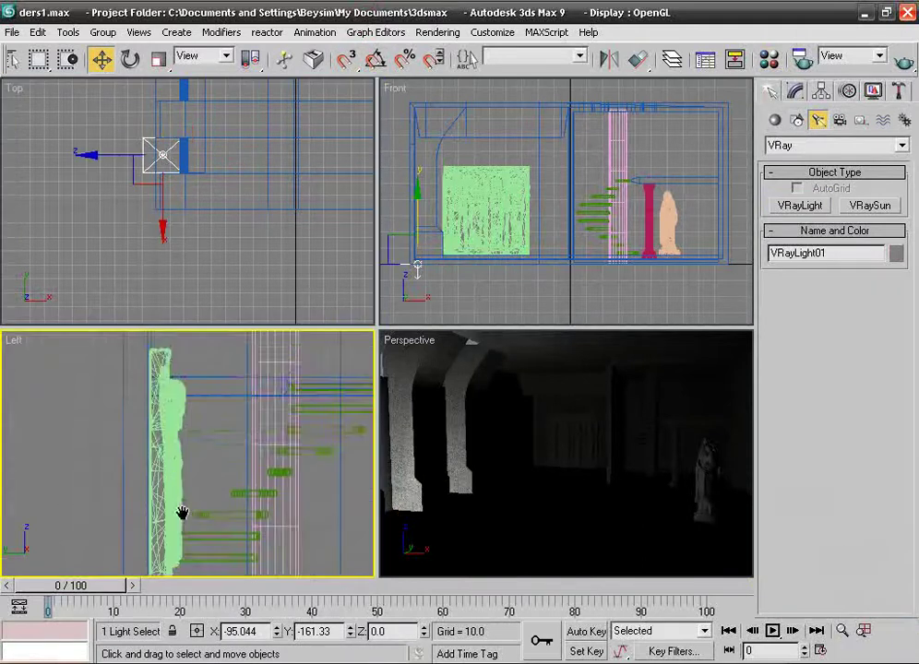
{"action": "scroll", "coordinate": [183, 511], "scroll_direction": "down", "scroll_amount": 3}
{"action": "scroll", "coordinate": [182, 510], "scroll_direction": "down", "scroll_amount": 2}
{"action": "scroll", "coordinate": [241, 474], "scroll_direction": "down", "scroll_amount": 1}
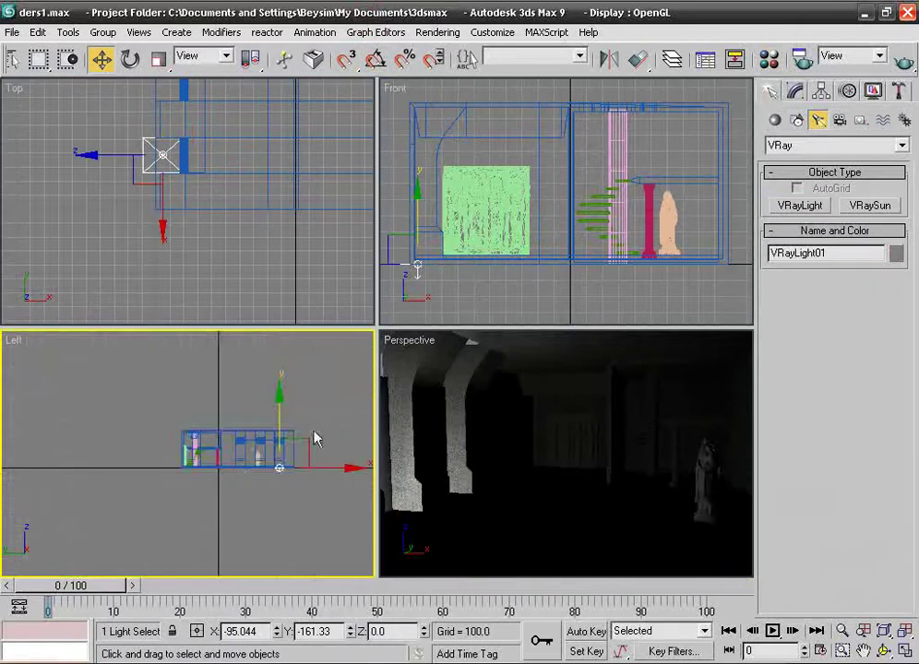
{"action": "left_click_drag", "start_coordinate": [282, 418], "coordinate": [295, 374]}
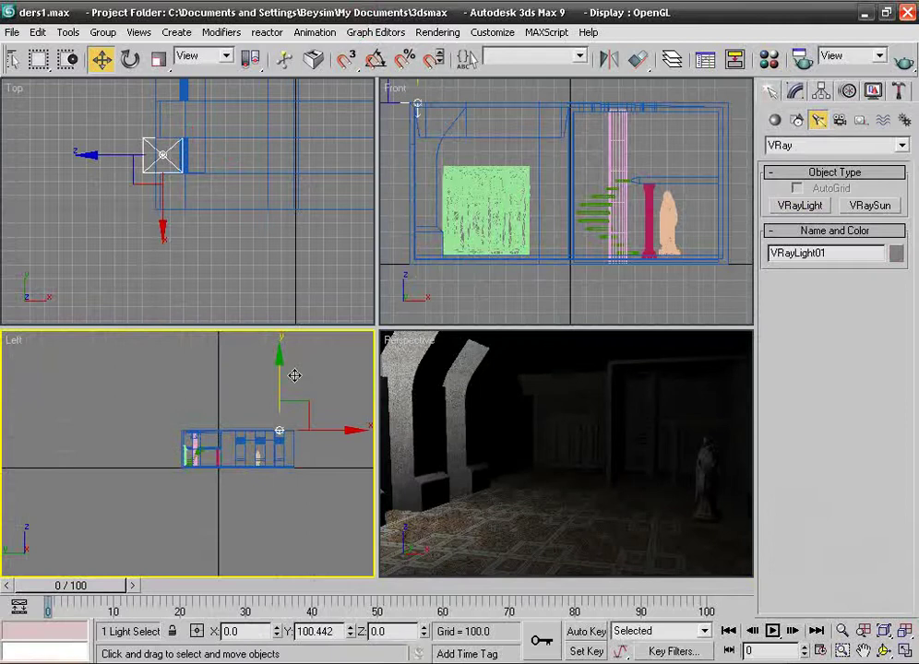
{"action": "left_click", "coordinate": [795, 91]}
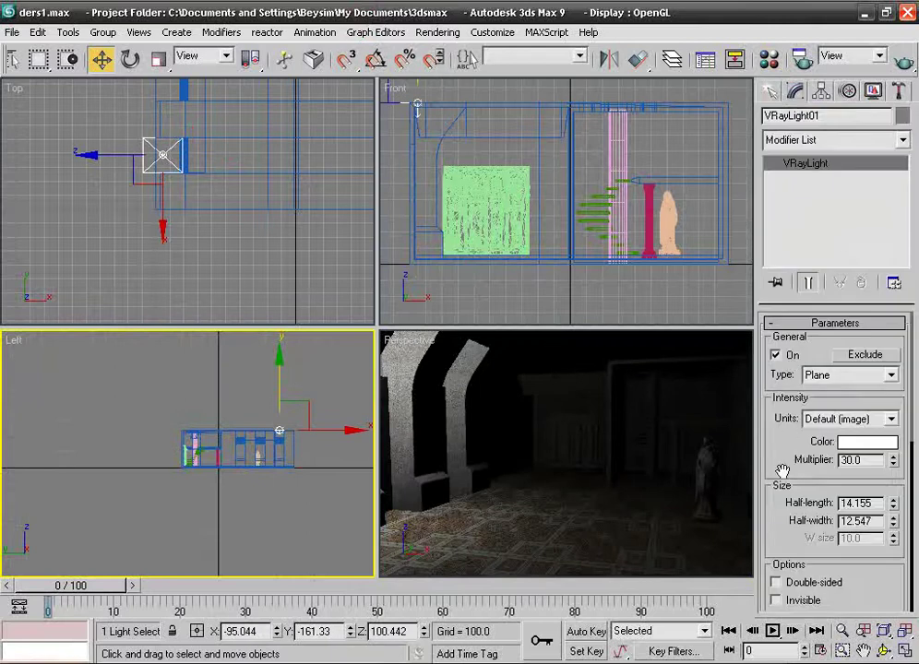
{"action": "mouse_move", "coordinate": [780, 467]}
{"action": "left_mouse_down"}
{"action": "mouse_move", "coordinate": [795, 374]}
{"action": "mouse_move", "coordinate": [792, 231]}
{"action": "left_mouse_up"}
{"action": "left_click_drag", "start_coordinate": [793, 518], "coordinate": [785, 342]}
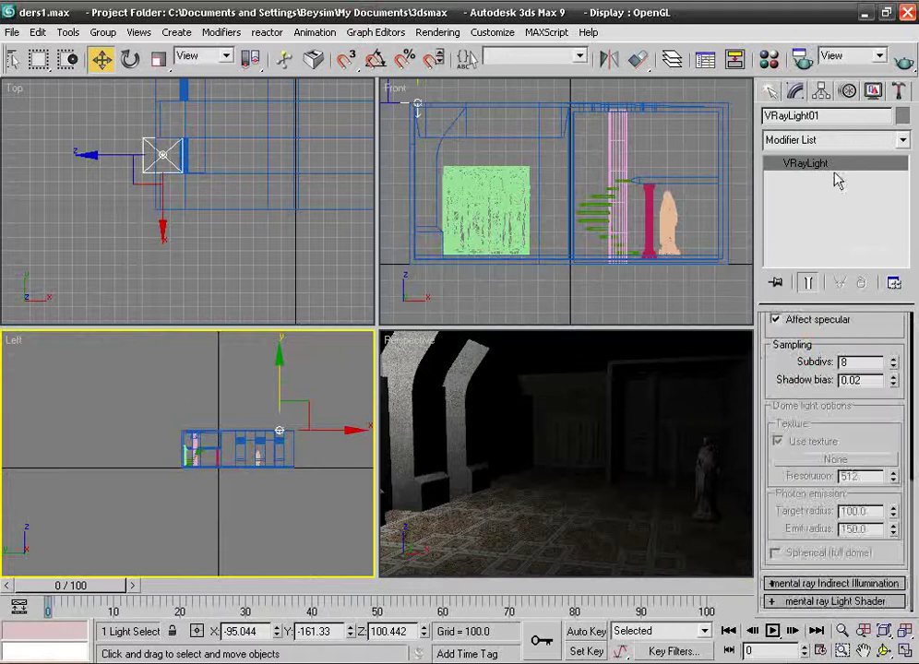
{"action": "left_click", "coordinate": [770, 91]}
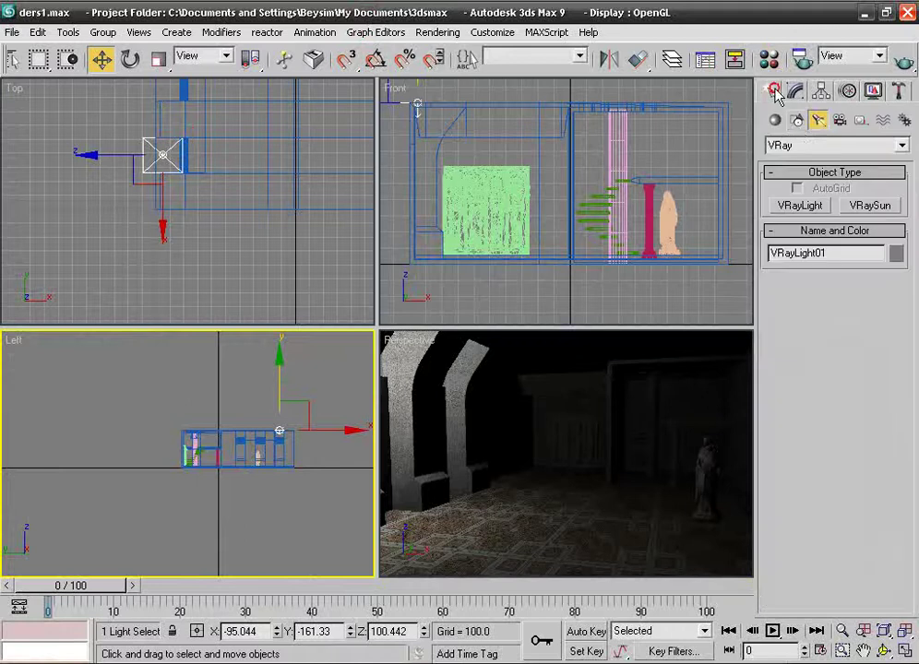
{"action": "left_click", "coordinate": [794, 90]}
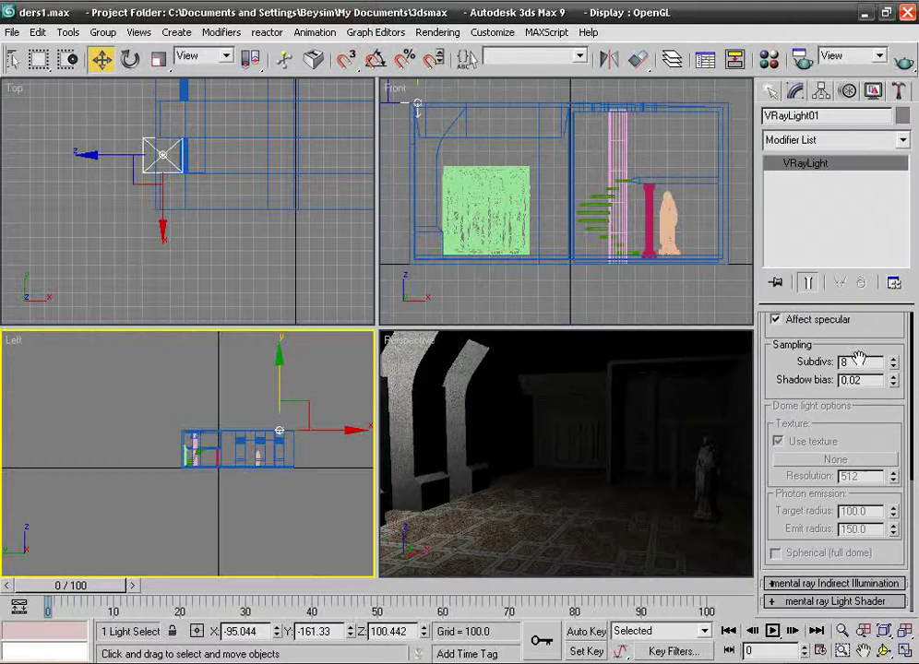
{"action": "left_click_drag", "start_coordinate": [849, 361], "coordinate": [849, 475]}
{"action": "left_click_drag", "start_coordinate": [888, 437], "coordinate": [889, 496]}
{"action": "mouse_move", "coordinate": [865, 235]}
{"action": "left_mouse_down"}
{"action": "mouse_move", "coordinate": [872, 434]}
{"action": "mouse_move", "coordinate": [782, 390]}
{"action": "mouse_move", "coordinate": [785, 426]}
{"action": "mouse_move", "coordinate": [801, 446]}
{"action": "left_mouse_up"}
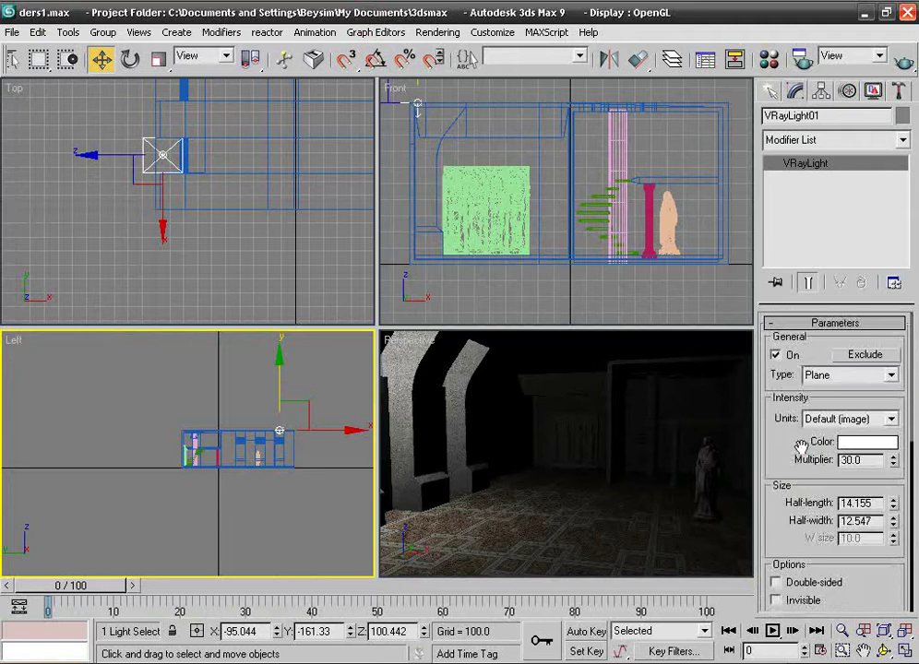
{"action": "left_click", "coordinate": [838, 379]}
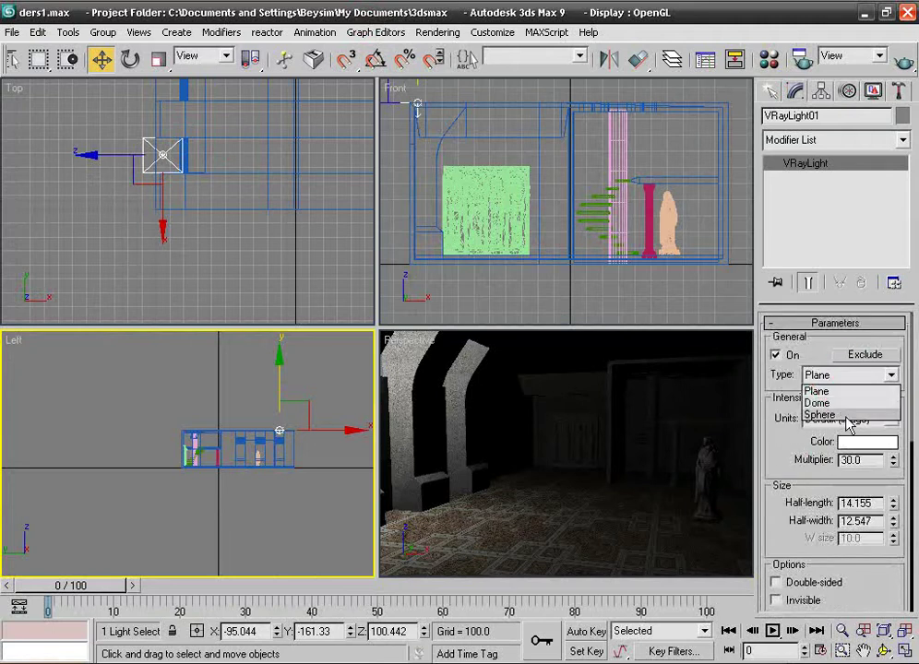
{"action": "left_click", "coordinate": [843, 416]}
{"action": "left_click", "coordinate": [842, 379]}
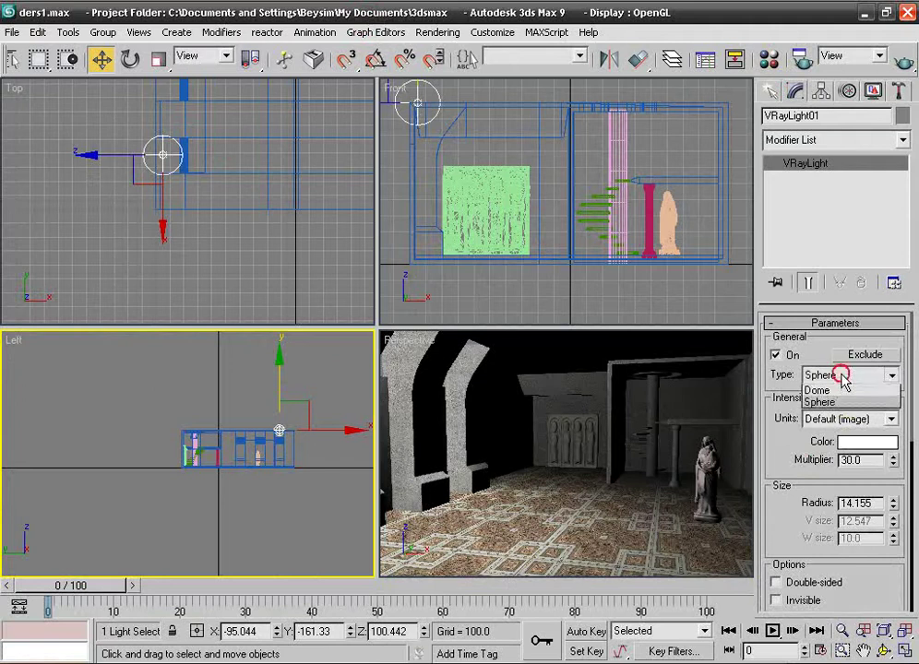
{"action": "left_click", "coordinate": [810, 389]}
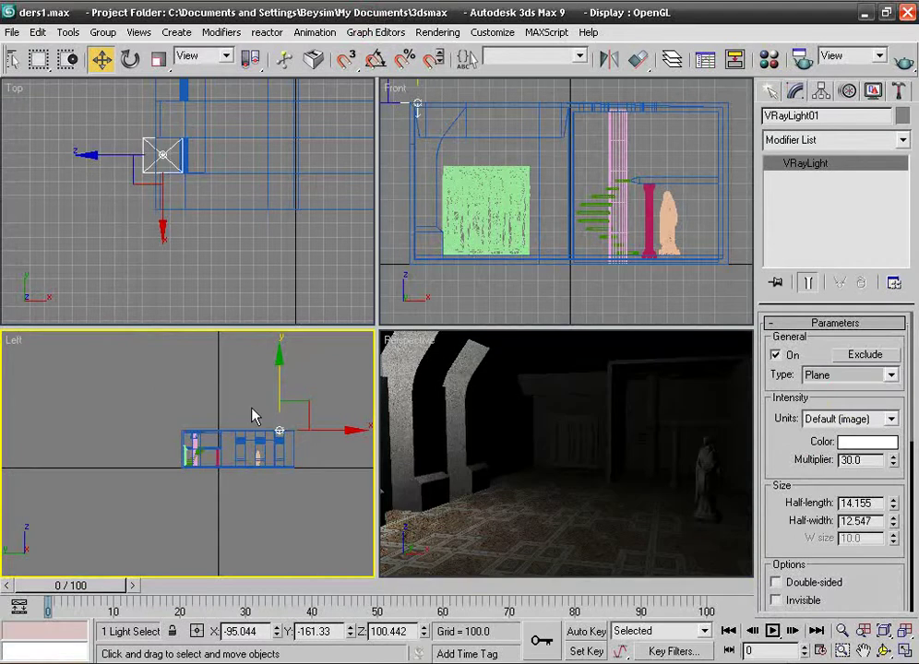
{"action": "scroll", "coordinate": [253, 416], "scroll_direction": "up", "scroll_amount": 3}
{"action": "scroll", "coordinate": [476, 174], "scroll_direction": "up", "scroll_amount": 3}
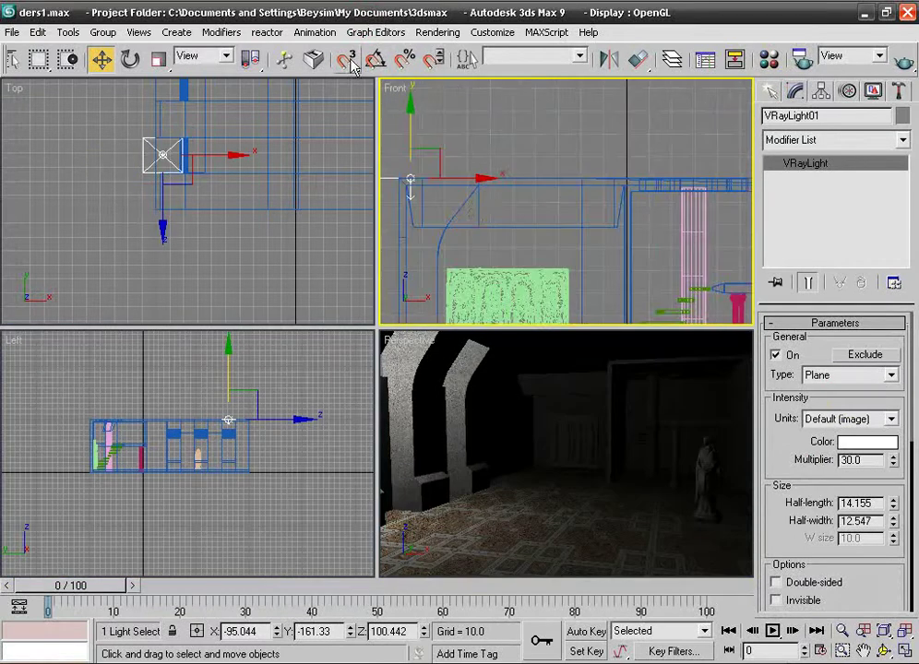
Tilt VRayLight01 in the Front viewport, then rotate it back to nearly level.
{"action": "left_click", "coordinate": [130, 59]}
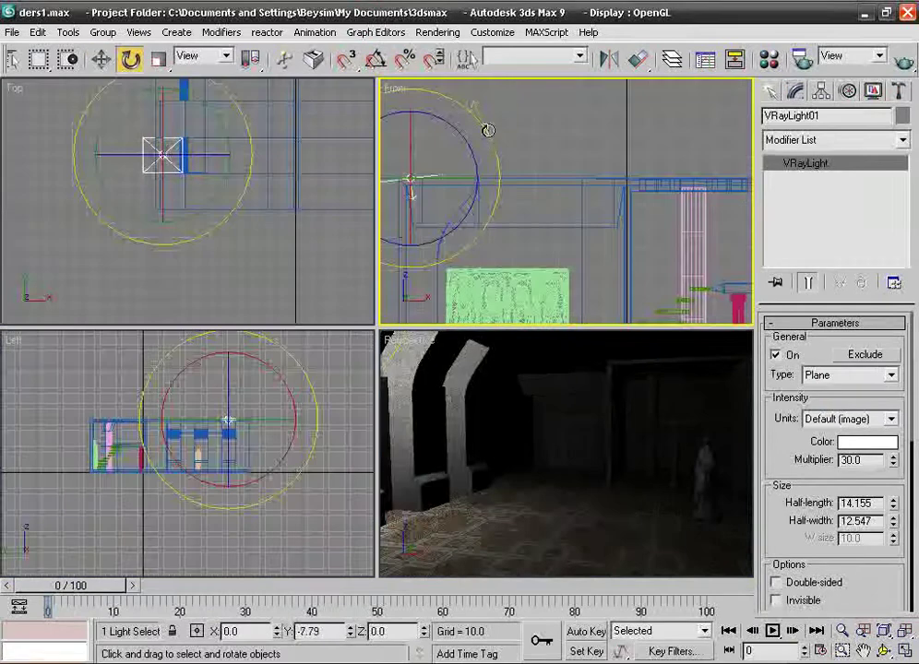
{"action": "left_click_drag", "start_coordinate": [488, 130], "coordinate": [486, 78]}
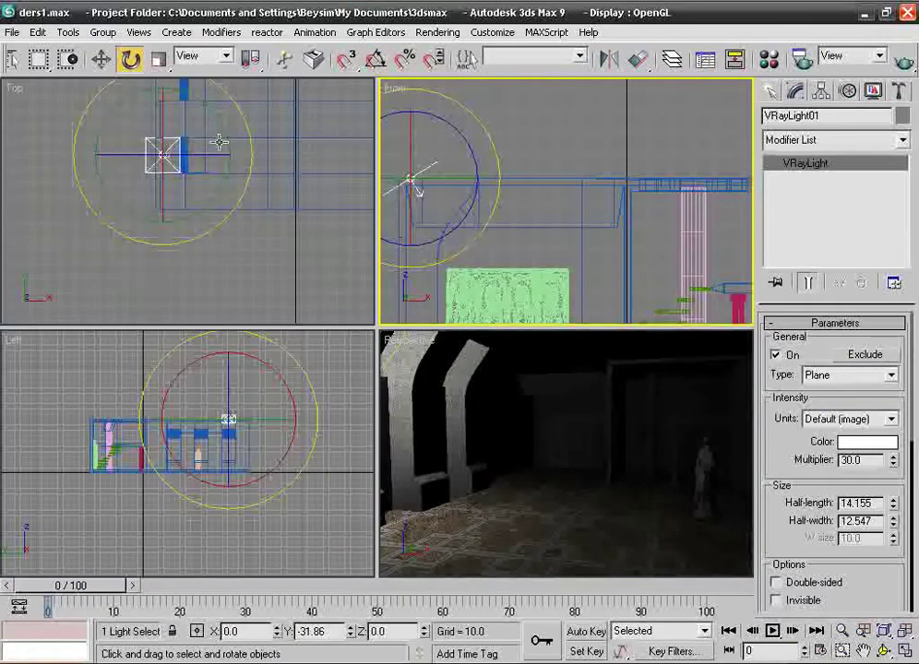
{"action": "mouse_move", "coordinate": [428, 147]}
{"action": "left_mouse_down"}
{"action": "mouse_move", "coordinate": [494, 153]}
{"action": "mouse_move", "coordinate": [479, 140]}
{"action": "left_mouse_up"}
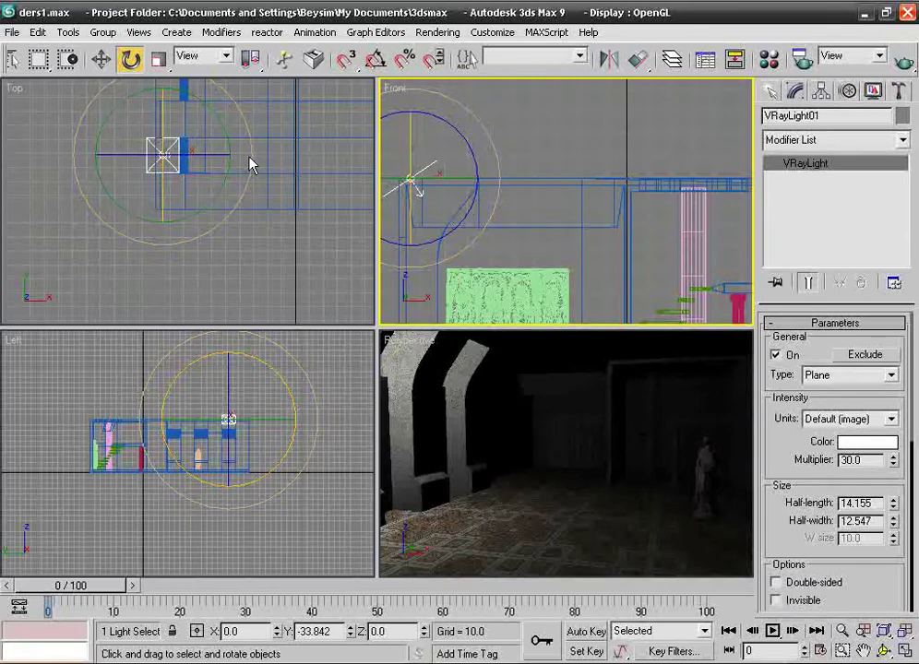
Shift-drag VRayLight01 upward in the Top viewport to clone it.
{"action": "middle_click_drag", "start_coordinate": [189, 152], "coordinate": [204, 280]}
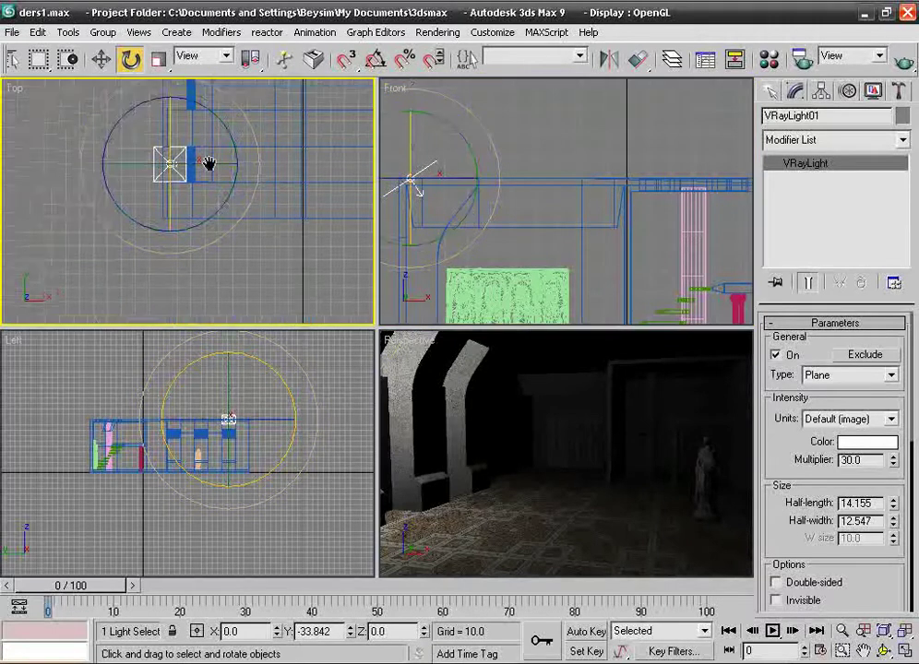
{"action": "left_click", "coordinate": [101, 61]}
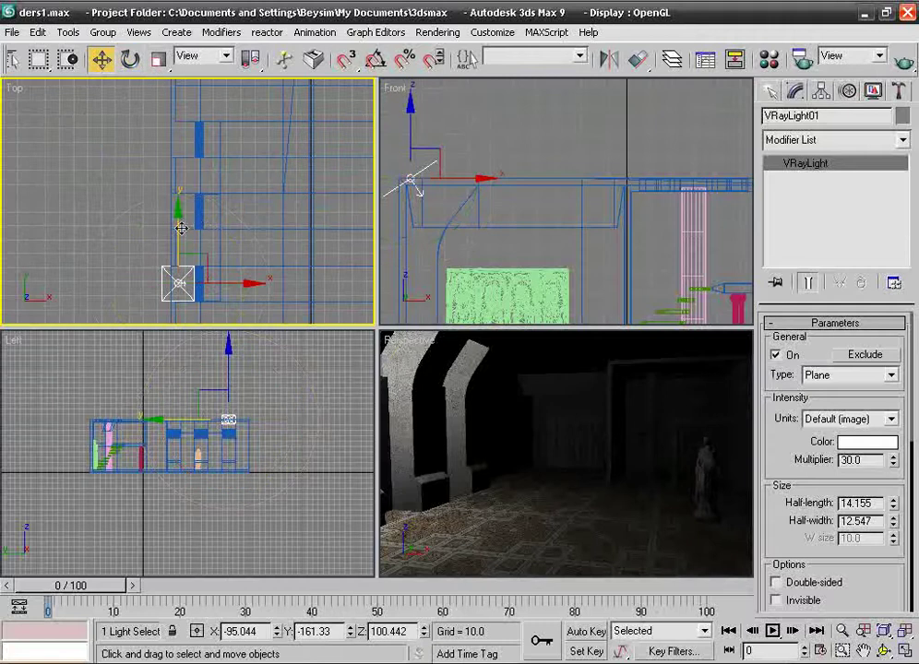
{"action": "mouse_move", "coordinate": [181, 228]}
{"action": "left_mouse_down", "text": "shift"}
{"action": "mouse_move", "coordinate": [178, 141]}
{"action": "mouse_move", "coordinate": [181, 152]}
{"action": "left_mouse_up", "text": "shift"}
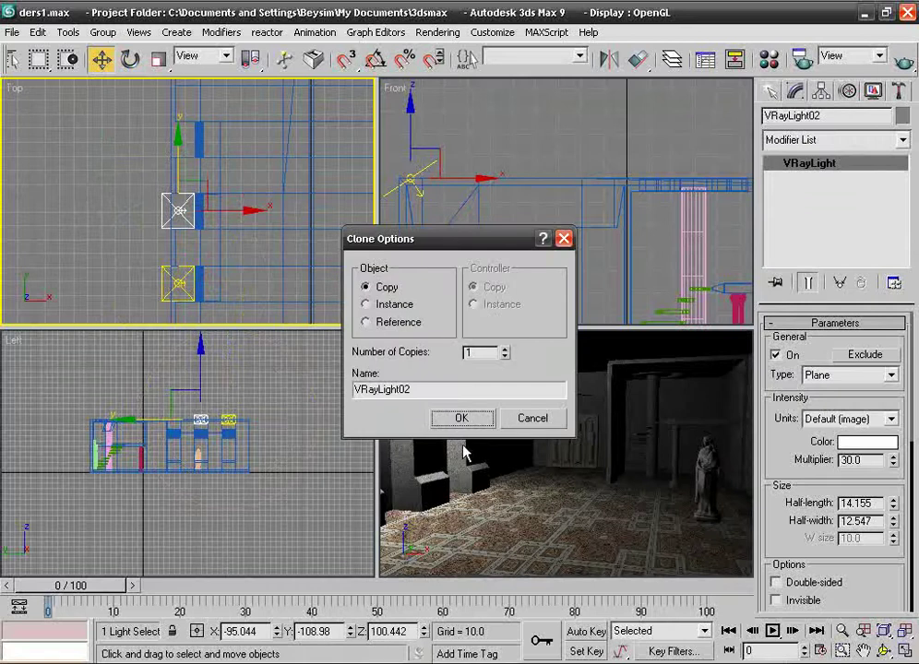
Confirm the clone as an independent Copy, VRayLight02, and orbit to view the room from above.
{"action": "left_click", "coordinate": [462, 420]}
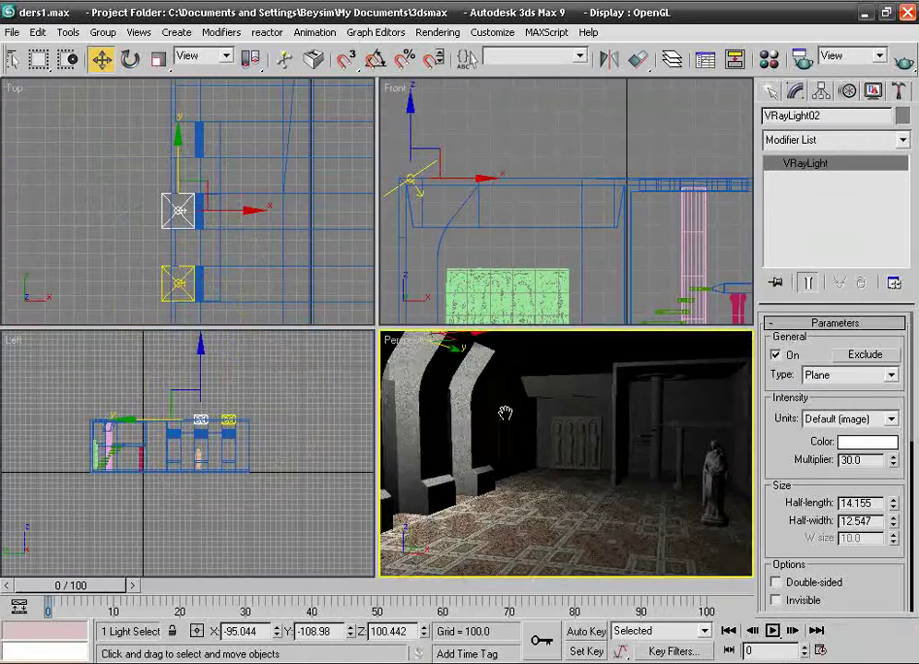
{"action": "middle_click_drag", "start_coordinate": [498, 433], "coordinate": [562, 432]}
{"action": "scroll", "coordinate": [562, 431], "scroll_direction": "down", "scroll_amount": 5}
{"action": "scroll", "coordinate": [562, 431], "scroll_direction": "down", "scroll_amount": 3}
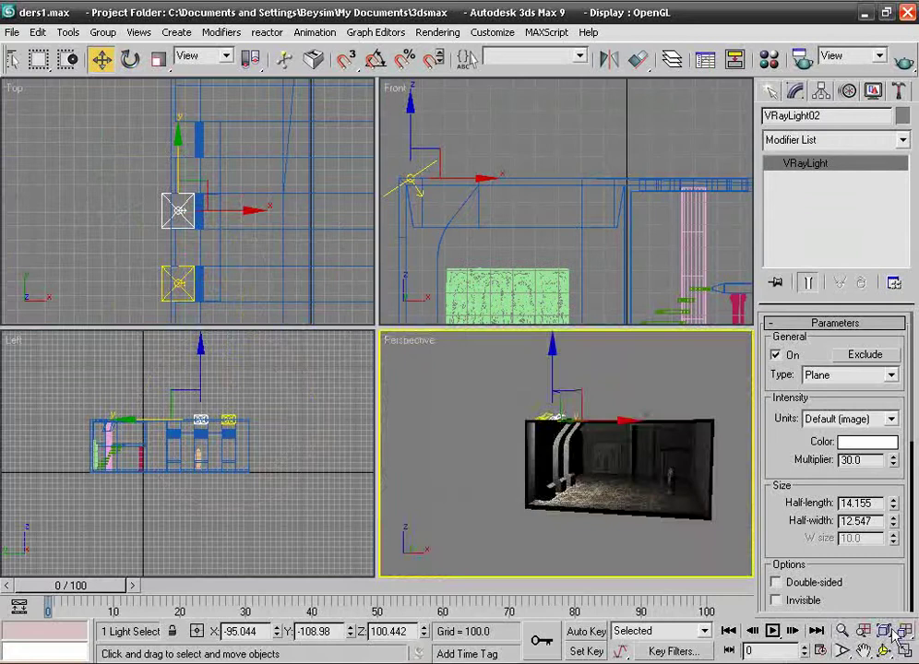
{"action": "key", "text": "ctrl+r"}
{"action": "left_click_drag", "start_coordinate": [588, 461], "coordinate": [722, 490]}
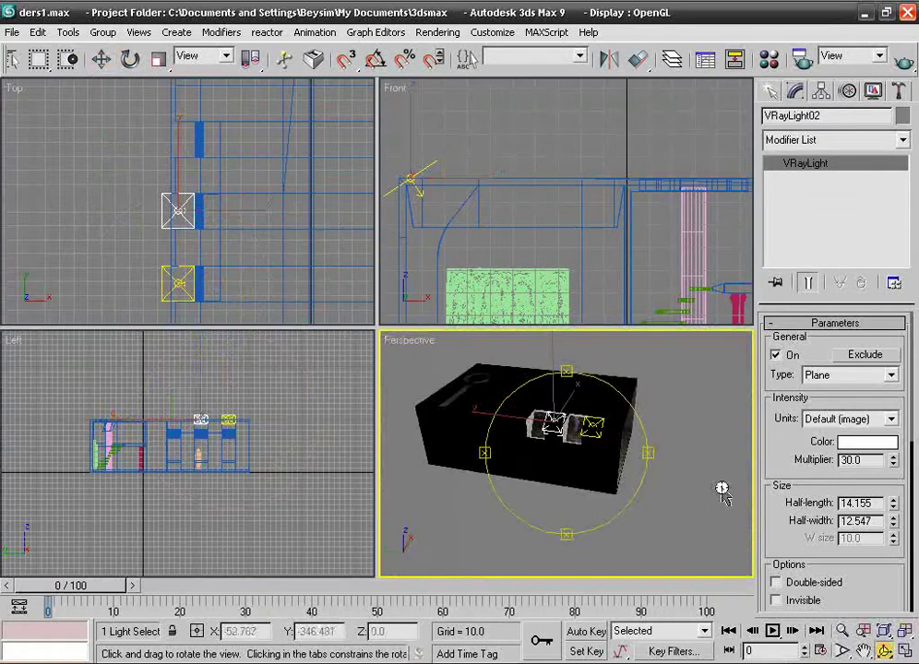
Select both lights and move them together up and back left against the wall.
{"action": "left_click", "coordinate": [130, 59]}
{"action": "left_click", "coordinate": [102, 58]}
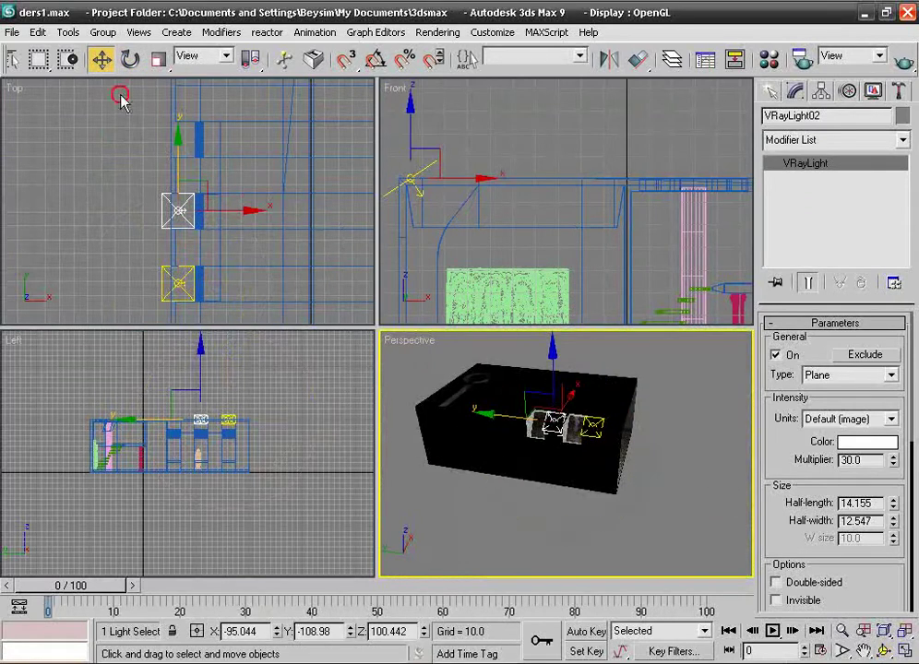
{"action": "left_click", "coordinate": [187, 274], "text": "ctrl"}
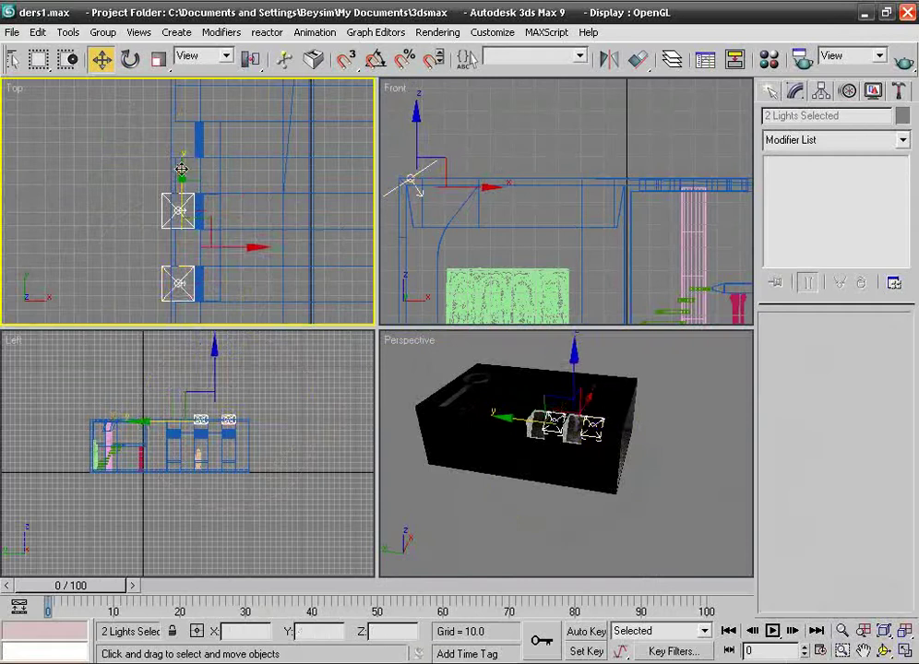
{"action": "left_click_drag", "start_coordinate": [182, 169], "coordinate": [181, 132]}
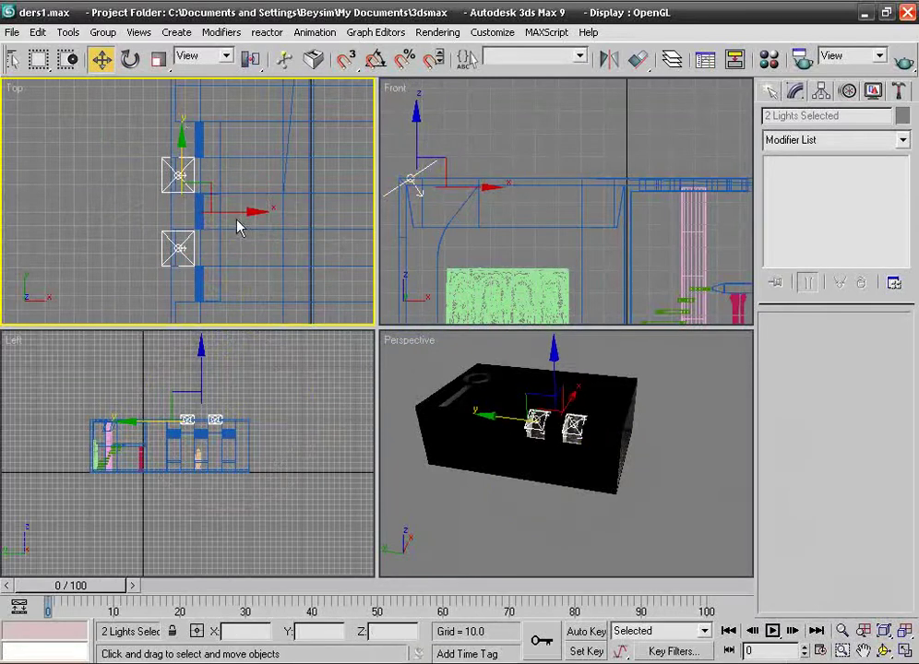
{"action": "left_click_drag", "start_coordinate": [238, 211], "coordinate": [246, 211]}
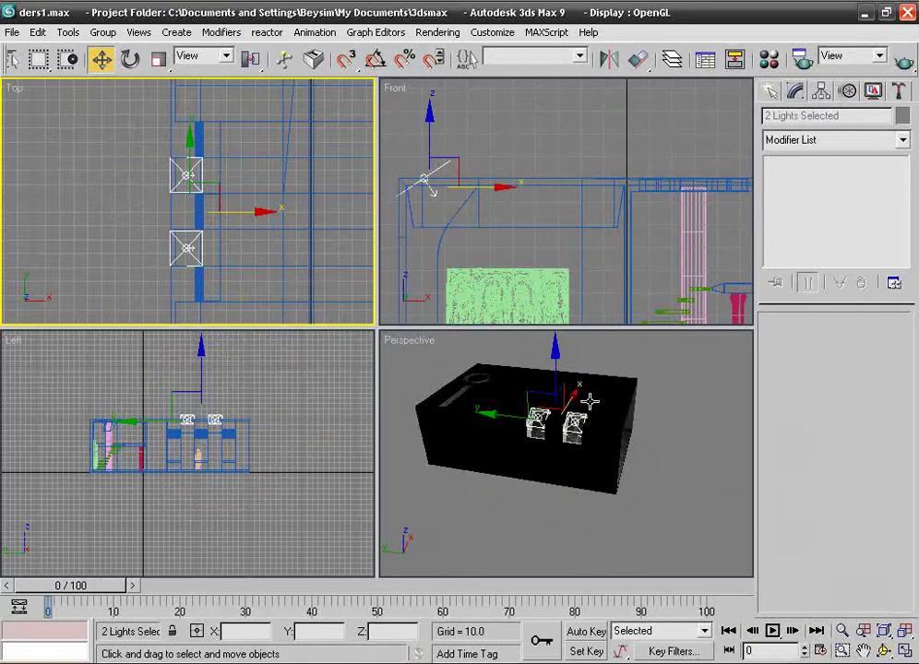
{"action": "left_click_drag", "start_coordinate": [249, 210], "coordinate": [235, 211]}
Deselect the lights and orbit the Perspective view back into the room interior.
{"action": "left_click", "coordinate": [643, 459]}
{"action": "scroll", "coordinate": [650, 464], "scroll_direction": "up", "scroll_amount": 5}
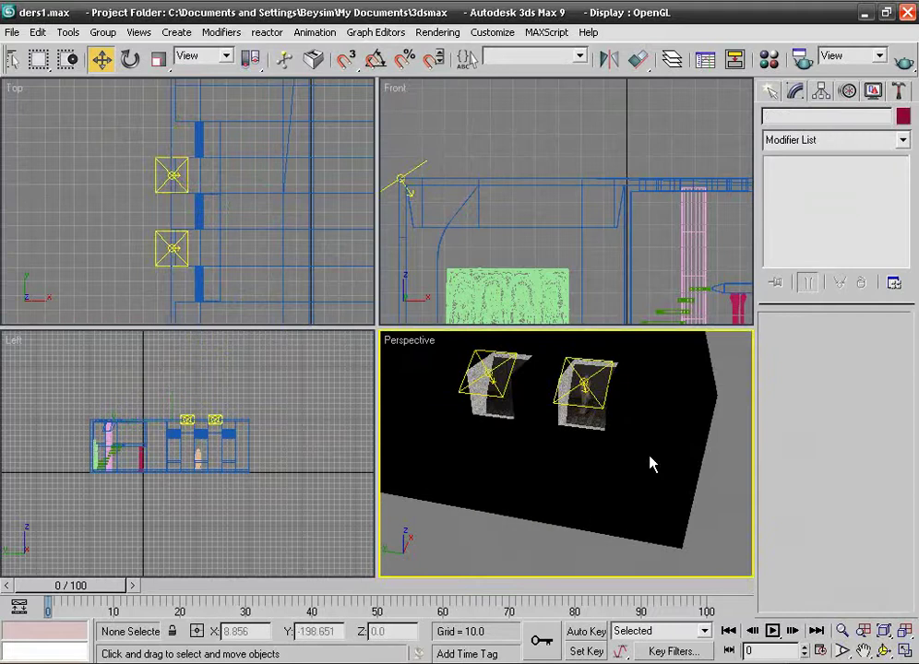
{"action": "key", "text": "ctrl+r"}
{"action": "mouse_move", "coordinate": [651, 464]}
{"action": "left_mouse_down"}
{"action": "mouse_move", "coordinate": [450, 388]}
{"action": "mouse_move", "coordinate": [562, 424]}
{"action": "mouse_move", "coordinate": [595, 447]}
{"action": "left_mouse_up"}
{"action": "scroll", "coordinate": [207, 122], "scroll_direction": "up", "scroll_amount": 5}
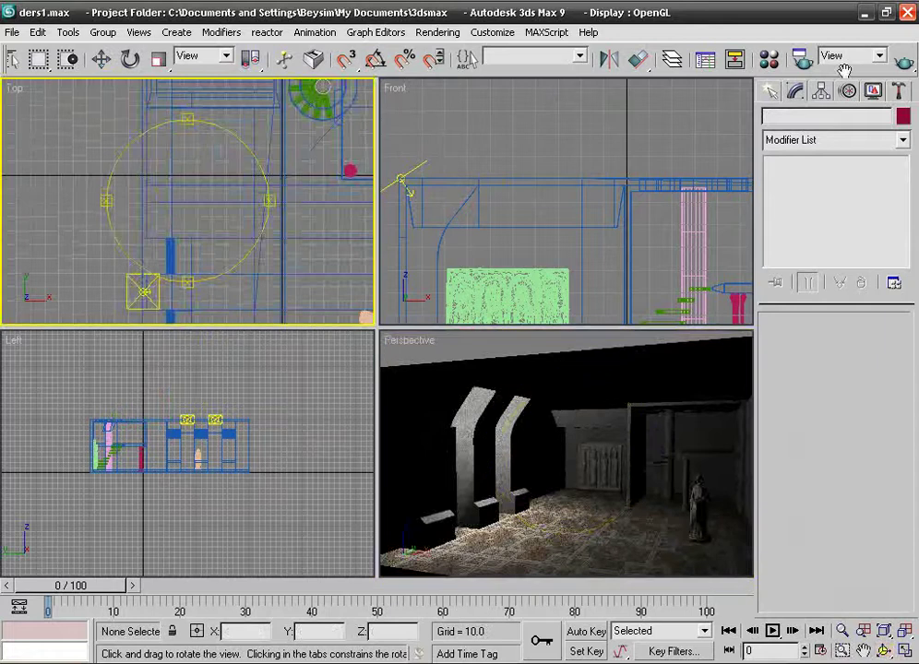
Draw a third plane light, VRayLight03, in the Top viewport.
{"action": "left_click", "coordinate": [773, 91]}
{"action": "left_click", "coordinate": [799, 205]}
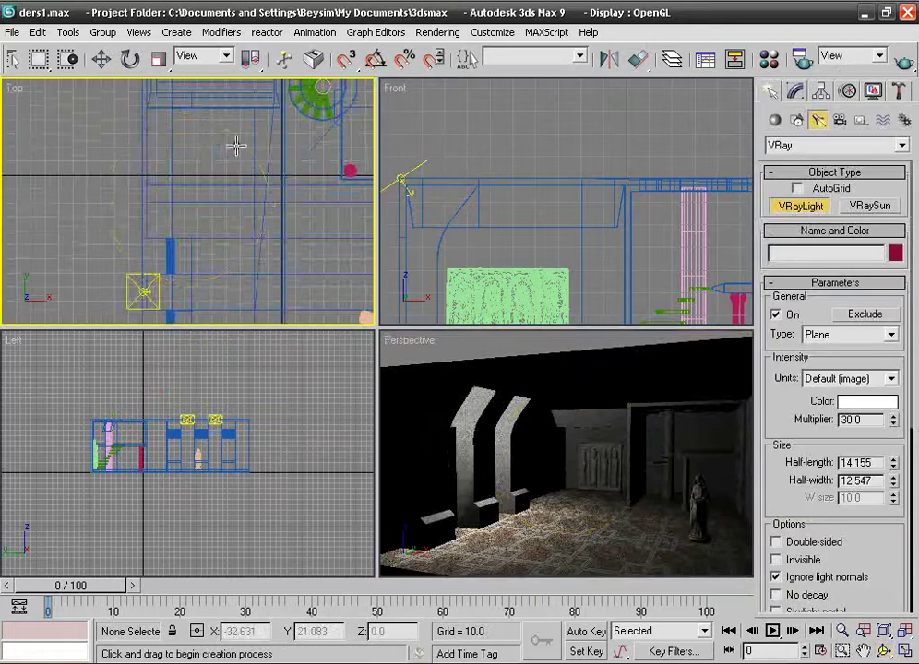
{"action": "middle_click_drag", "start_coordinate": [235, 143], "coordinate": [168, 246]}
{"action": "left_click_drag", "start_coordinate": [121, 209], "coordinate": [240, 229]}
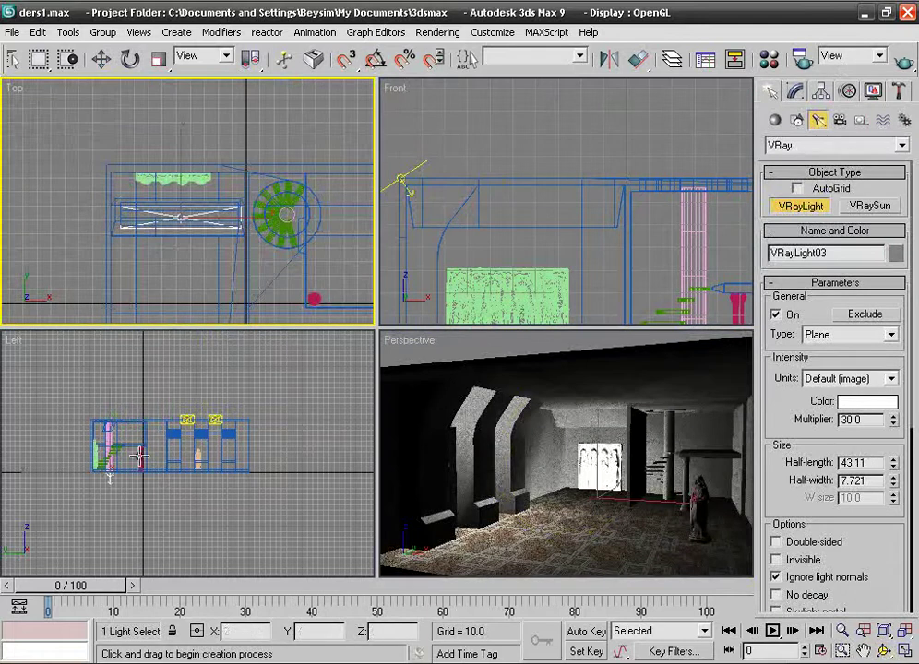
Tilt VRayLight03 in the Left viewport and move it up into position.
{"action": "left_click", "coordinate": [128, 58]}
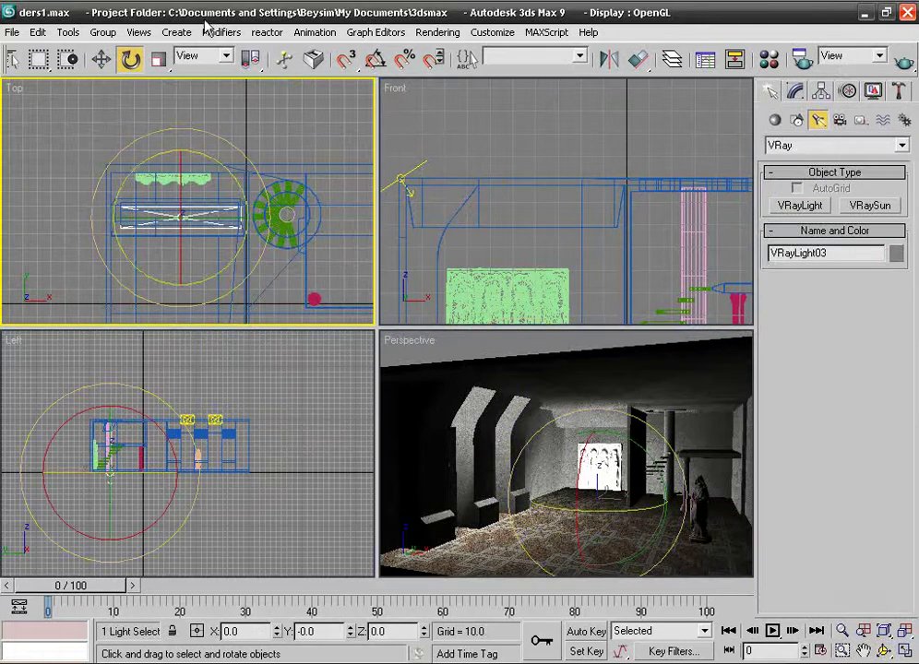
{"action": "scroll", "coordinate": [175, 425], "scroll_direction": "up", "scroll_amount": 3}
{"action": "scroll", "coordinate": [219, 400], "scroll_direction": "up", "scroll_amount": 3}
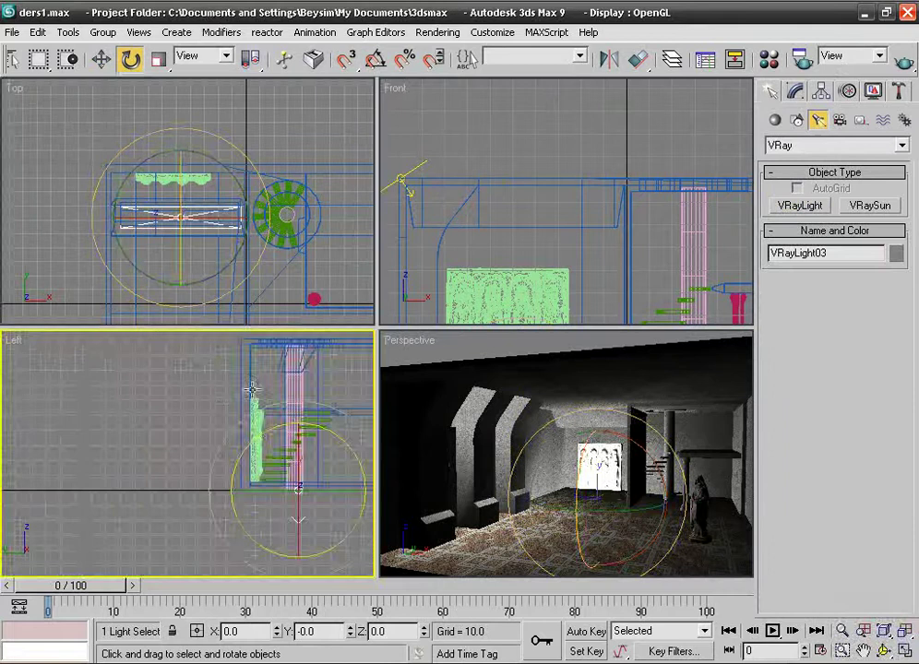
{"action": "left_click_drag", "start_coordinate": [258, 427], "coordinate": [287, 439]}
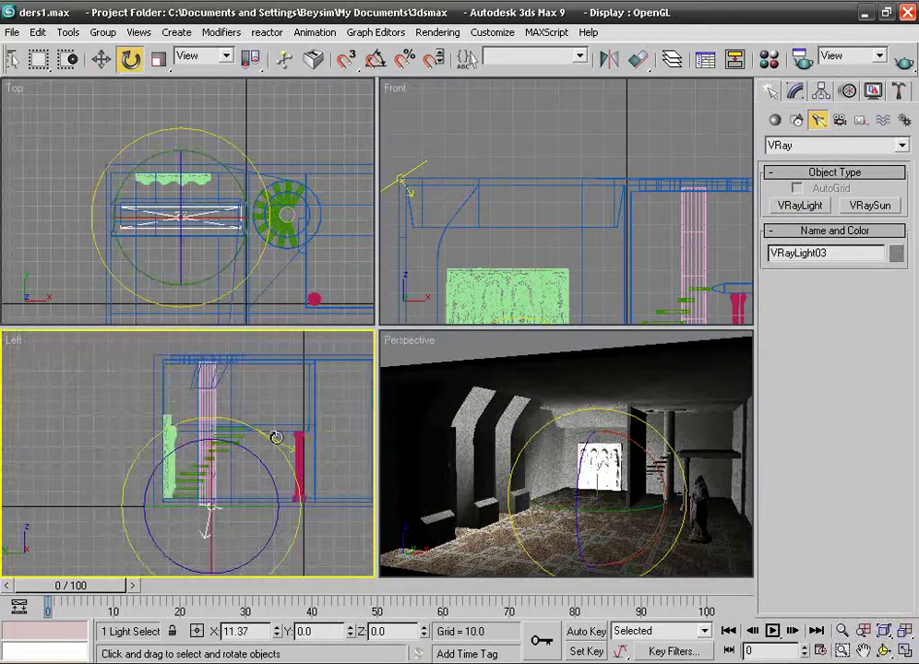
{"action": "left_click", "coordinate": [101, 59]}
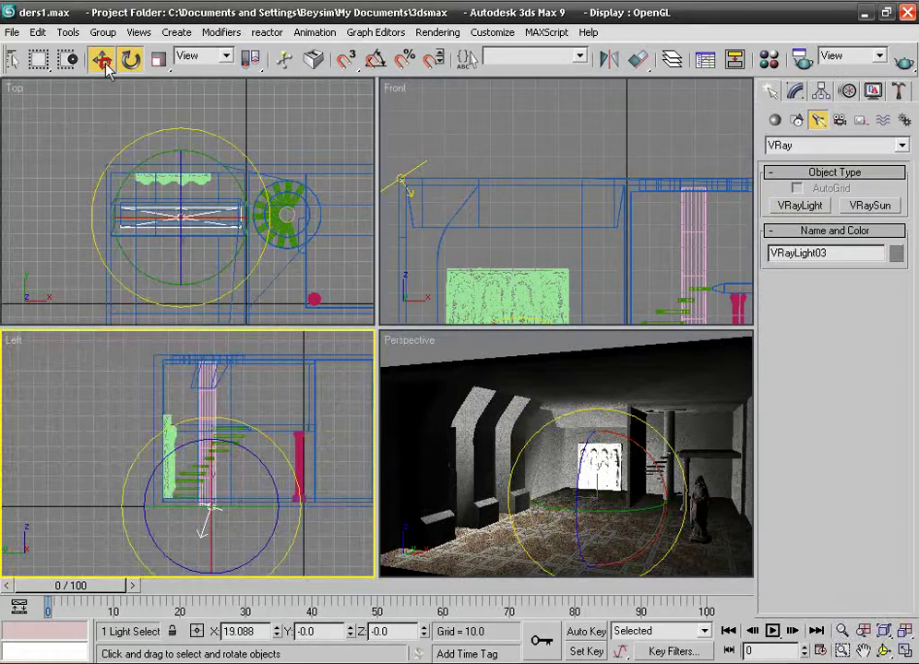
{"action": "mouse_move", "coordinate": [211, 505]}
{"action": "left_mouse_down"}
{"action": "mouse_move", "coordinate": [242, 486]}
{"action": "mouse_move", "coordinate": [250, 327]}
{"action": "left_mouse_up"}
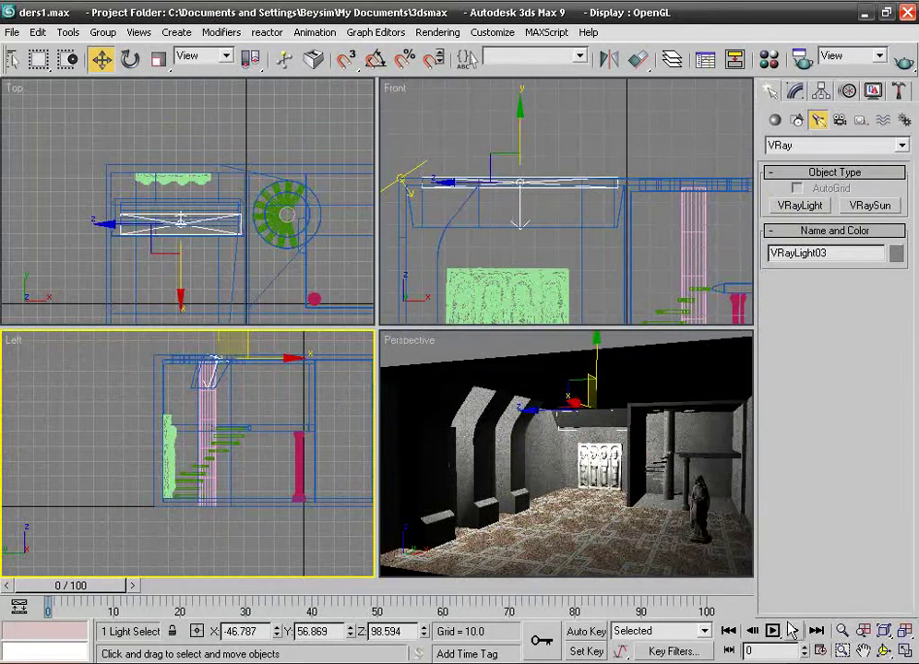
Shift VRayLight03 along Y in the Top viewport, reframing the views around the lights.
{"action": "key", "text": "ctrl+r"}
{"action": "mouse_move", "coordinate": [579, 455]}
{"action": "left_mouse_down"}
{"action": "mouse_move", "coordinate": [701, 498]}
{"action": "mouse_move", "coordinate": [744, 540]}
{"action": "mouse_move", "coordinate": [615, 447]}
{"action": "mouse_move", "coordinate": [566, 432]}
{"action": "mouse_move", "coordinate": [371, 582]}
{"action": "mouse_move", "coordinate": [436, 516]}
{"action": "left_mouse_up"}
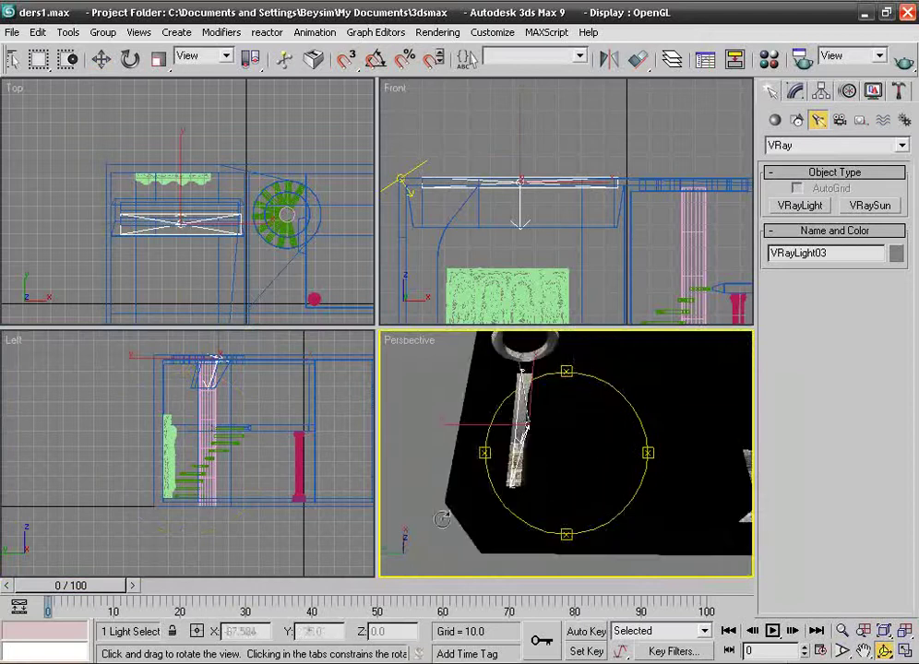
{"action": "left_click", "coordinate": [103, 61]}
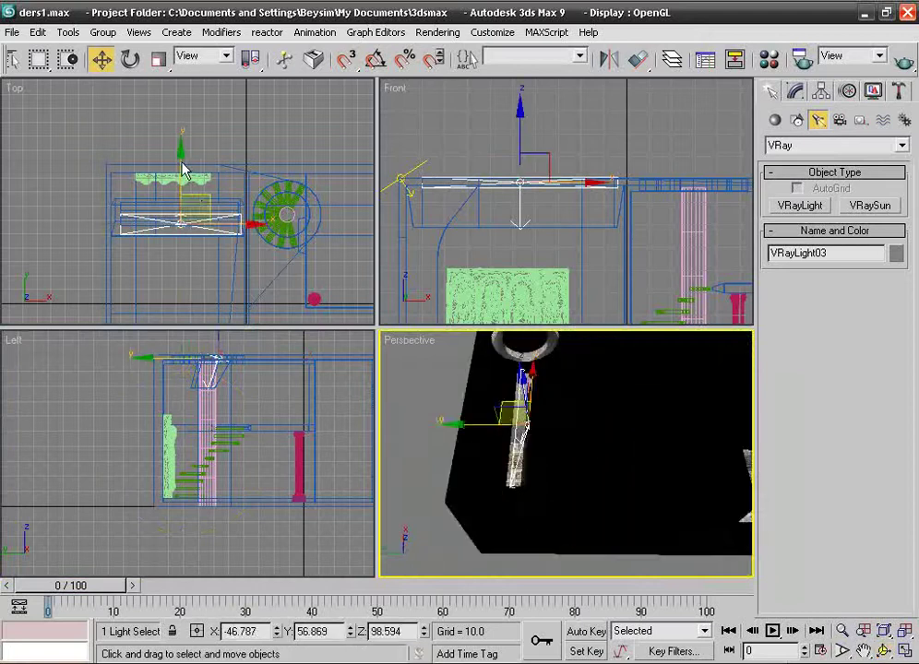
{"action": "mouse_move", "coordinate": [182, 169]}
{"action": "left_mouse_down"}
{"action": "mouse_move", "coordinate": [181, 144]}
{"action": "mouse_move", "coordinate": [188, 155]}
{"action": "left_mouse_up"}
{"action": "middle_click_drag", "start_coordinate": [638, 474], "coordinate": [479, 476]}
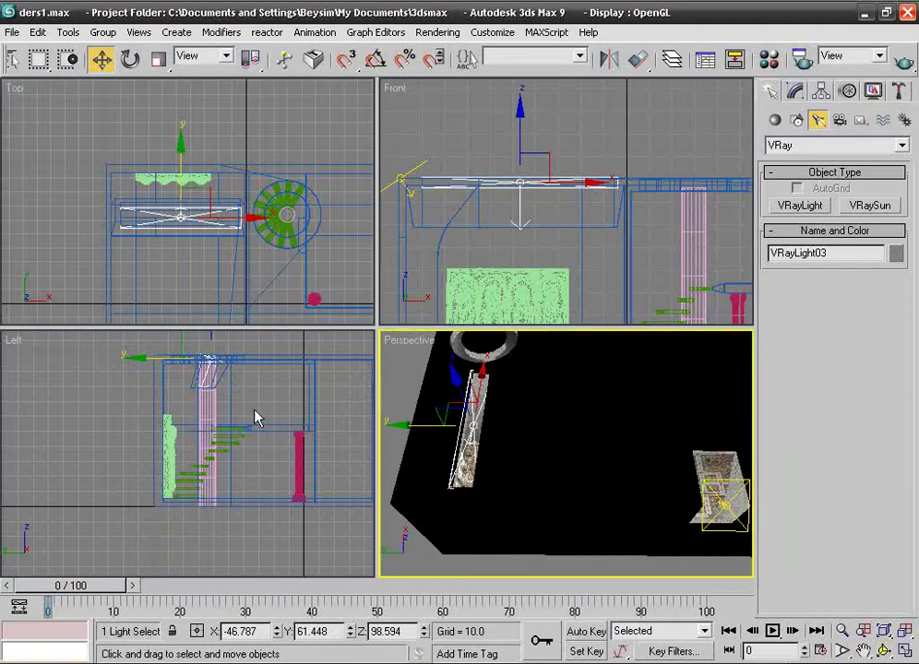
{"action": "middle_click_drag", "start_coordinate": [258, 418], "coordinate": [199, 441]}
{"action": "middle_click_drag", "start_coordinate": [226, 240], "coordinate": [131, 240]}
Draw plane light VRayLight04, raise it toward the ceiling and nudge it slightly right.
{"action": "left_click", "coordinate": [815, 209]}
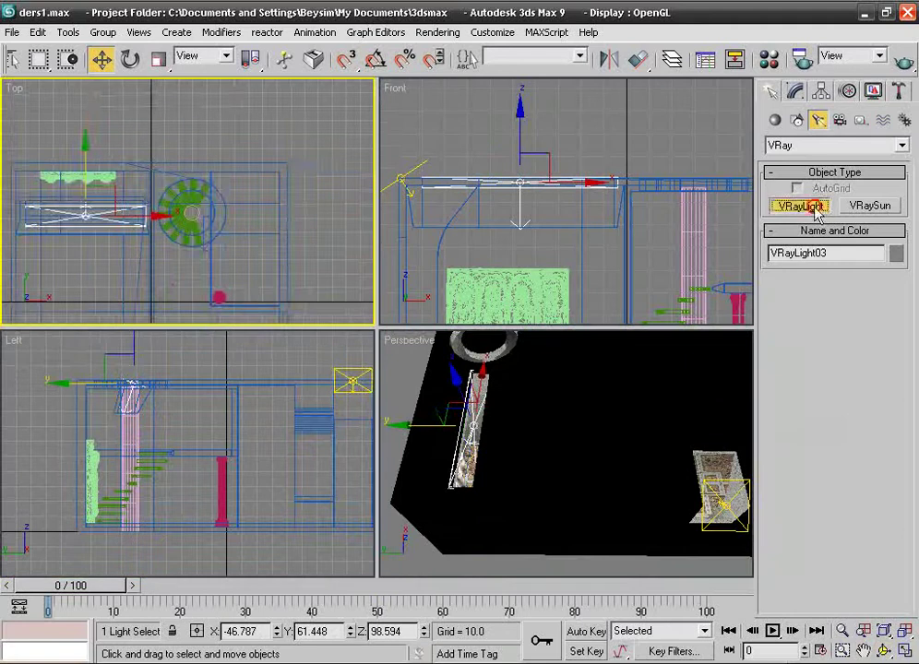
{"action": "left_click_drag", "start_coordinate": [153, 172], "coordinate": [240, 255]}
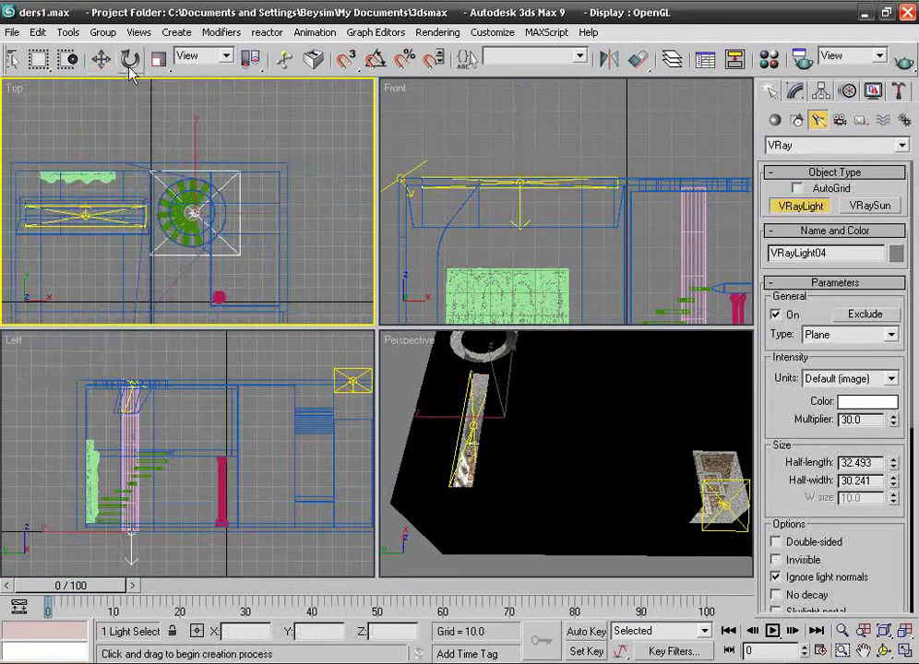
{"action": "left_click", "coordinate": [102, 59]}
{"action": "left_click", "coordinate": [149, 498]}
{"action": "left_click_drag", "start_coordinate": [137, 496], "coordinate": [150, 343]}
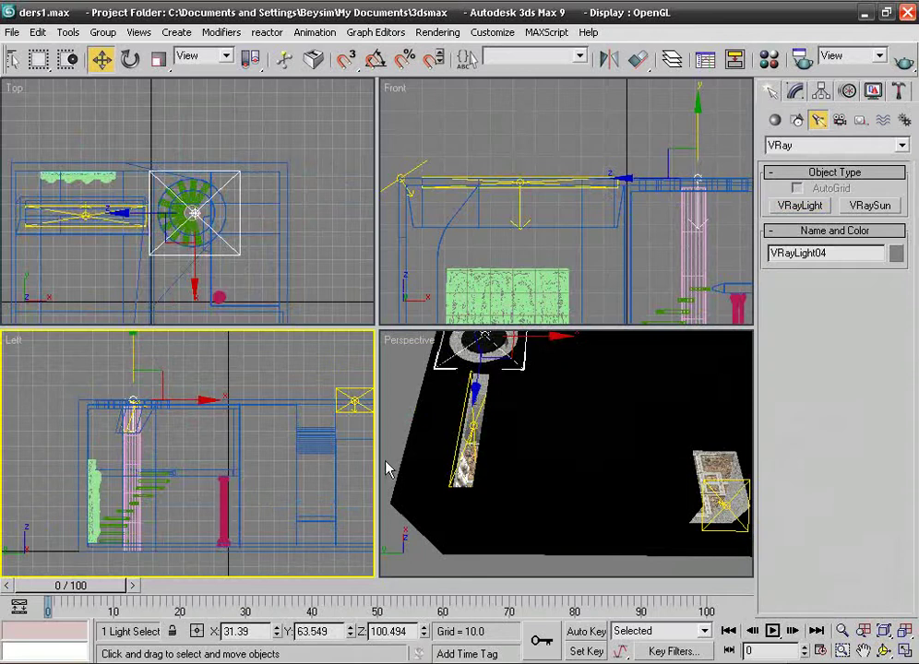
{"action": "left_click", "coordinate": [218, 217]}
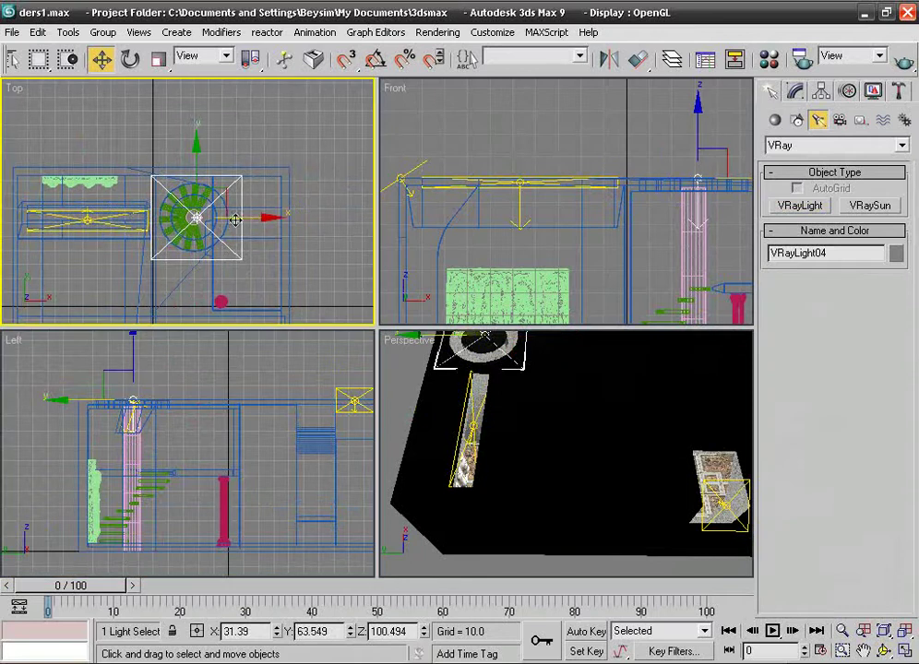
{"action": "left_click_drag", "start_coordinate": [219, 218], "coordinate": [226, 217]}
{"action": "middle_click_drag", "start_coordinate": [606, 441], "coordinate": [491, 443], "text": "alt"}
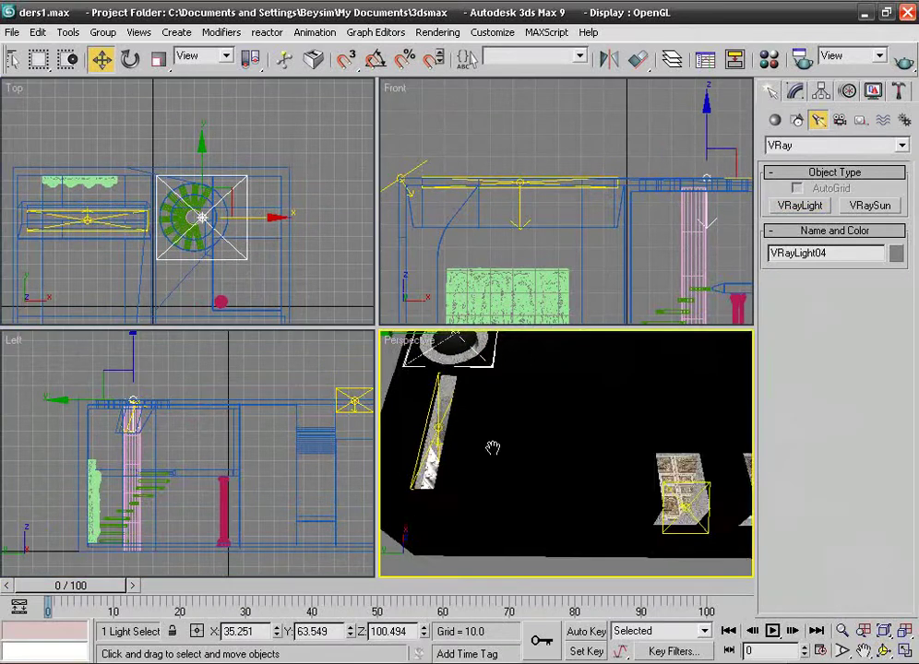
{"action": "left_click", "coordinate": [884, 651]}
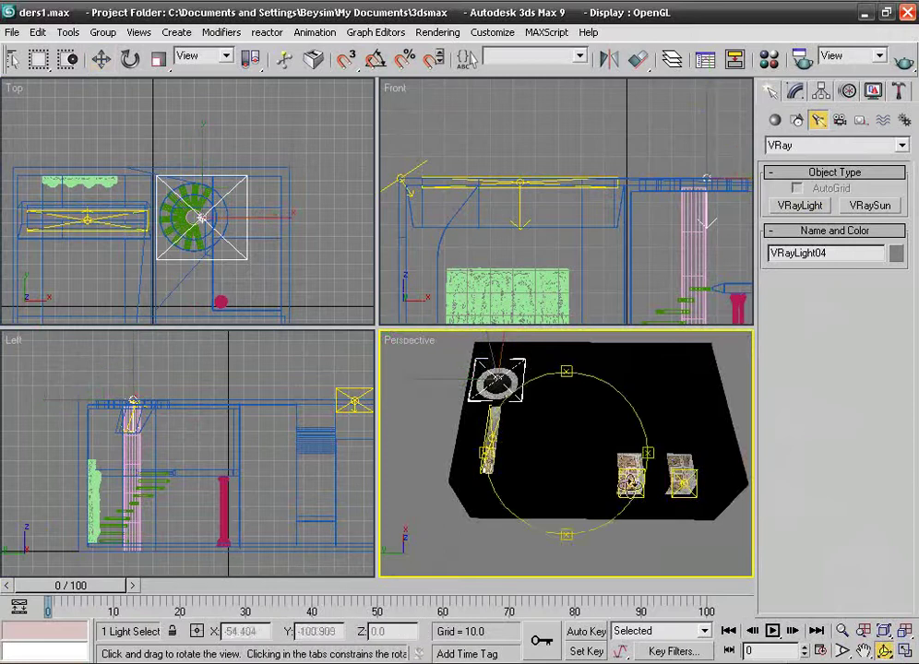
{"action": "mouse_move", "coordinate": [517, 433]}
{"action": "left_mouse_down"}
{"action": "mouse_move", "coordinate": [447, 362]}
{"action": "mouse_move", "coordinate": [586, 472]}
{"action": "mouse_move", "coordinate": [597, 412]}
{"action": "mouse_move", "coordinate": [580, 425]}
{"action": "mouse_move", "coordinate": [519, 409]}
{"action": "left_mouse_up"}
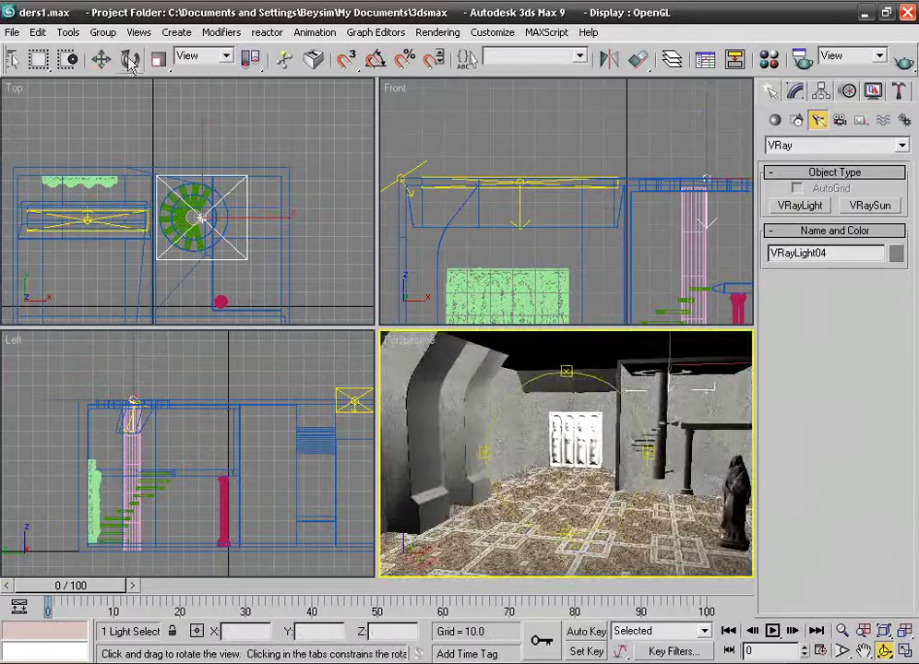
Set VRayLight04's light colour to a pale blue.
{"action": "left_click", "coordinate": [791, 92]}
{"action": "scroll", "coordinate": [775, 427], "scroll_direction": "down", "scroll_amount": 3}
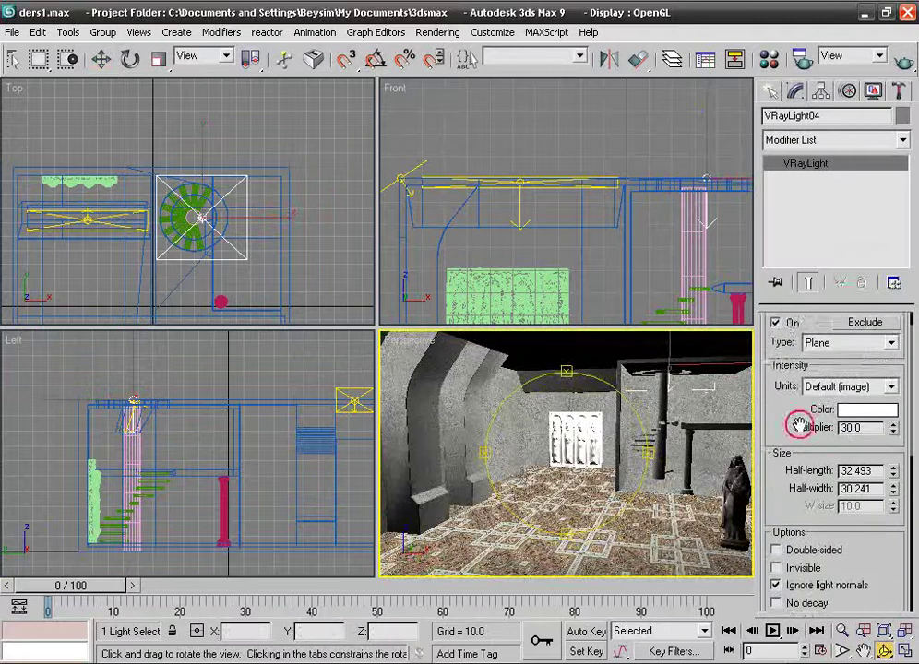
{"action": "left_click", "coordinate": [889, 402]}
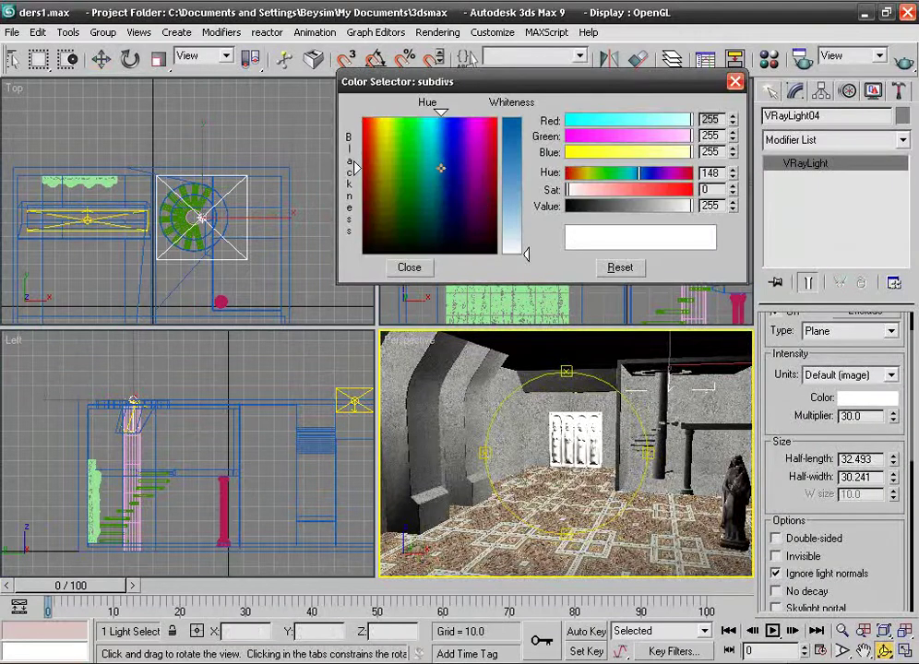
{"action": "left_click_drag", "start_coordinate": [521, 130], "coordinate": [523, 183]}
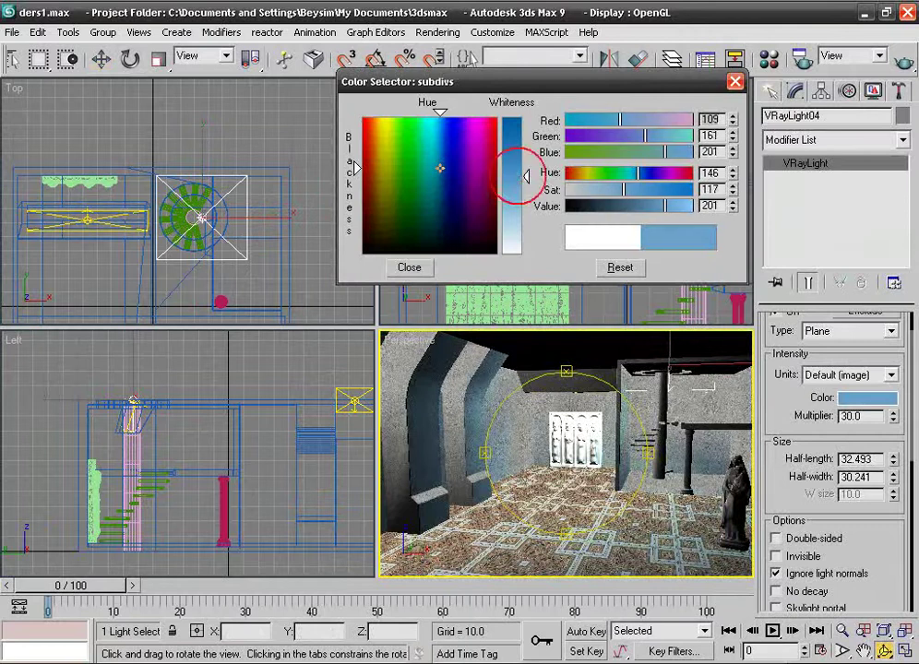
{"action": "left_click", "coordinate": [409, 266]}
Select VRayLight03 and set its colour to warm beige (221, 200, 144).
{"action": "left_click", "coordinate": [98, 59]}
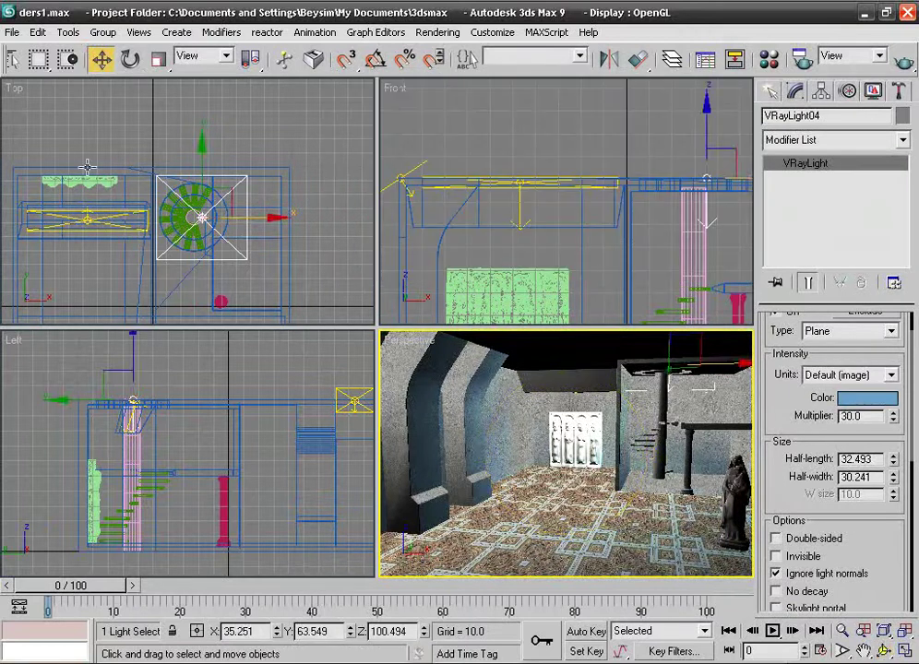
{"action": "left_click", "coordinate": [92, 212]}
{"action": "left_click", "coordinate": [89, 220]}
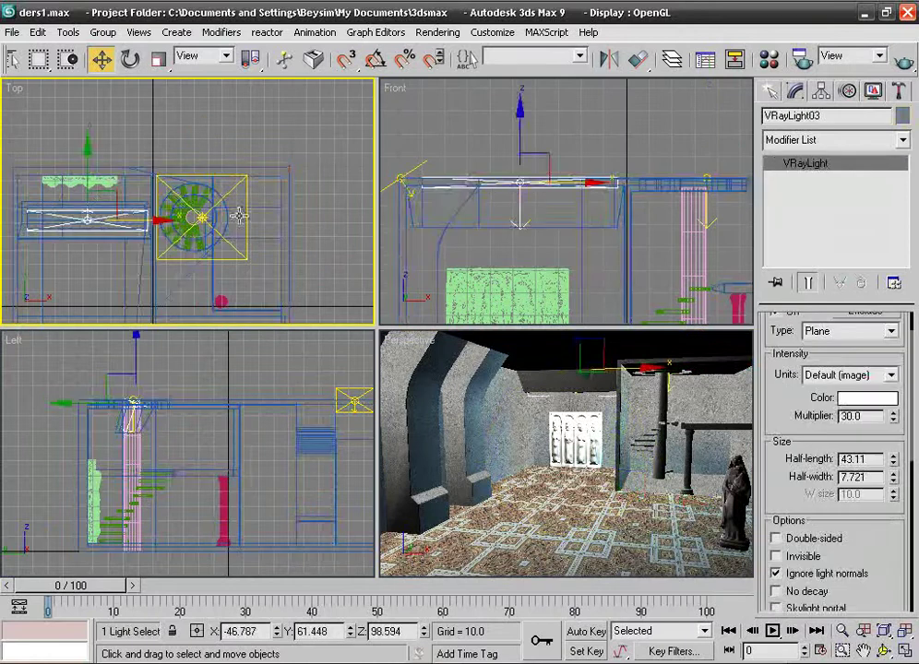
{"action": "left_click", "coordinate": [867, 398]}
{"action": "left_click", "coordinate": [378, 160]}
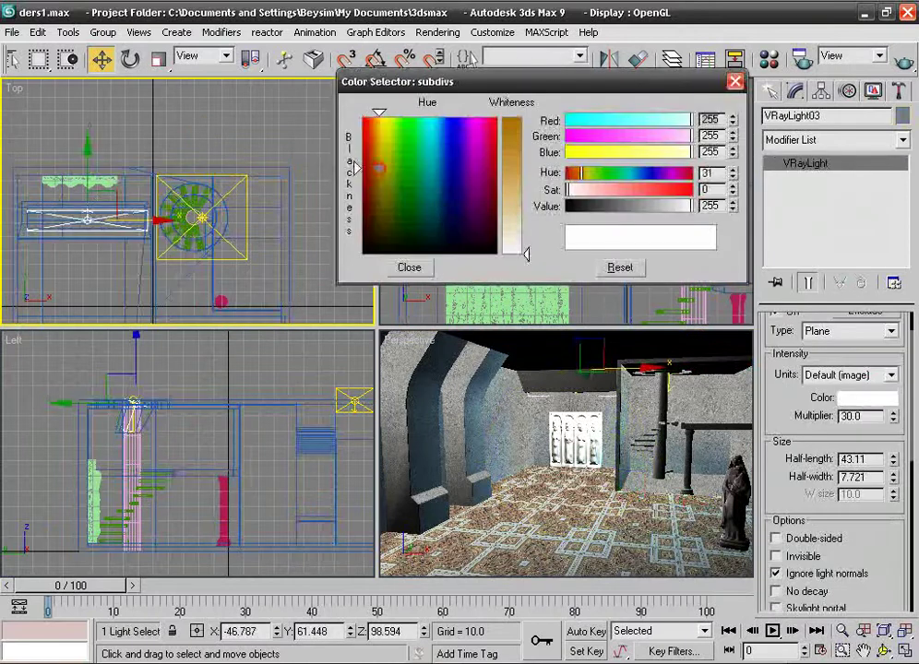
{"action": "left_click_drag", "start_coordinate": [525, 210], "coordinate": [519, 211]}
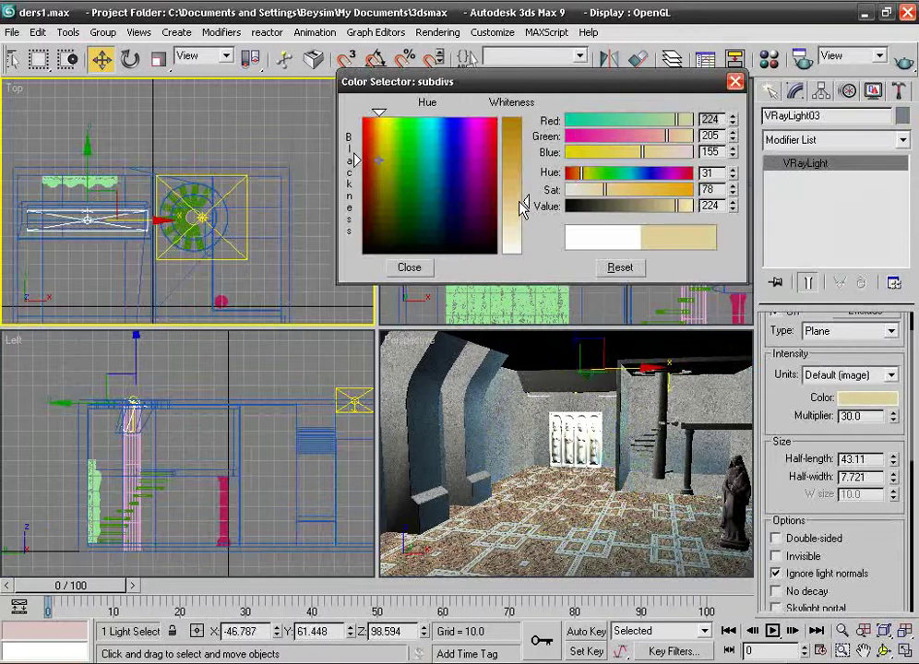
{"action": "left_click", "coordinate": [409, 267]}
{"action": "mouse_move", "coordinate": [328, 212]}
{"action": "middle_mouse_down"}
{"action": "mouse_move", "coordinate": [148, 228]}
{"action": "mouse_move", "coordinate": [130, 146]}
{"action": "middle_mouse_up"}
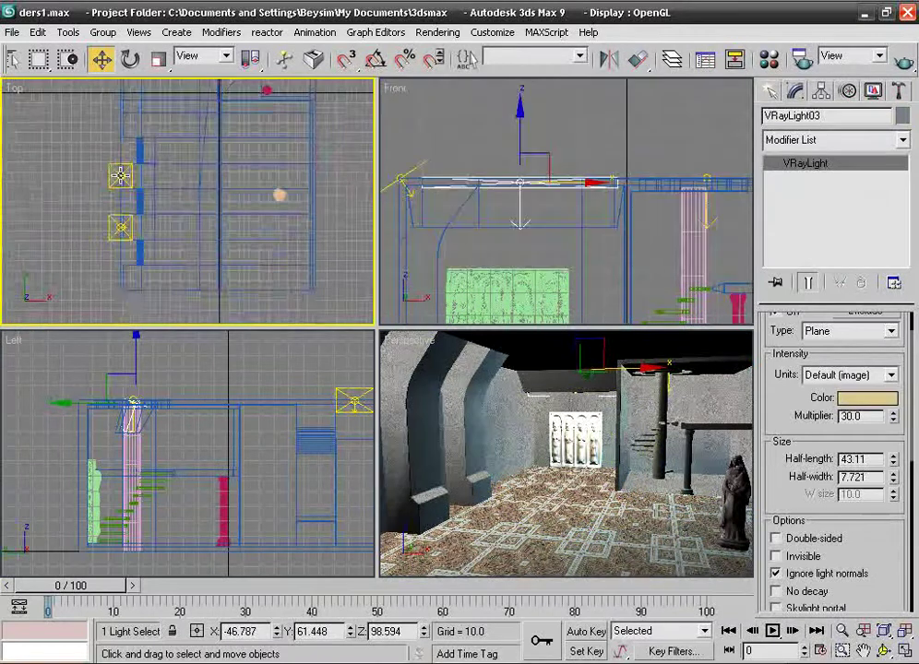
Select VRayLight02 and give it the warm beige light colour.
{"action": "left_click", "coordinate": [295, 236]}
{"action": "left_click", "coordinate": [106, 180]}
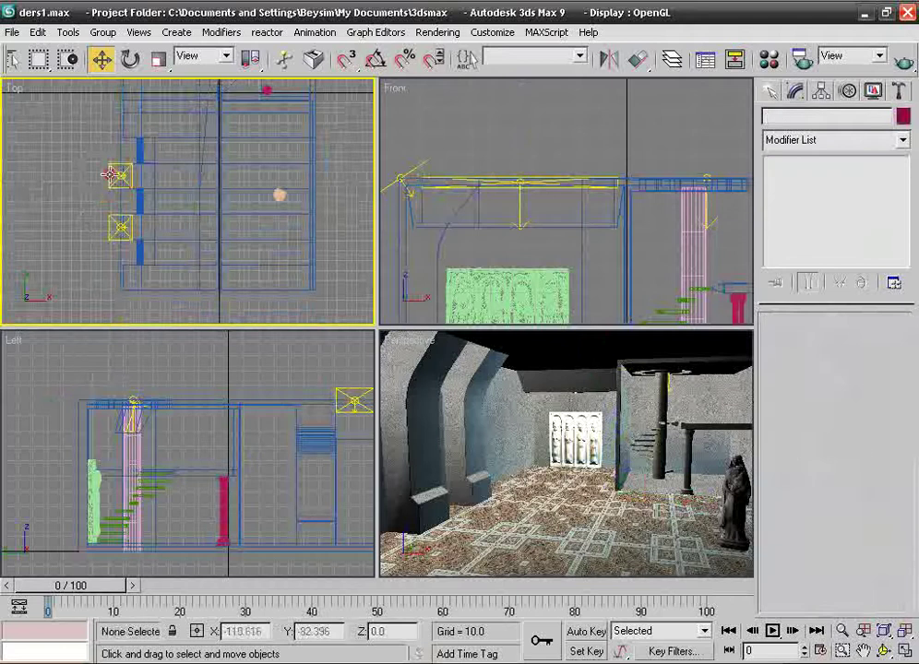
{"action": "left_click", "coordinate": [118, 175]}
{"action": "left_click", "coordinate": [867, 396]}
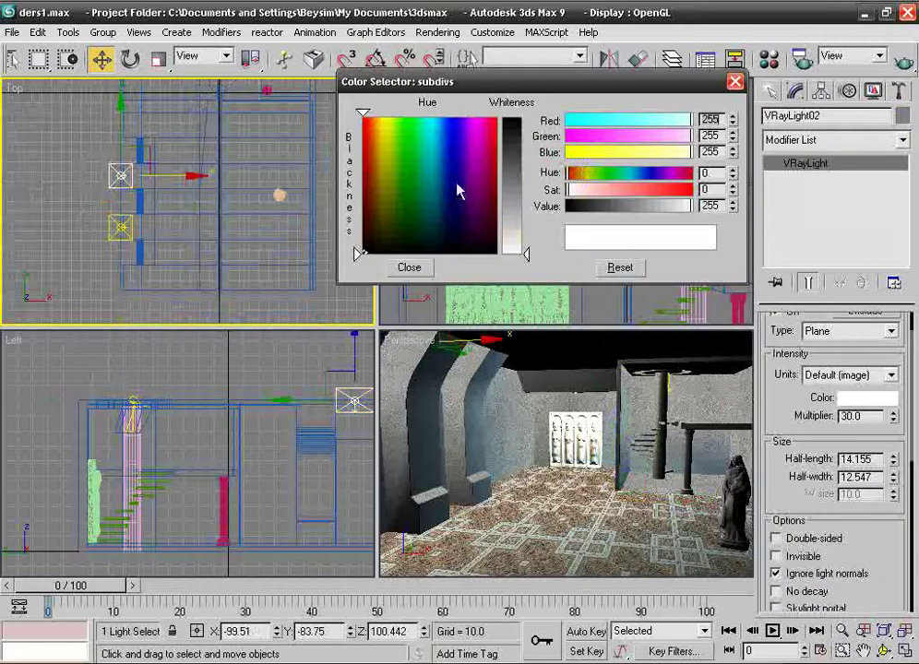
{"action": "left_click", "coordinate": [380, 176]}
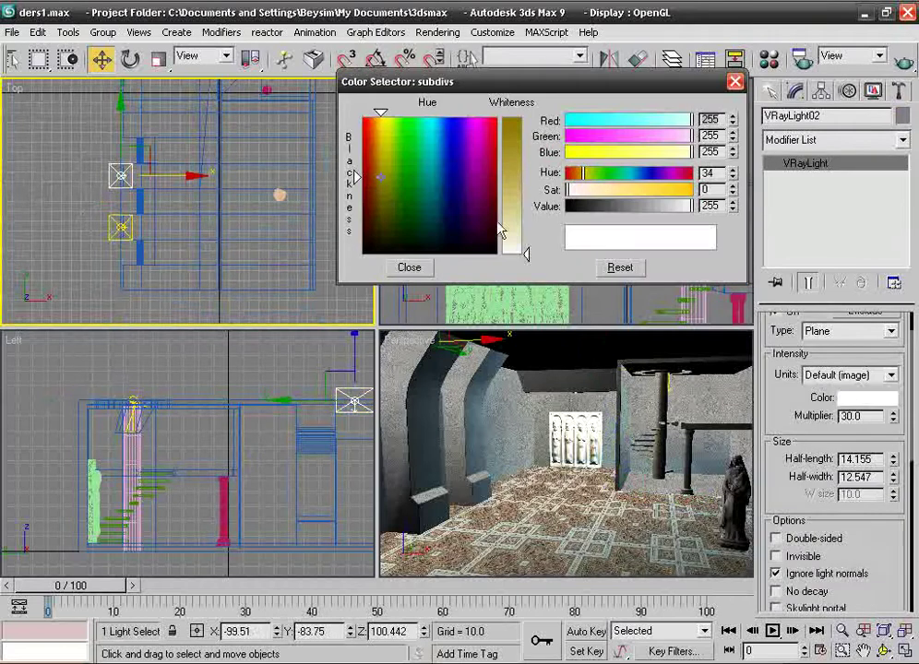
{"action": "left_click_drag", "start_coordinate": [526, 253], "coordinate": [526, 238]}
{"action": "left_click", "coordinate": [409, 267]}
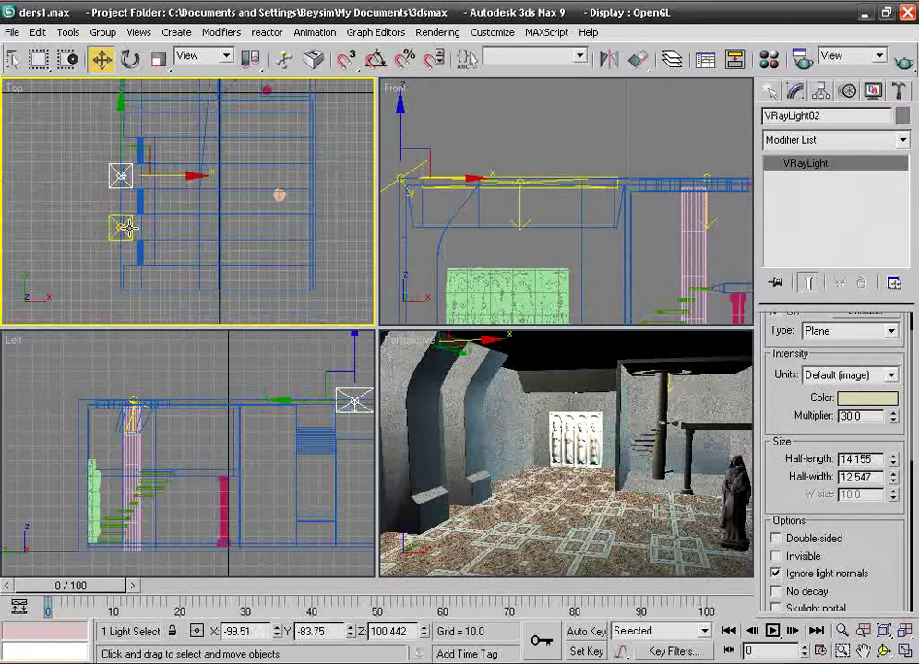
Select the upper beige light and Shift-drag it to start a duplicate.
{"action": "left_click", "coordinate": [99, 177]}
{"action": "left_click", "coordinate": [107, 222]}
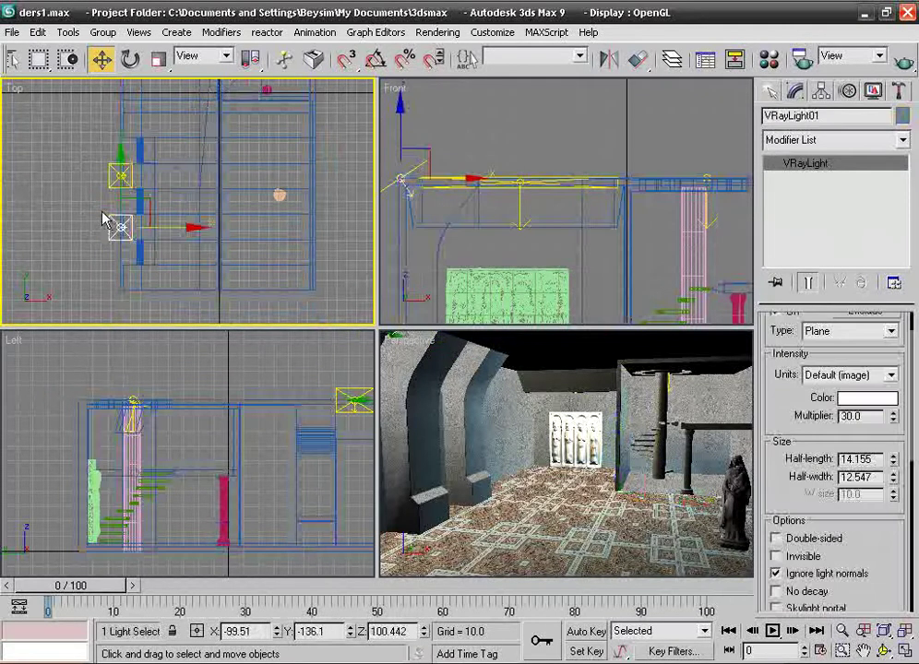
{"action": "left_click", "coordinate": [103, 198]}
{"action": "left_click", "coordinate": [116, 174]}
{"action": "left_click", "coordinate": [109, 173]}
{"action": "left_click_drag", "start_coordinate": [109, 173], "coordinate": [131, 179], "text": "shift"}
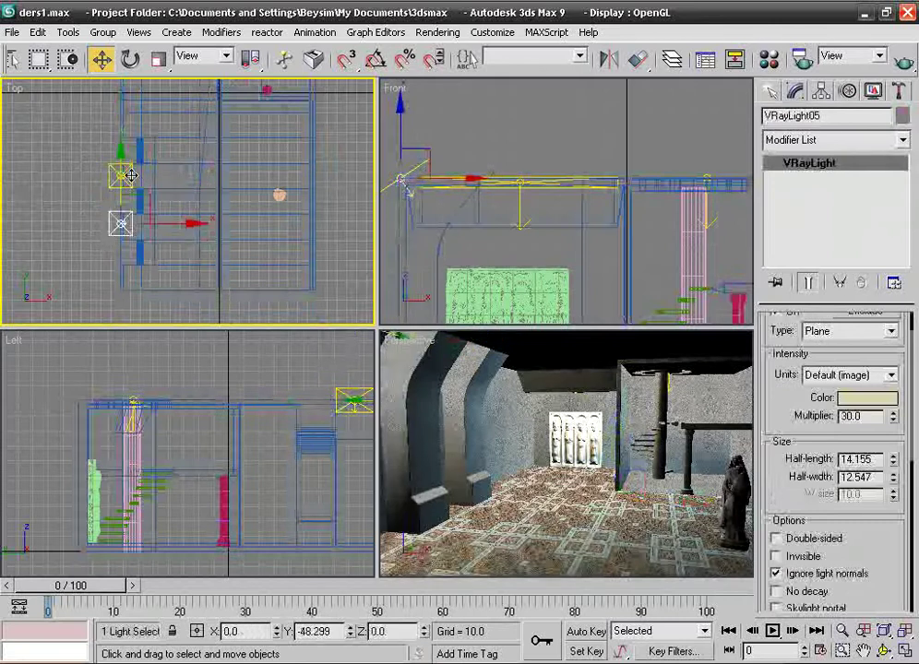
Drop the duplicate as an independent copy, VRayLight05, at Y -135.69, Z 100.442.
{"action": "left_click_drag", "start_coordinate": [130, 179], "coordinate": [203, 238], "text": "shift"}
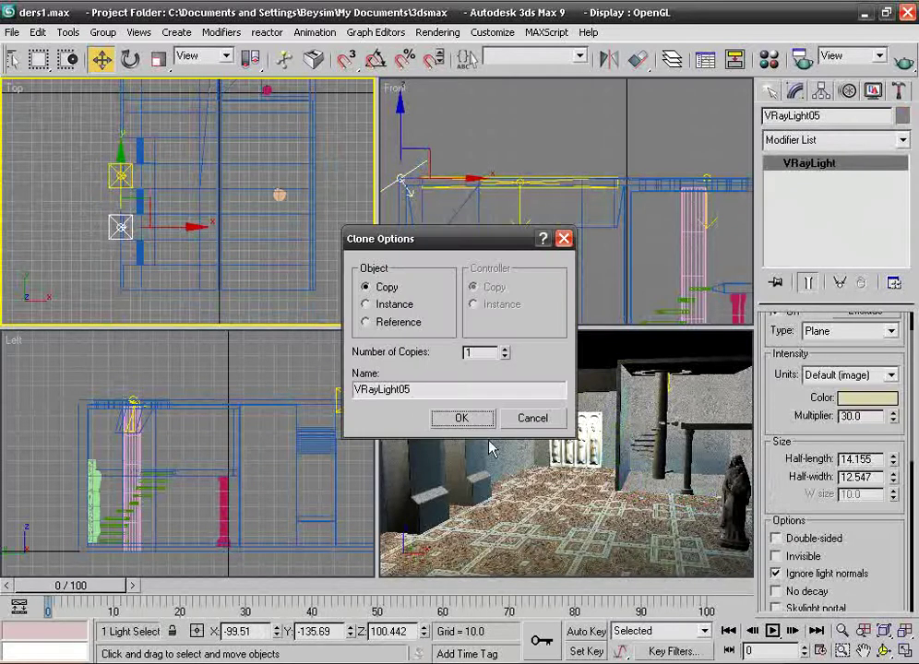
{"action": "left_click", "coordinate": [468, 419]}
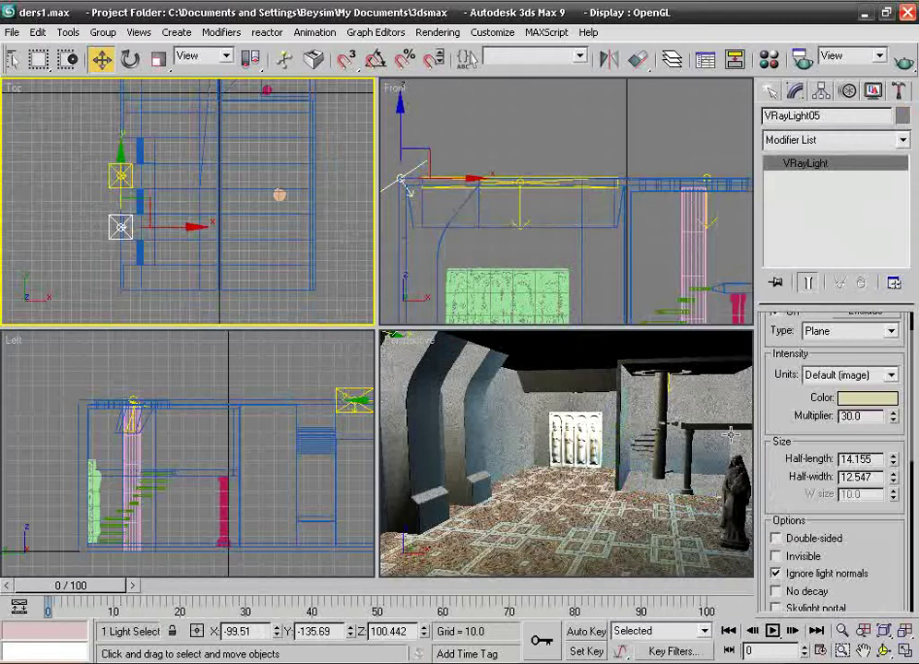
{"action": "mouse_move", "coordinate": [553, 415]}
{"action": "middle_mouse_down"}
{"action": "mouse_move", "coordinate": [590, 420]}
{"action": "mouse_move", "coordinate": [577, 414]}
{"action": "middle_mouse_up"}
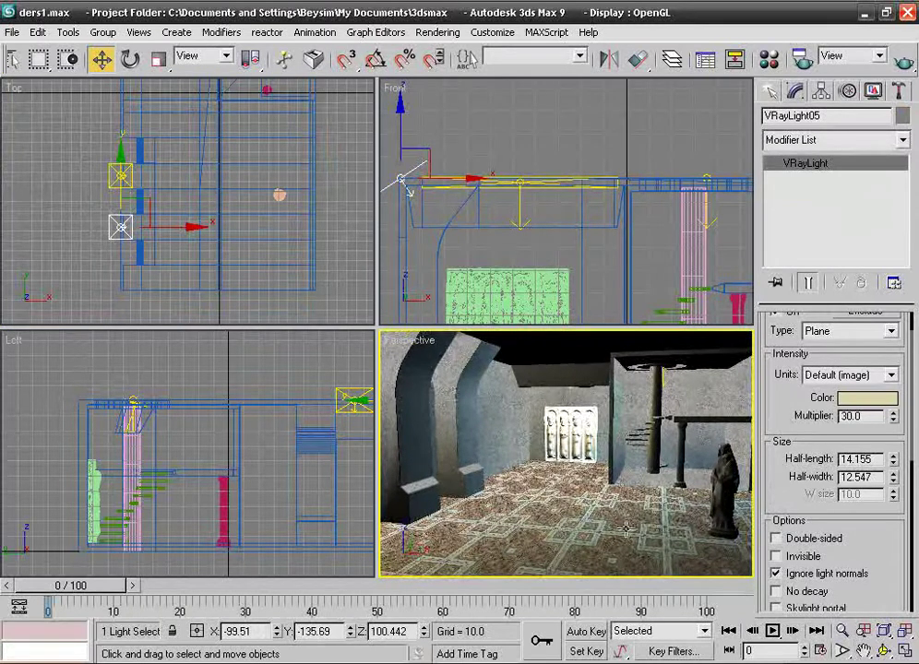
{"action": "mouse_move", "coordinate": [413, 366]}
{"action": "middle_mouse_down", "text": "alt"}
{"action": "mouse_move", "coordinate": [528, 466]}
{"action": "mouse_move", "coordinate": [524, 477]}
{"action": "middle_mouse_up", "text": "alt"}
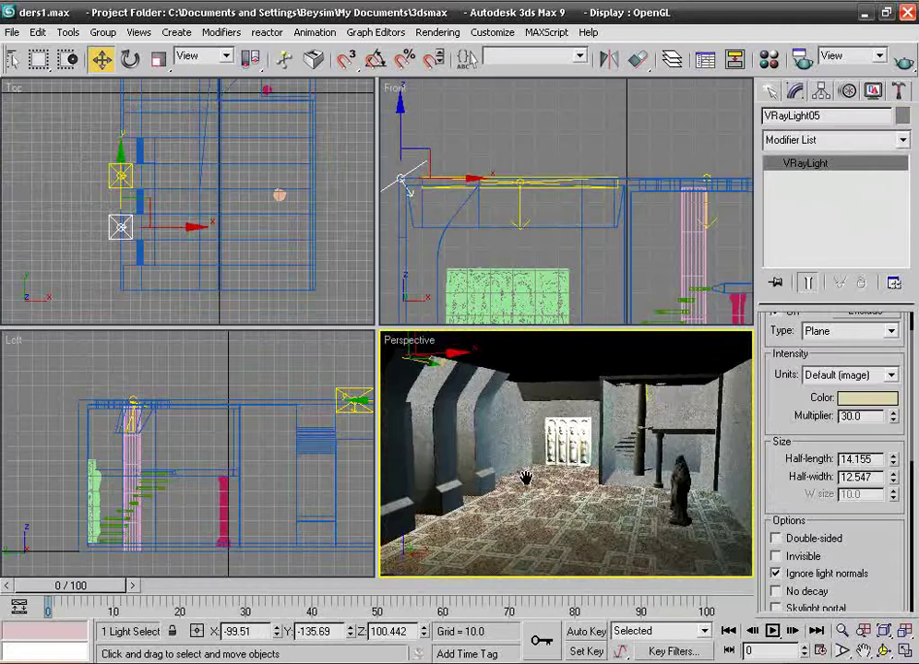
In V-Ray render settings, turn on global illumination, keeping the default GI engines.
{"action": "left_click", "coordinate": [449, 39]}
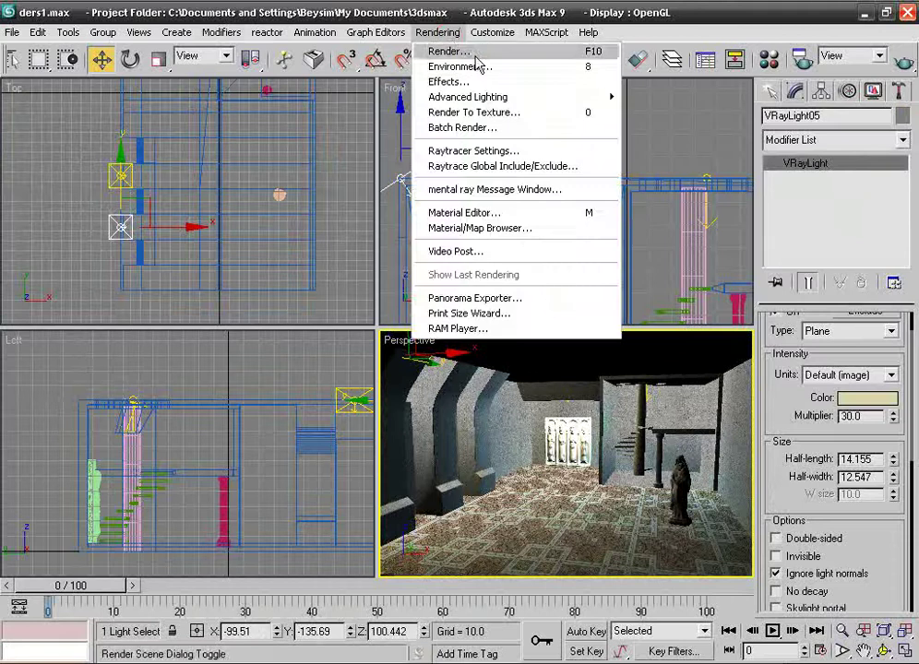
{"action": "left_click", "coordinate": [441, 50]}
{"action": "left_click", "coordinate": [427, 69]}
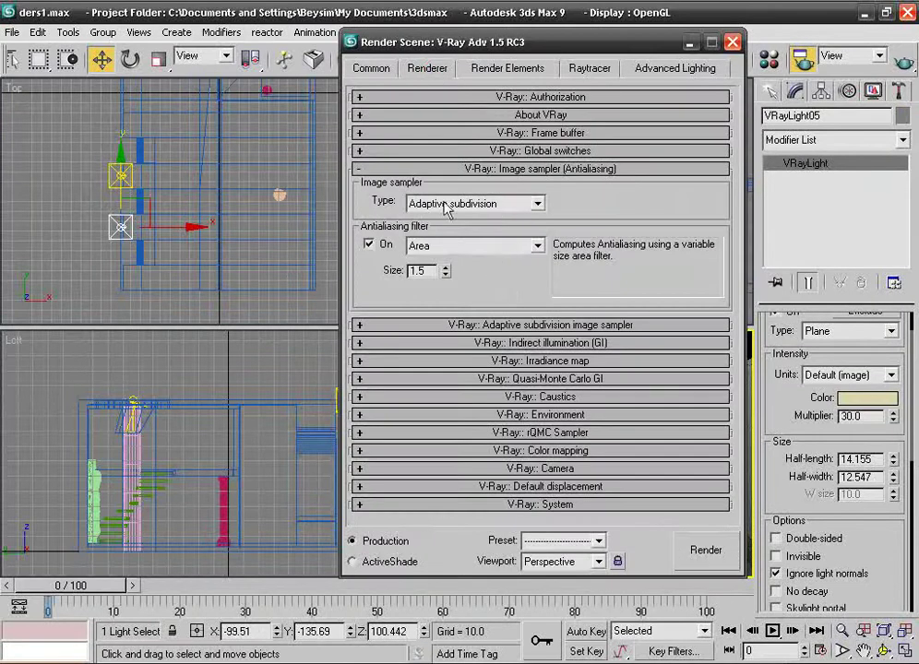
{"action": "left_click", "coordinate": [468, 324]}
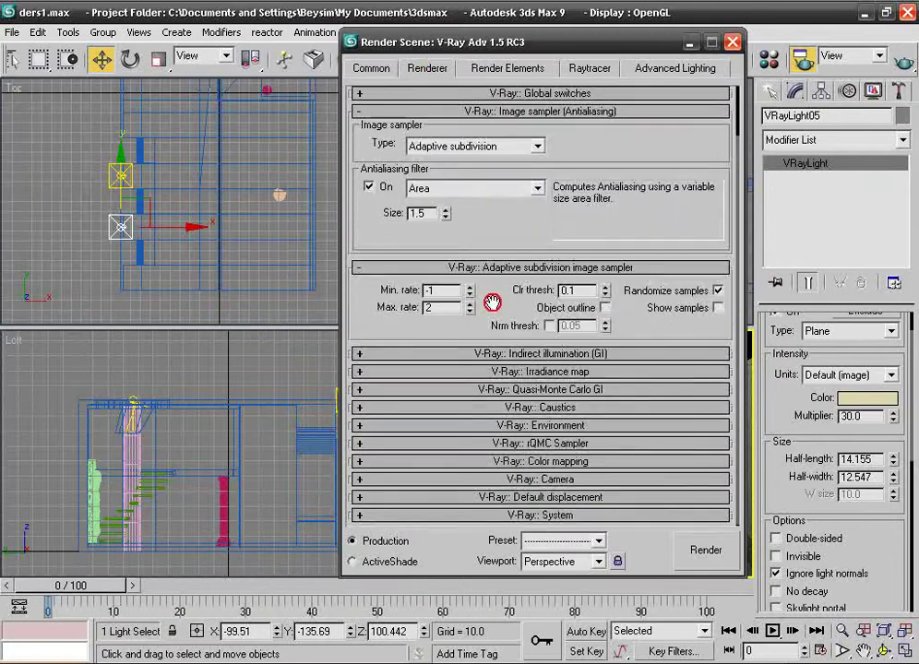
{"action": "left_click", "coordinate": [478, 411]}
{"action": "mouse_move", "coordinate": [483, 398]}
{"action": "left_mouse_down"}
{"action": "mouse_move", "coordinate": [483, 312]}
{"action": "mouse_move", "coordinate": [521, 288]}
{"action": "left_mouse_up"}
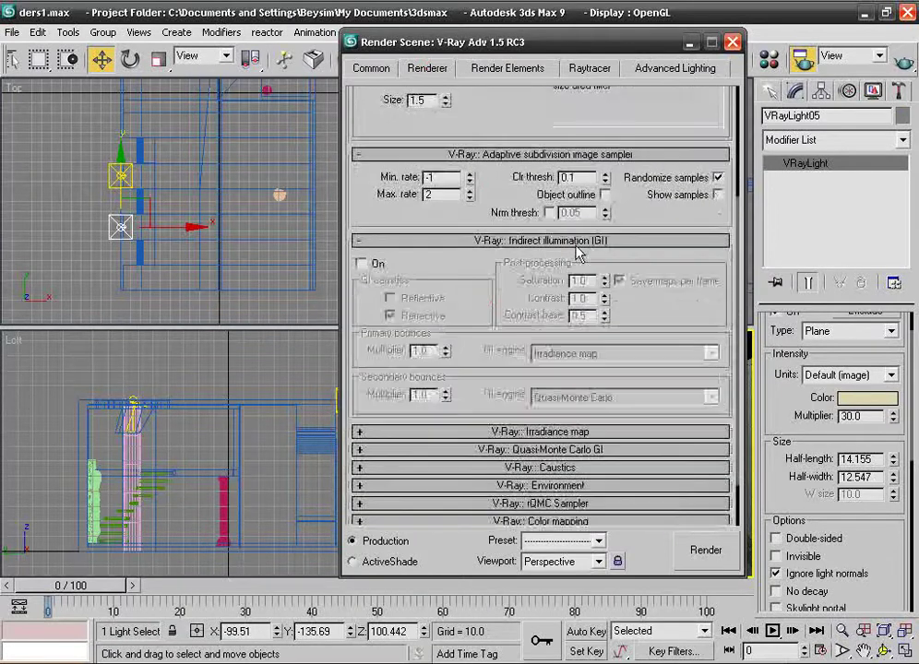
{"action": "left_click", "coordinate": [362, 263]}
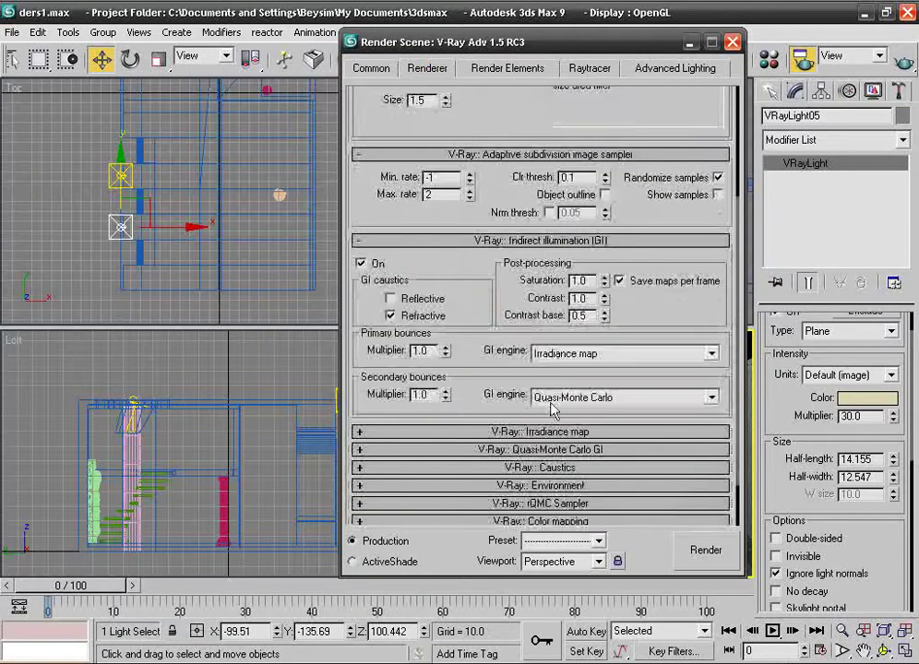
{"action": "left_click", "coordinate": [619, 359]}
{"action": "left_click", "coordinate": [619, 362]}
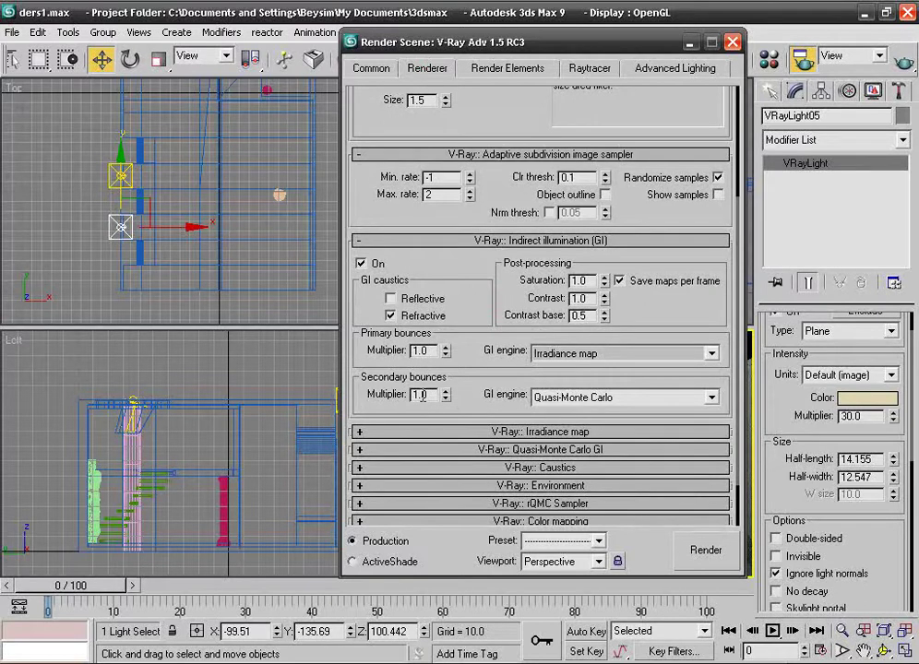
Lower the secondary bounces multiplier from 1.0 to 0.6.
{"action": "left_click", "coordinate": [446, 399]}
{"action": "left_click", "coordinate": [446, 398]}
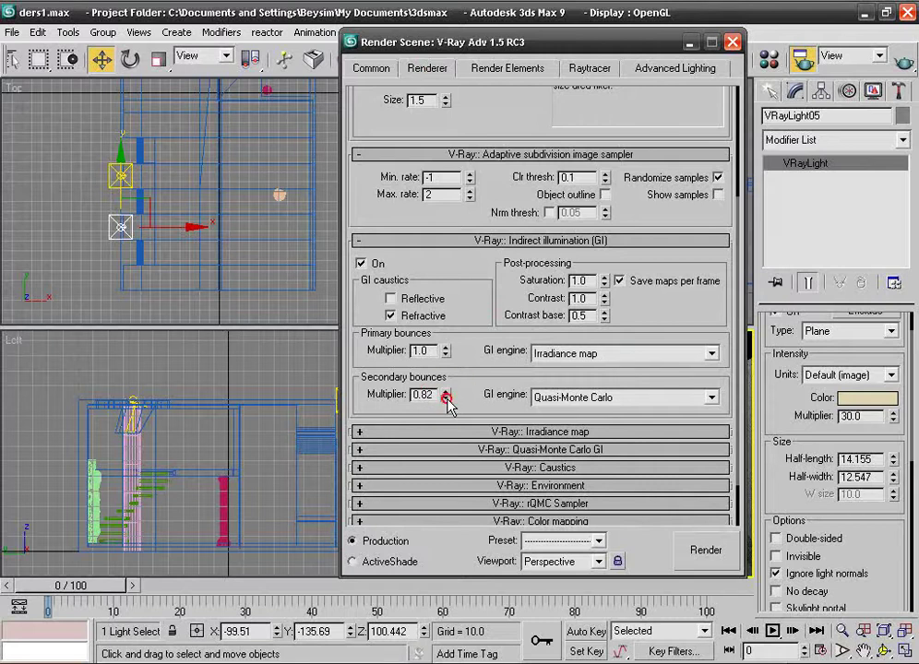
{"action": "left_click", "coordinate": [445, 399]}
{"action": "left_click", "coordinate": [446, 399]}
{"action": "left_click", "coordinate": [446, 399]}
{"action": "left_click", "coordinate": [446, 398]}
{"action": "left_click", "coordinate": [446, 399]}
{"action": "scroll", "coordinate": [508, 338], "scroll_direction": "down", "scroll_amount": 2}
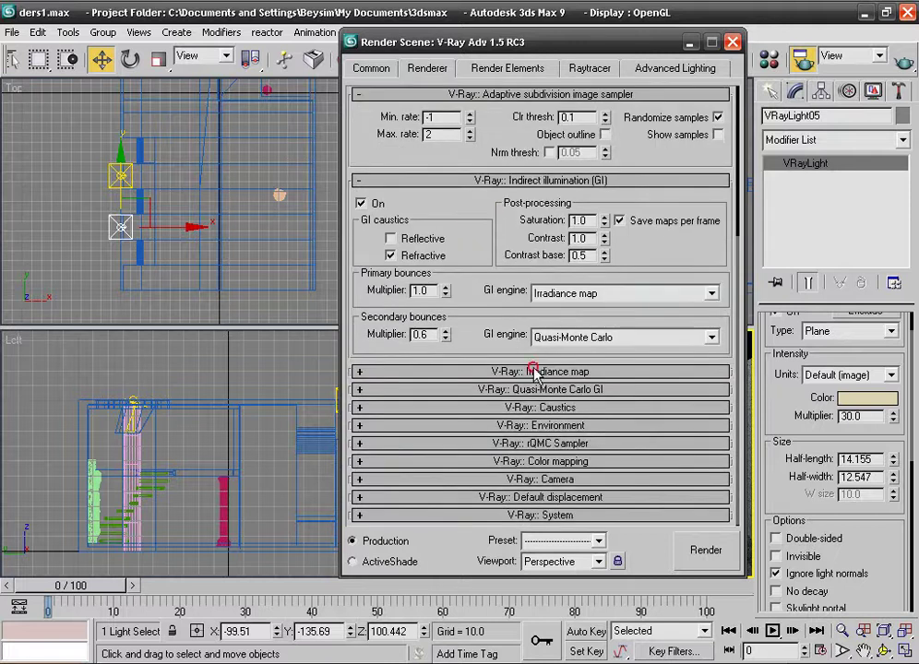
Set the V-Ray irradiance map Current preset to Low.
{"action": "left_click", "coordinate": [534, 371]}
{"action": "left_click", "coordinate": [694, 172]}
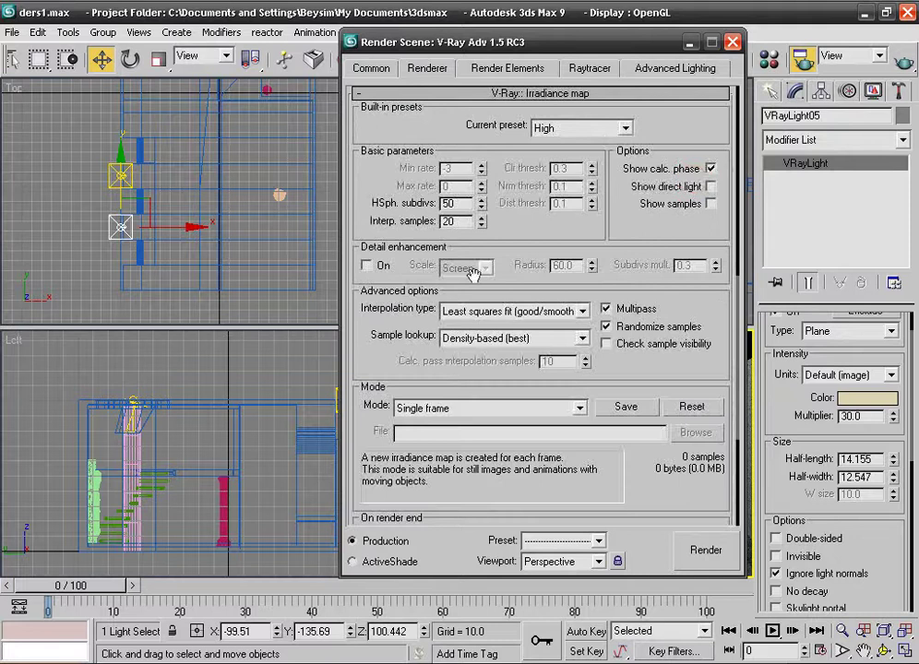
{"action": "left_click", "coordinate": [600, 129]}
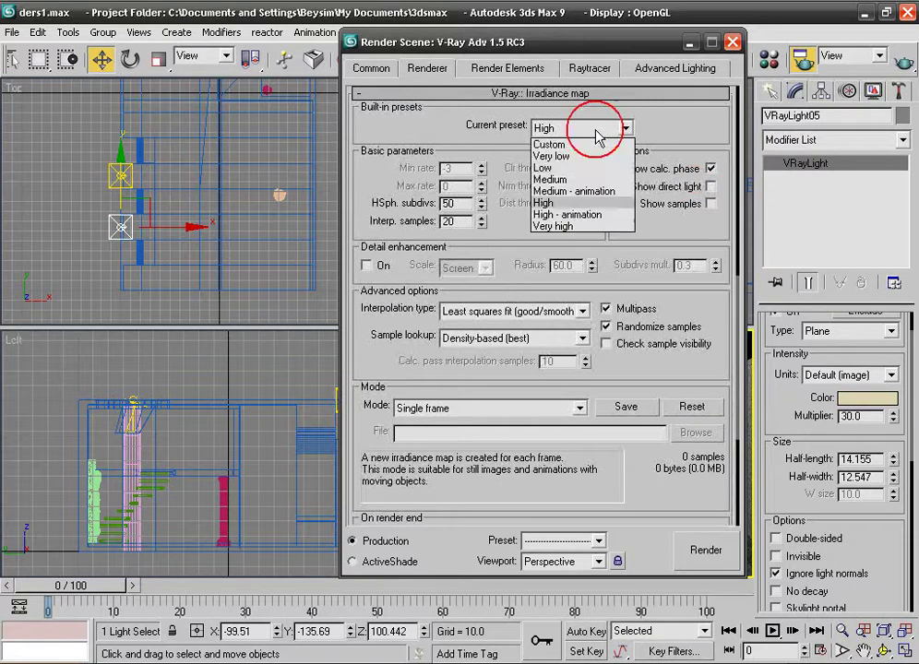
{"action": "left_click", "coordinate": [592, 168]}
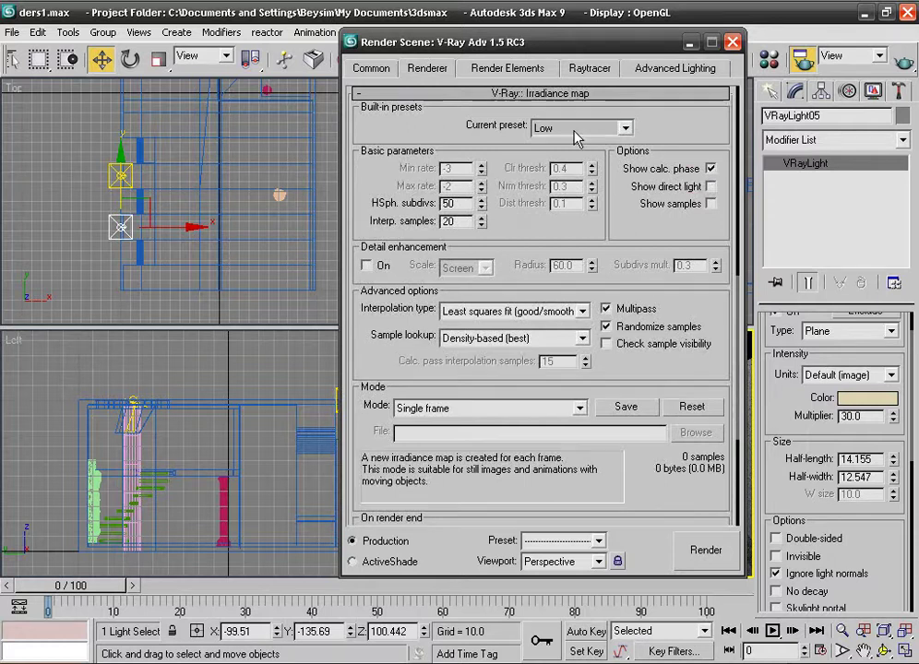
{"action": "scroll", "coordinate": [636, 470], "scroll_direction": "down", "scroll_amount": 5}
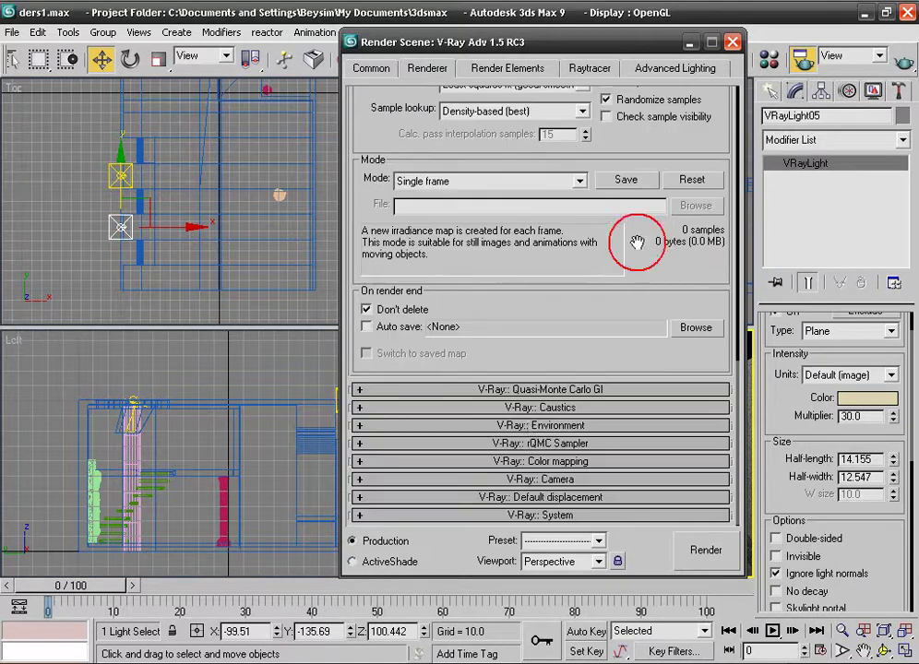
Expand Quasi-Monte Carlo GI and Environment, leaving the GI skylight override off.
{"action": "left_click", "coordinate": [551, 392]}
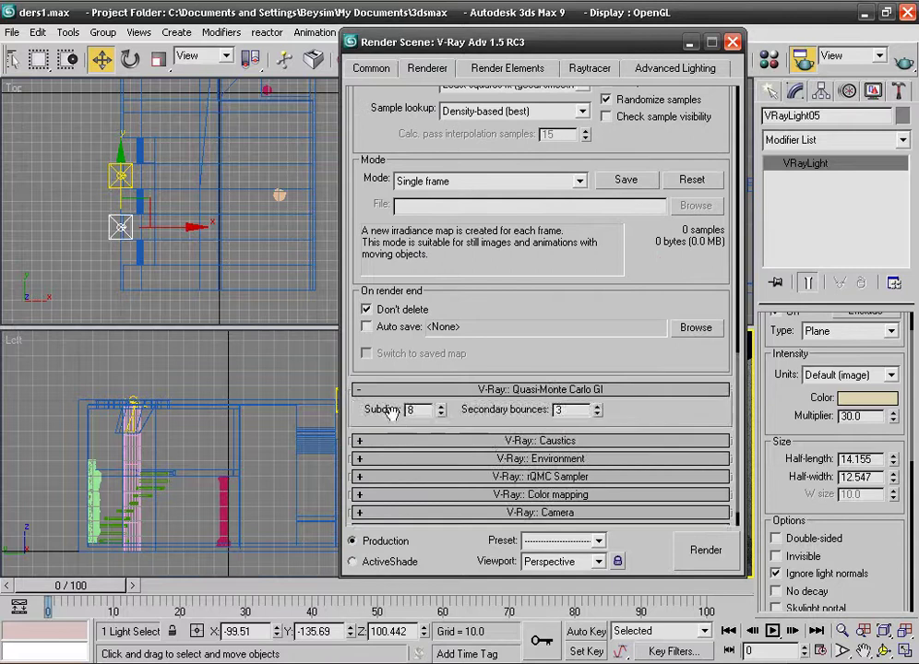
{"action": "left_click_drag", "start_coordinate": [578, 222], "coordinate": [578, 188]}
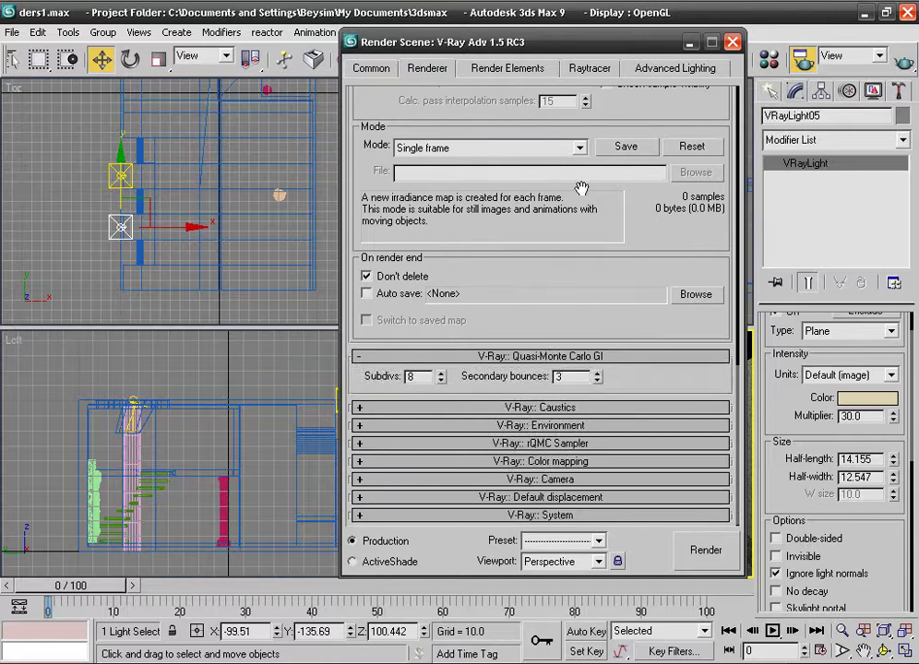
{"action": "left_click", "coordinate": [569, 426]}
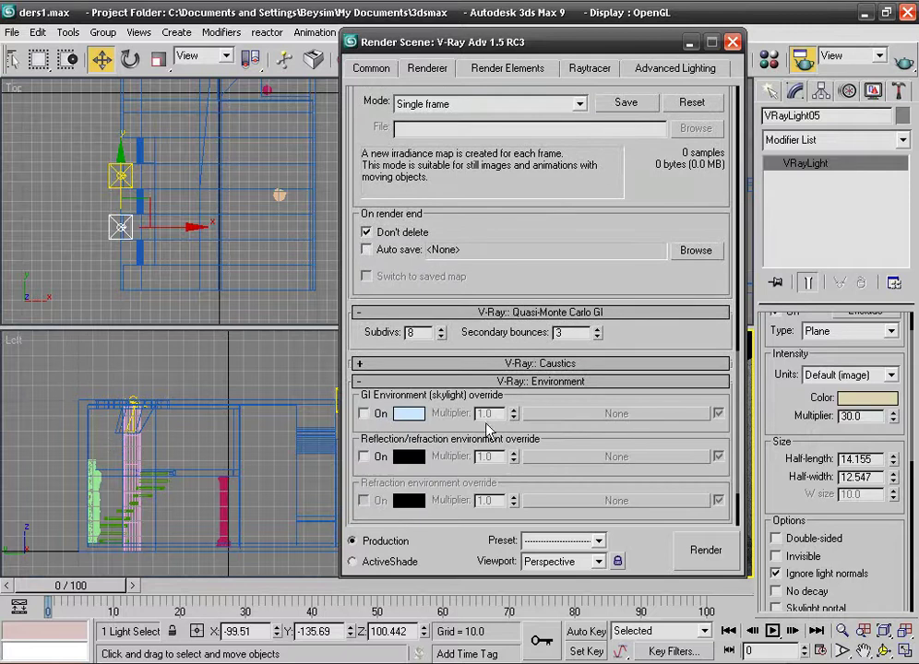
{"action": "left_click", "coordinate": [366, 415]}
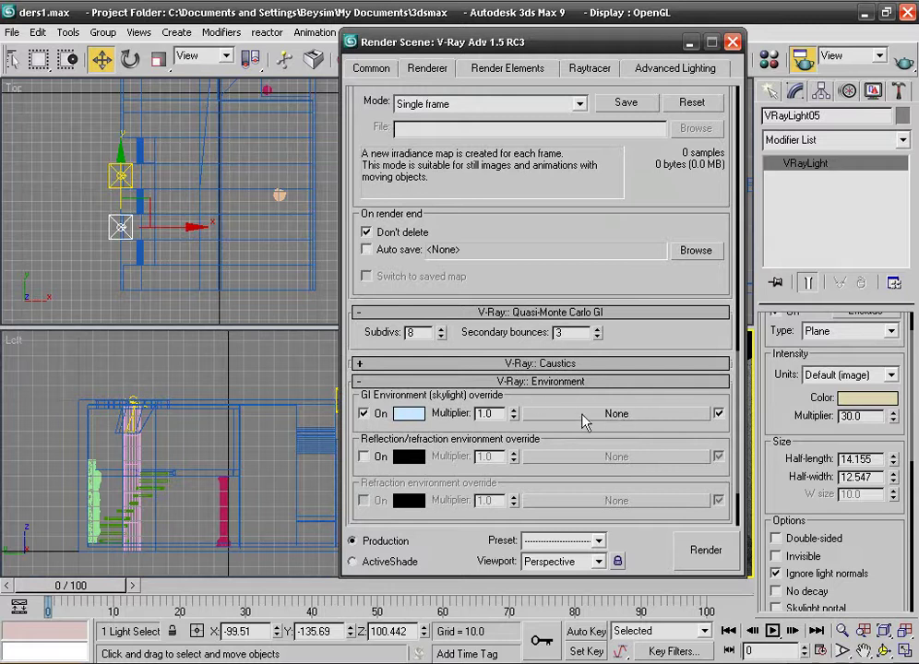
{"action": "left_click", "coordinate": [363, 414]}
Close Render Scene and render the Perspective view of the room with V-Ray.
{"action": "left_click", "coordinate": [732, 42]}
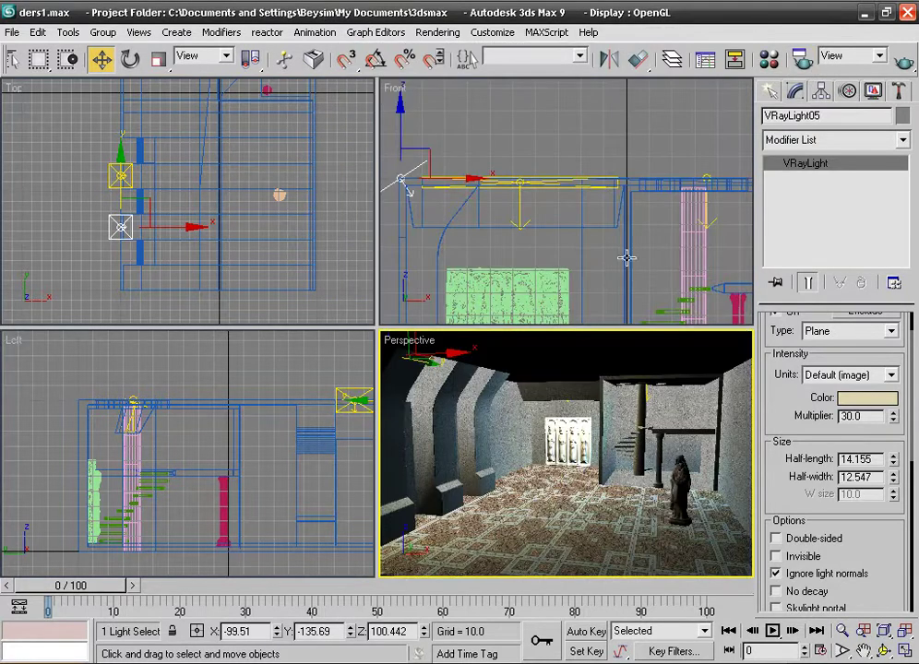
{"action": "middle_click_drag", "start_coordinate": [554, 406], "coordinate": [556, 406]}
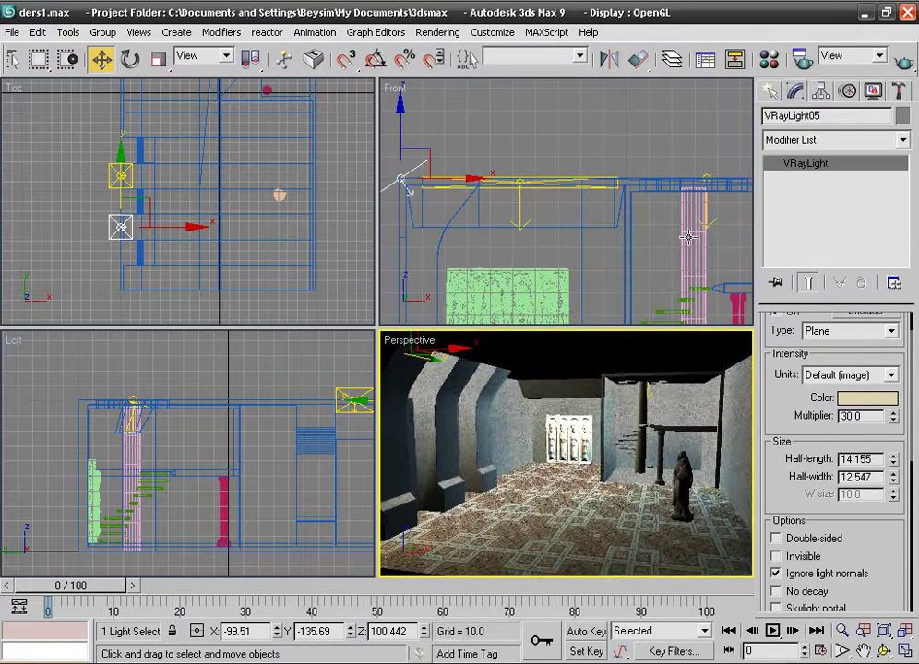
{"action": "left_click", "coordinate": [903, 57]}
{"action": "left_click_drag", "start_coordinate": [671, 232], "coordinate": [579, 95]}
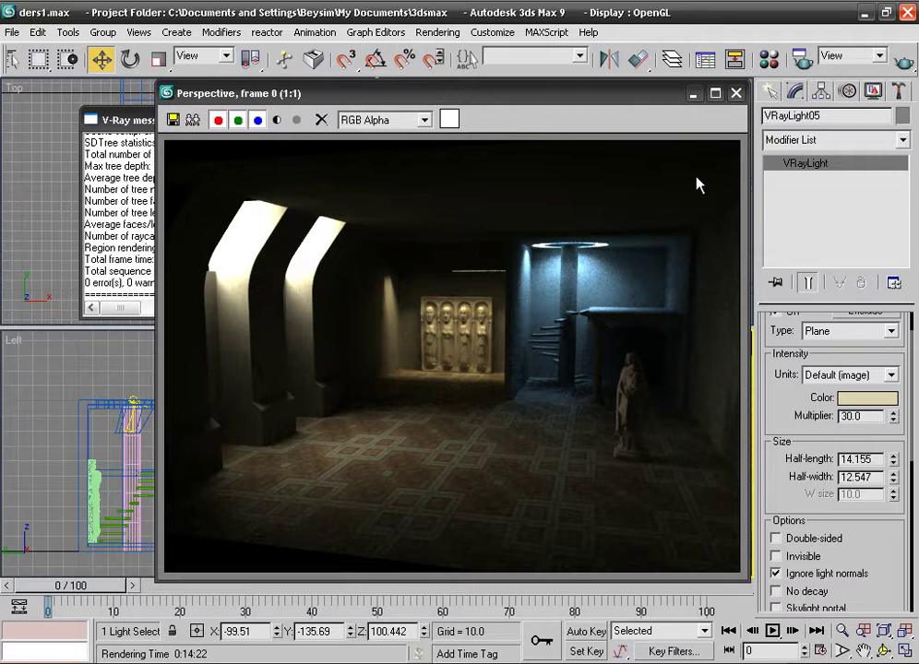
Load the last rendered image into channel A of the RAM Player.
{"action": "left_click", "coordinate": [437, 33]}
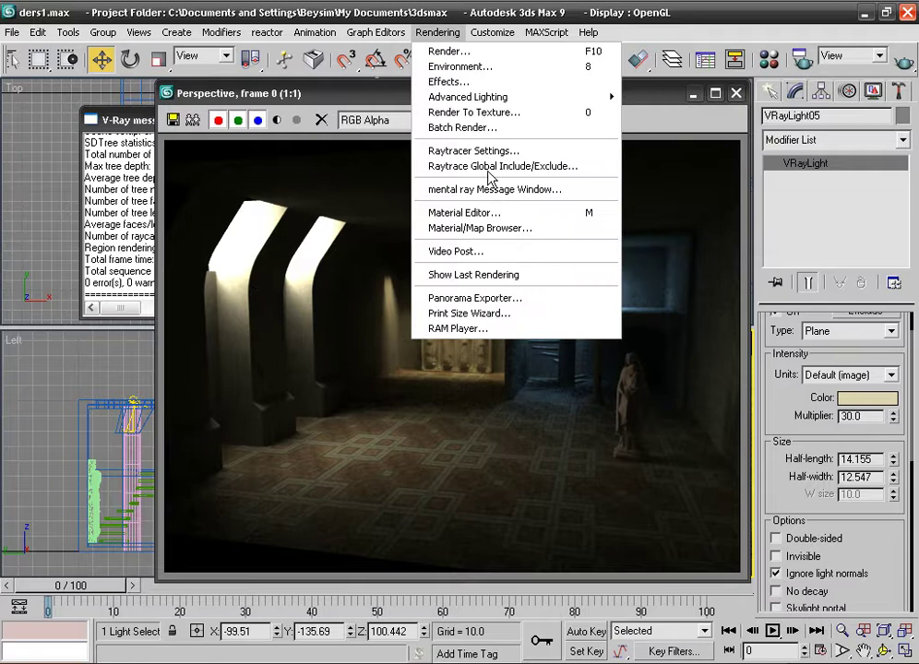
{"action": "left_click", "coordinate": [504, 330]}
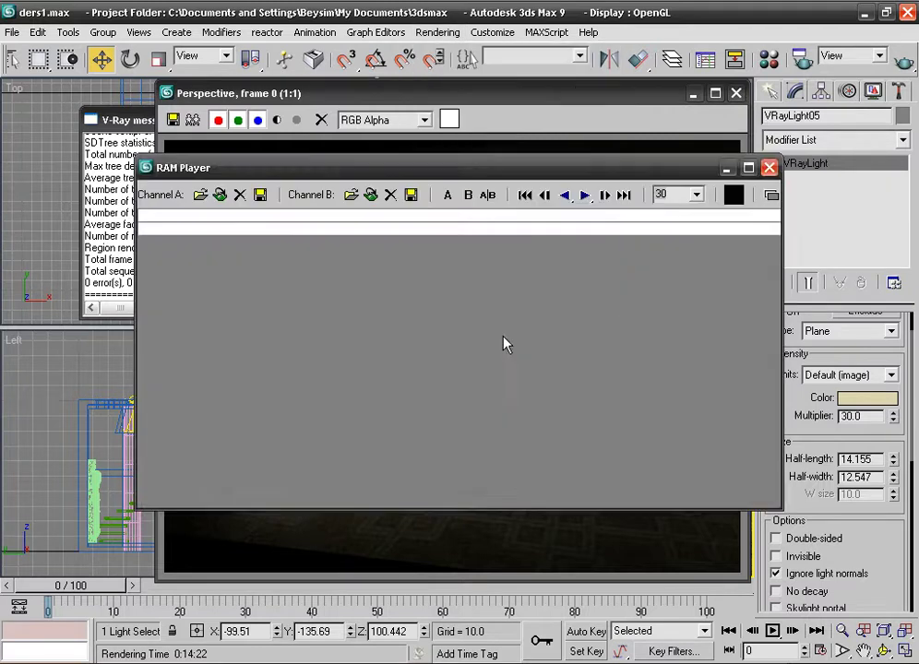
{"action": "left_click", "coordinate": [223, 200]}
{"action": "left_click", "coordinate": [496, 423]}
Minimize the RAM Player and close the rendered frame and V-Ray messages windows.
{"action": "left_click_drag", "start_coordinate": [679, 170], "coordinate": [660, 47]}
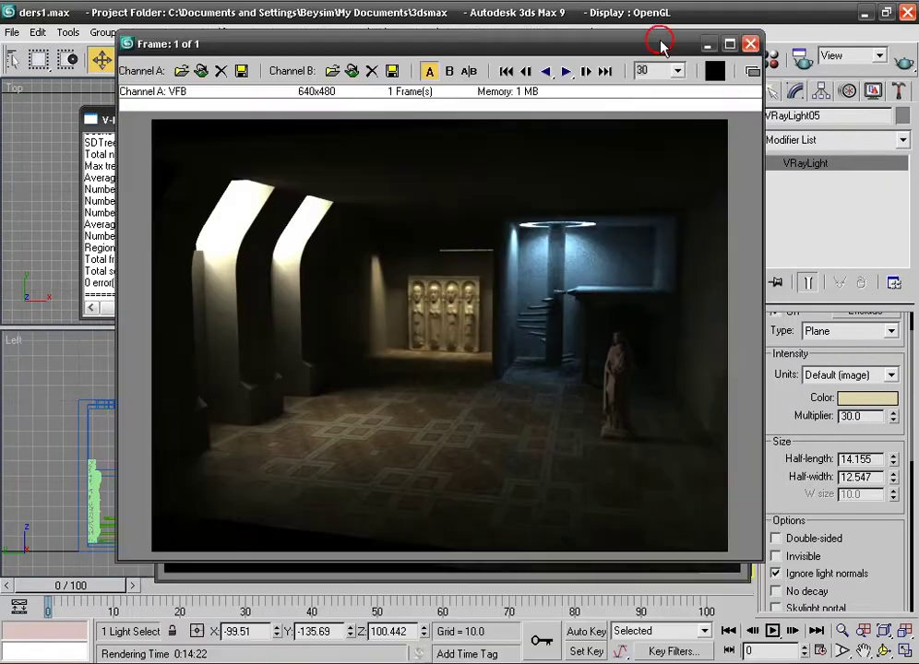
{"action": "left_click", "coordinate": [706, 44]}
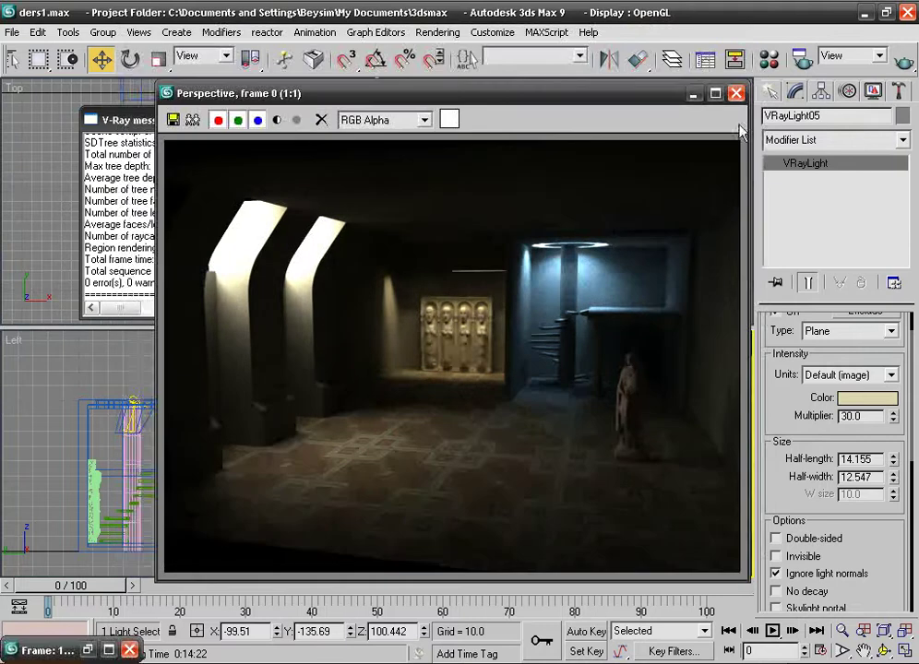
{"action": "left_click", "coordinate": [735, 93]}
{"action": "left_click", "coordinate": [353, 118]}
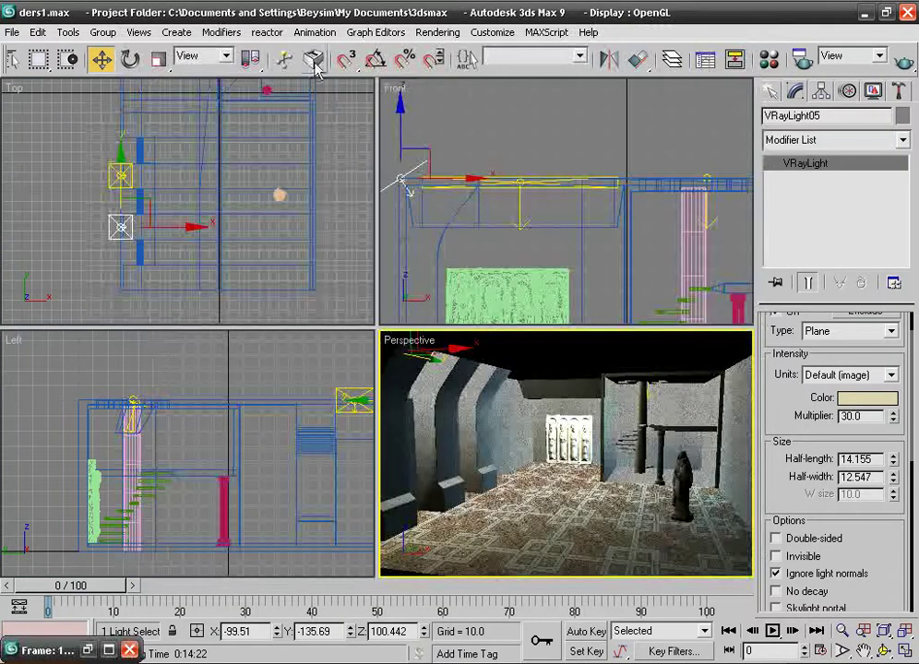
{"action": "left_click", "coordinate": [436, 31]}
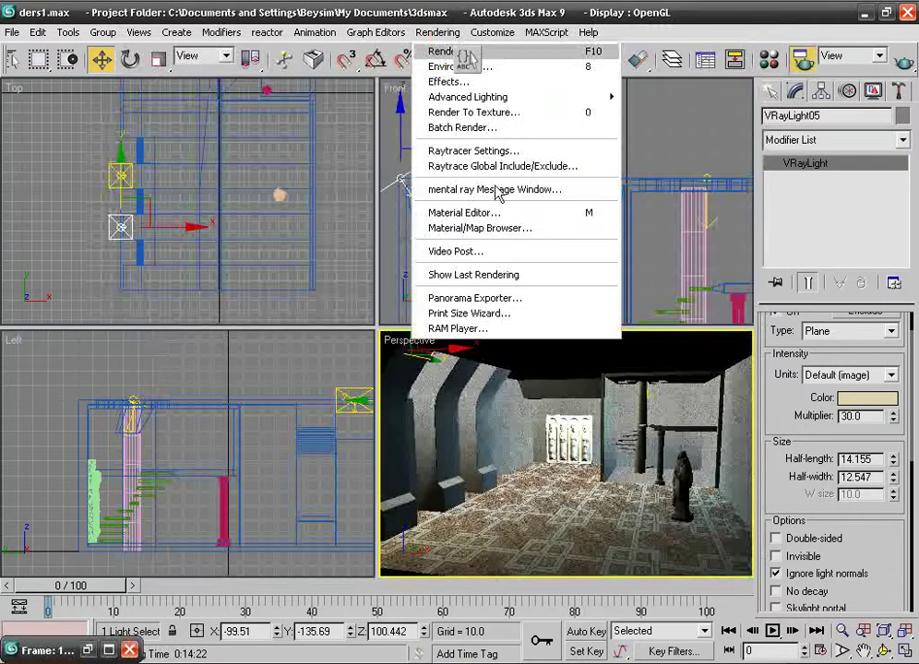
Turn on the GI Environment skylight override with multiplier 0.5.
{"action": "left_click", "coordinate": [441, 52]}
{"action": "left_click", "coordinate": [427, 67]}
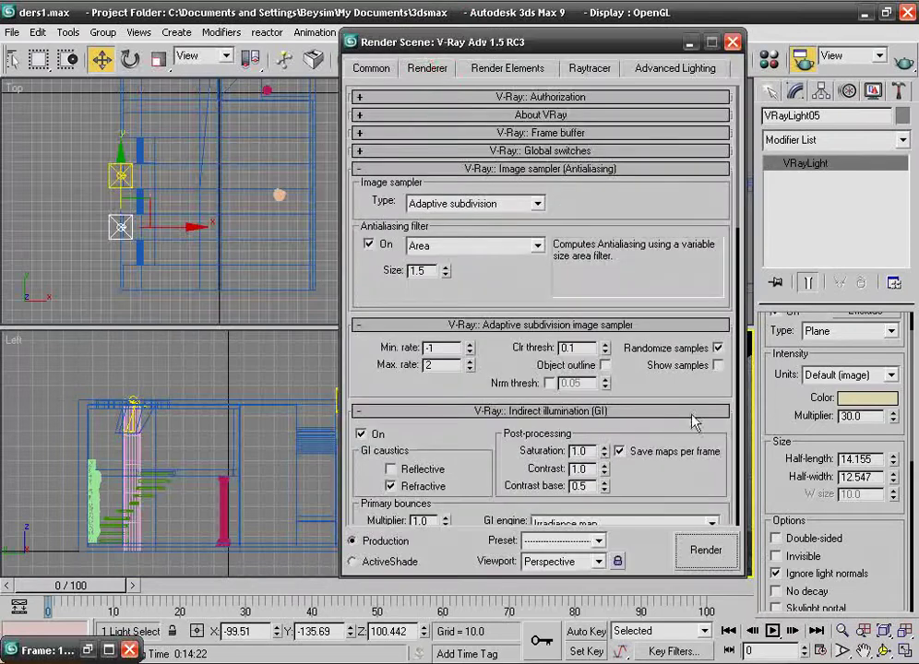
{"action": "scroll", "coordinate": [682, 387], "scroll_direction": "down", "scroll_amount": 1}
{"action": "scroll", "coordinate": [677, 349], "scroll_direction": "down", "scroll_amount": 5}
{"action": "scroll", "coordinate": [570, 268], "scroll_direction": "down", "scroll_amount": 3}
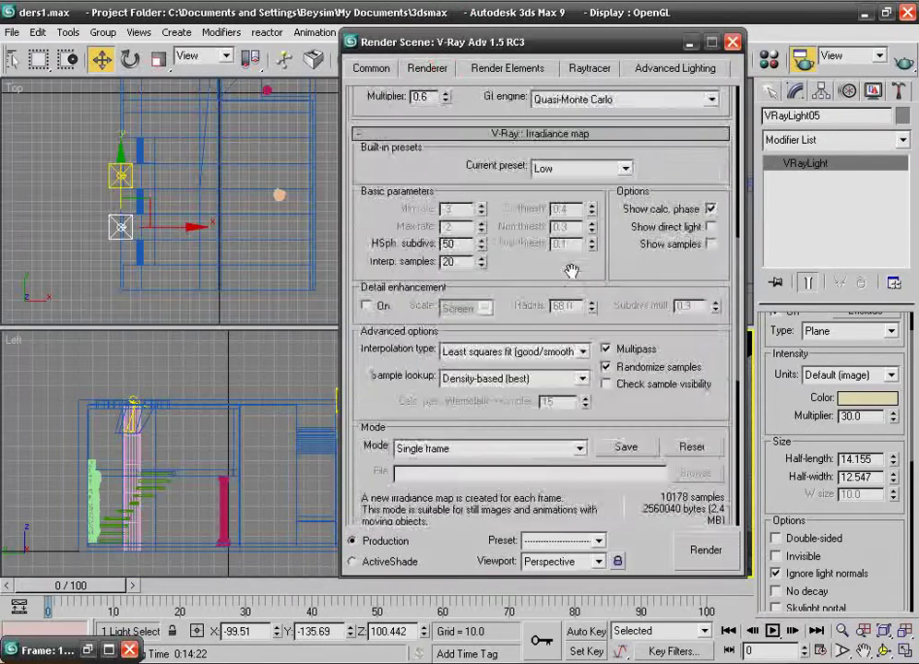
{"action": "scroll", "coordinate": [572, 271], "scroll_direction": "down", "scroll_amount": 3}
{"action": "scroll", "coordinate": [552, 250], "scroll_direction": "down", "scroll_amount": 4}
{"action": "scroll", "coordinate": [551, 250], "scroll_direction": "down", "scroll_amount": 2}
{"action": "left_click", "coordinate": [365, 326]}
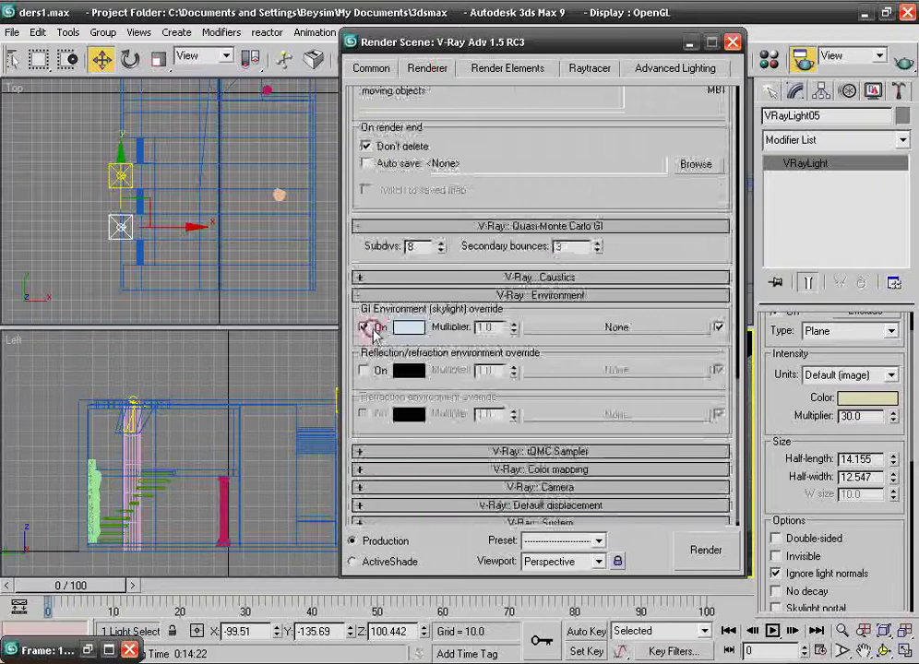
{"action": "left_click_drag", "start_coordinate": [513, 327], "coordinate": [514, 381]}
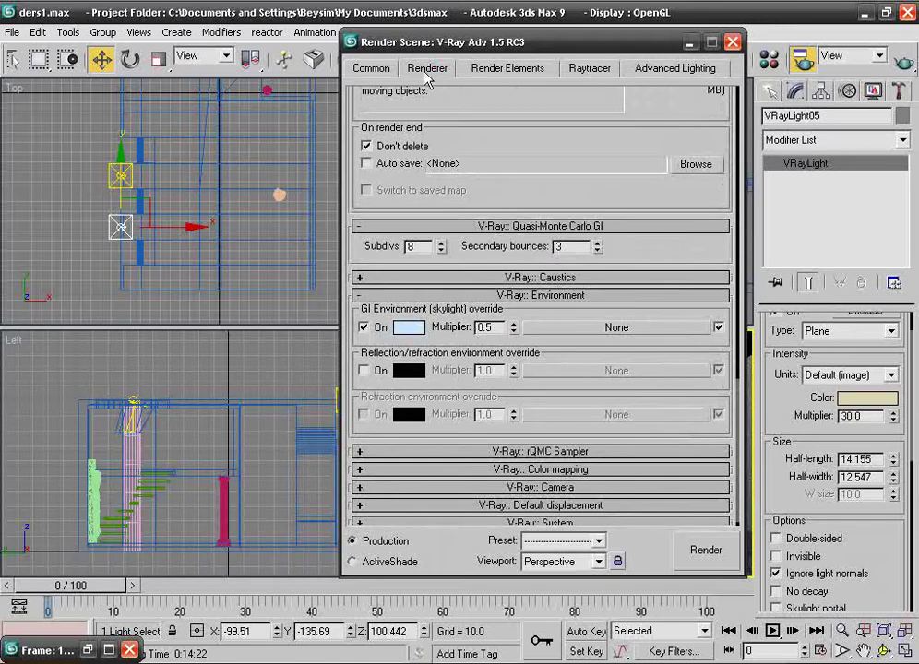
{"action": "left_click_drag", "start_coordinate": [637, 142], "coordinate": [637, 134]}
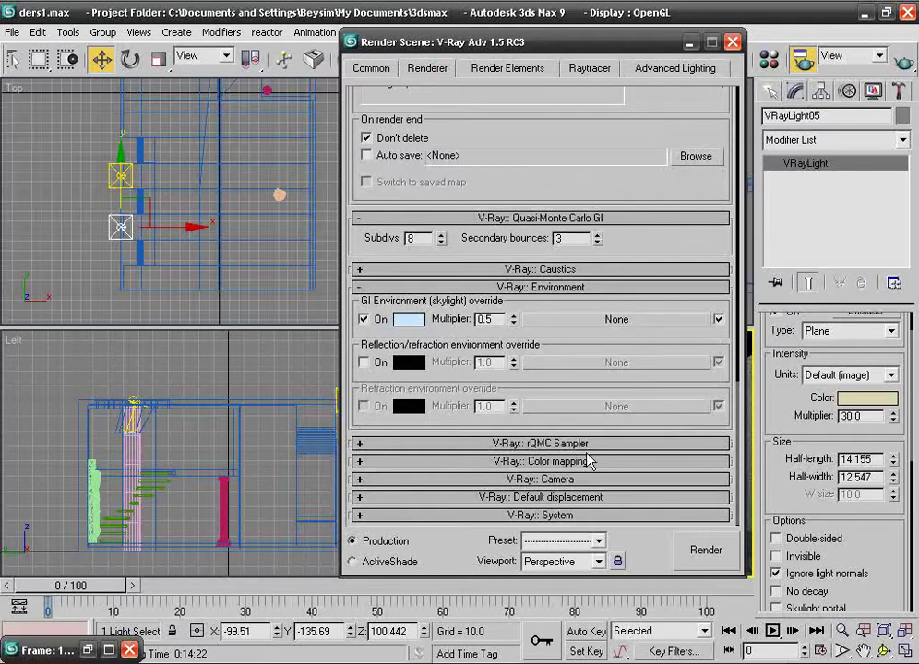
Set the irradiance map preset to Medium and close the render settings.
{"action": "scroll", "coordinate": [571, 194], "scroll_direction": "up", "scroll_amount": 3}
{"action": "scroll", "coordinate": [601, 291], "scroll_direction": "up", "scroll_amount": 5}
{"action": "scroll", "coordinate": [601, 291], "scroll_direction": "up", "scroll_amount": 4}
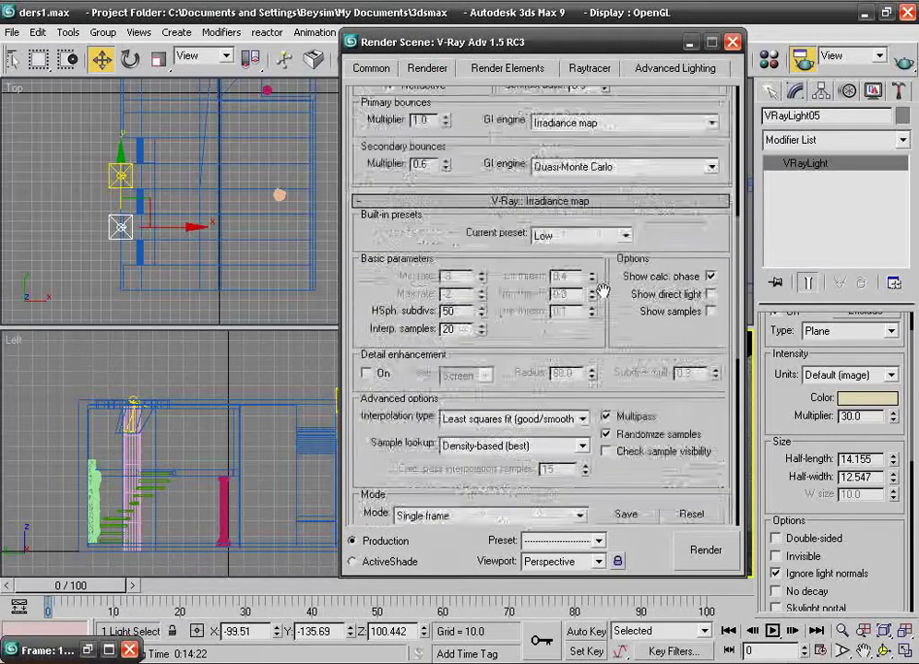
{"action": "left_click", "coordinate": [580, 318]}
{"action": "left_click", "coordinate": [581, 367]}
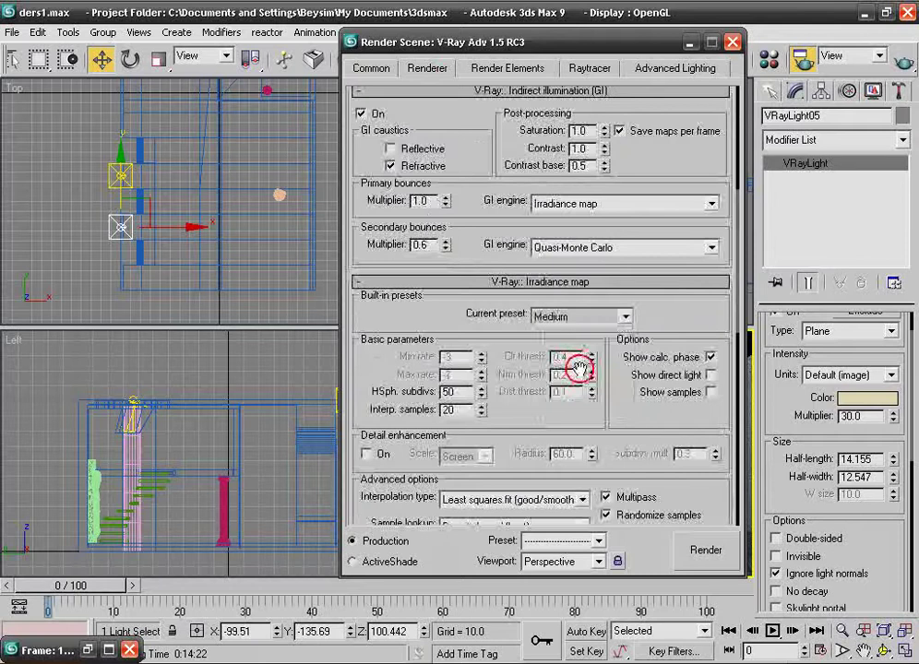
{"action": "left_click", "coordinate": [733, 41]}
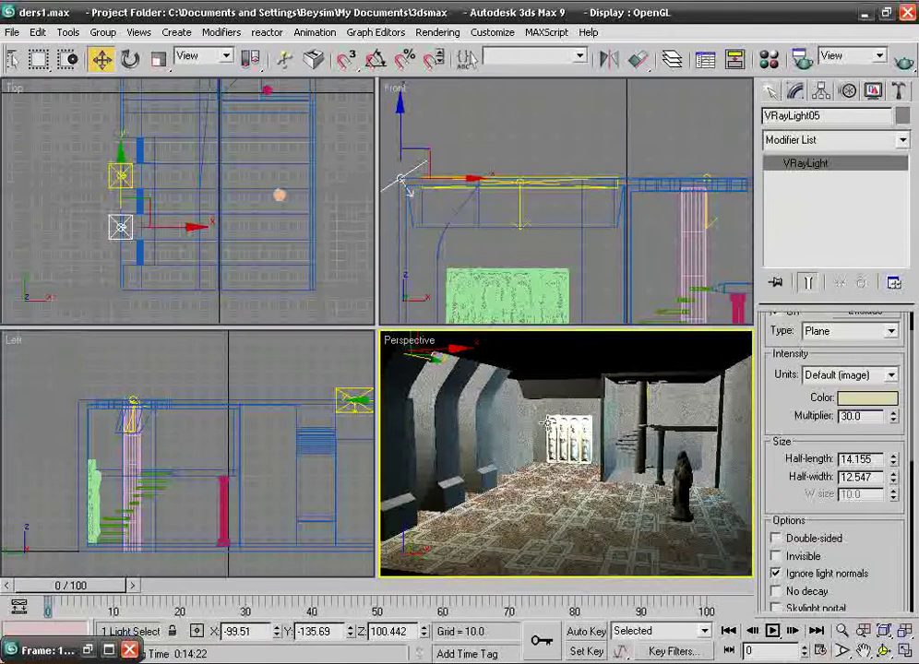
Render the Perspective view again and move the frame buffer aside to reveal the viewports.
{"action": "left_click", "coordinate": [903, 66]}
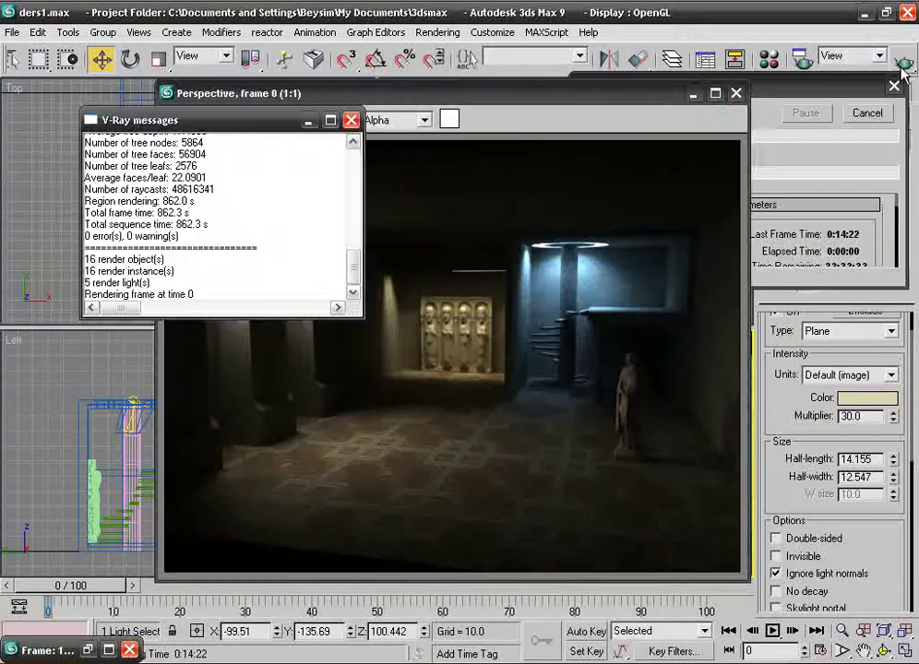
{"action": "left_click", "coordinate": [352, 119]}
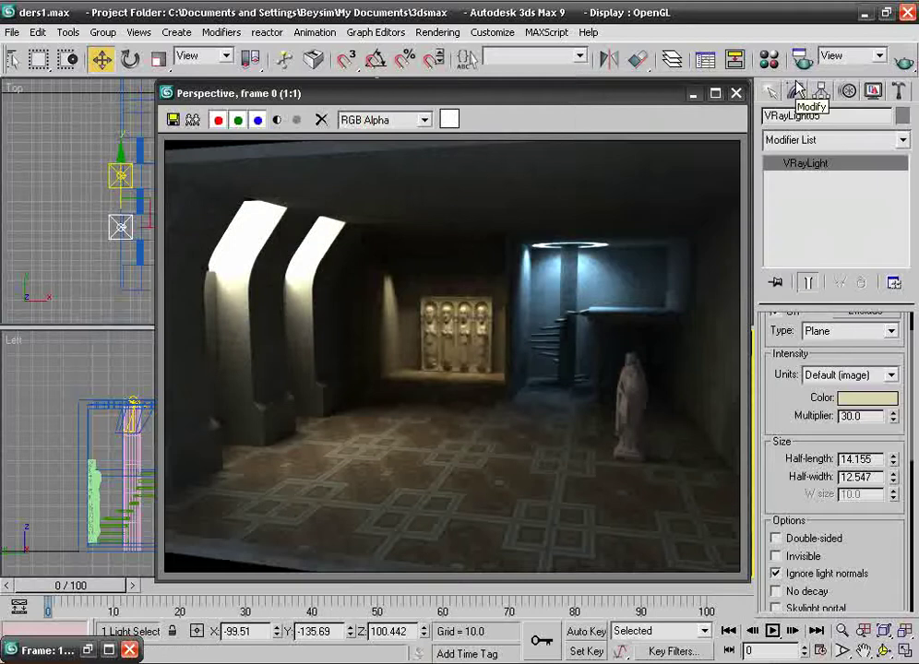
{"action": "left_click_drag", "start_coordinate": [558, 90], "coordinate": [505, 104]}
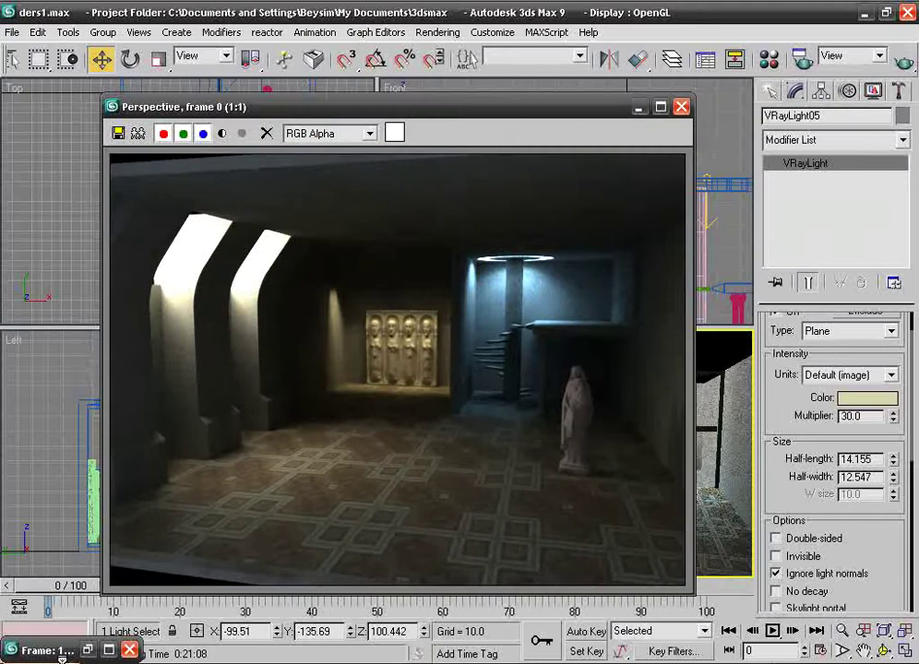
Load the new render into RAM Player channel B and slide the A/B split toward the first render.
{"action": "double_click", "coordinate": [62, 653]}
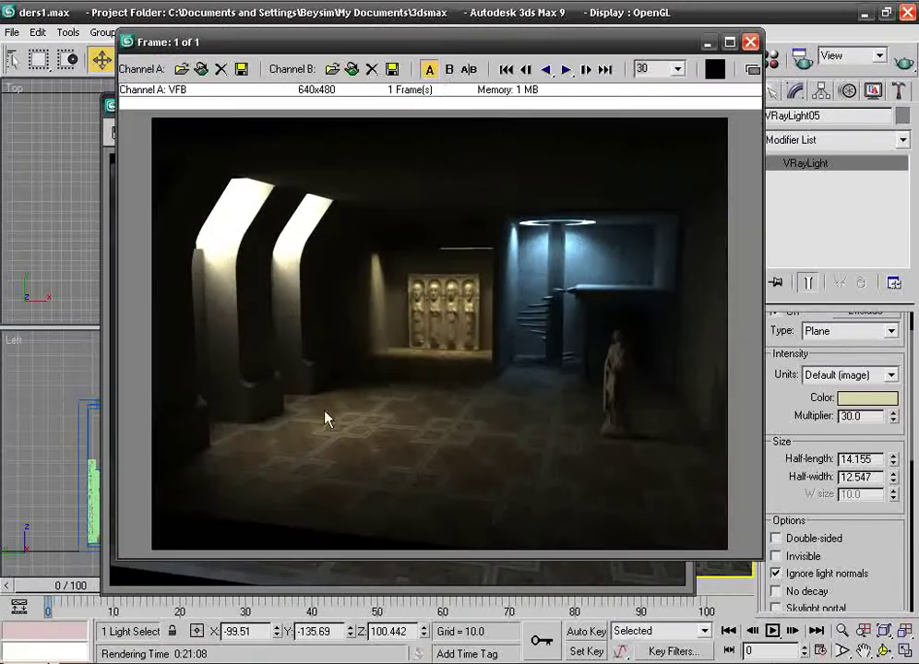
{"action": "left_click", "coordinate": [352, 69]}
{"action": "left_click", "coordinate": [474, 386]}
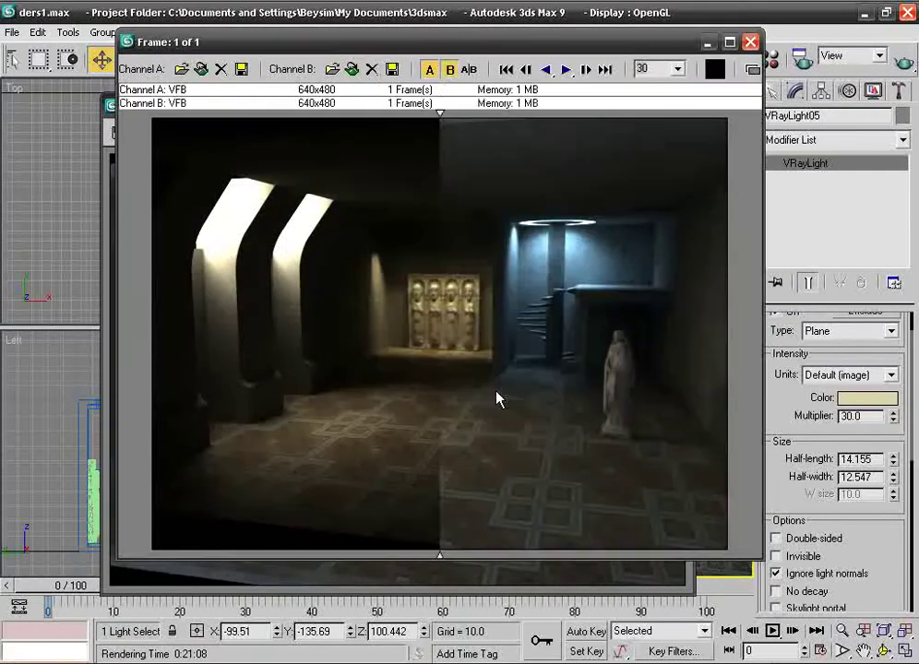
{"action": "left_click_drag", "start_coordinate": [610, 43], "coordinate": [650, 56]}
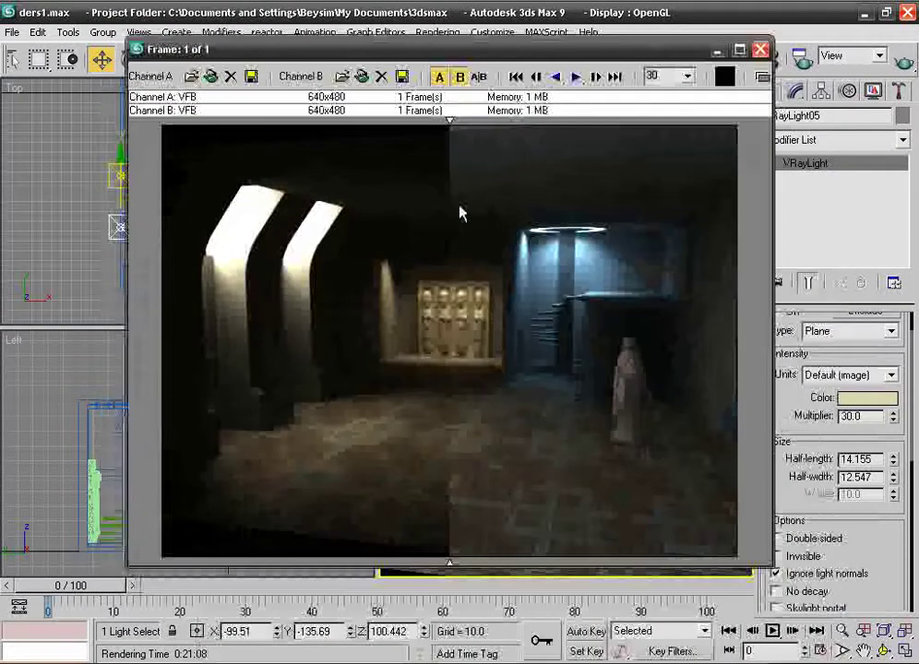
{"action": "left_click_drag", "start_coordinate": [447, 205], "coordinate": [718, 224]}
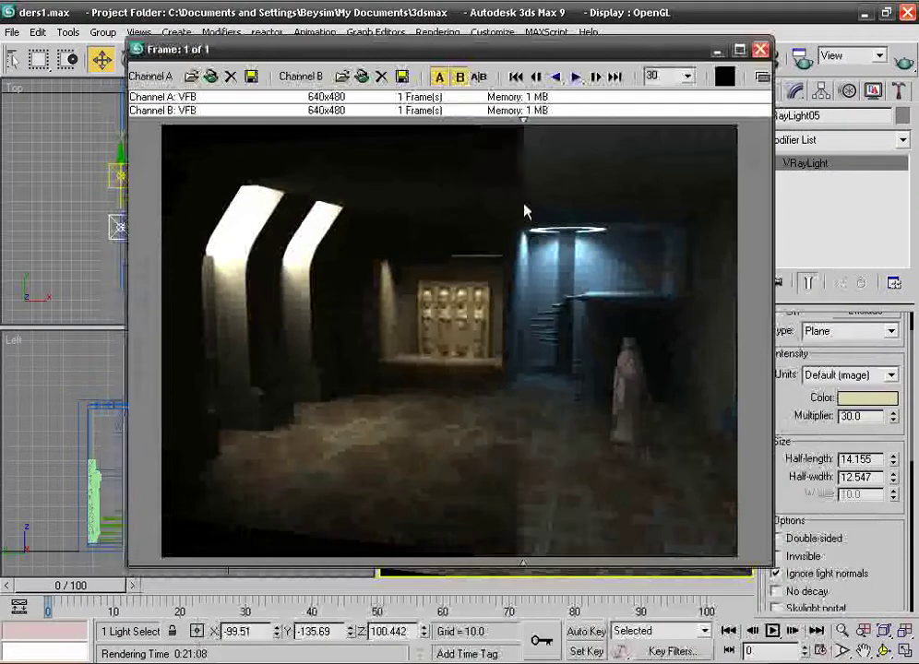
{"action": "left_click", "coordinate": [720, 53]}
{"action": "left_click", "coordinate": [437, 32]}
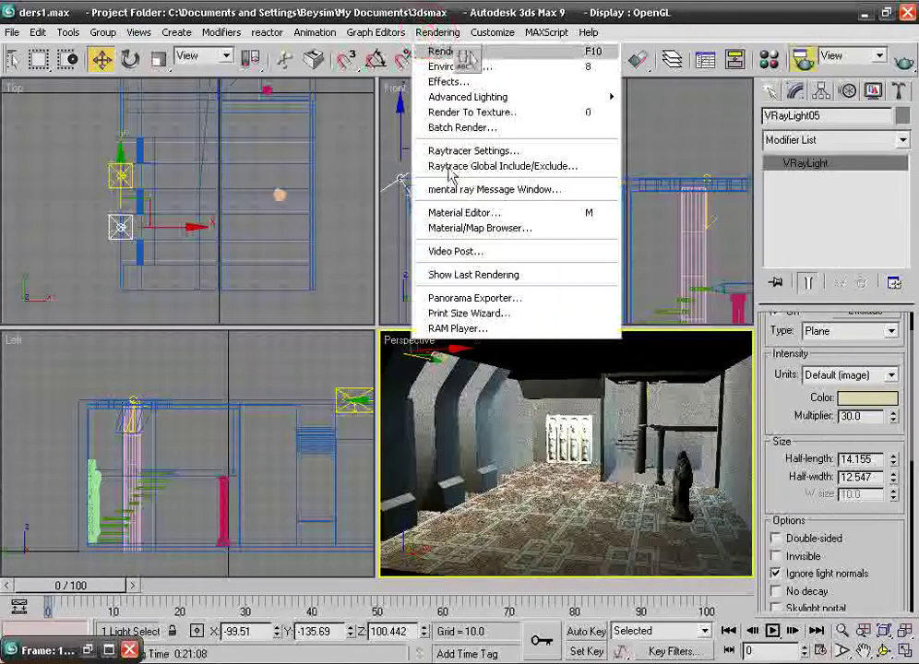
Scroll the V-Ray Renderer tab through Indirect illumination, Irradiance map and Environment, then restore the RAM Player.
{"action": "left_click", "coordinate": [464, 50]}
{"action": "left_click", "coordinate": [427, 68]}
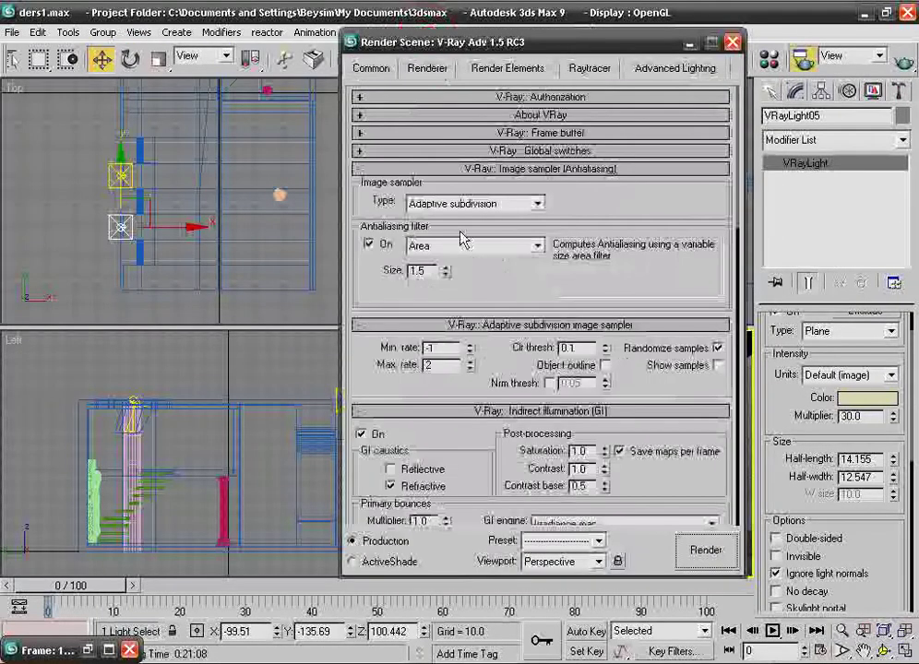
{"action": "scroll", "coordinate": [468, 468], "scroll_direction": "down", "scroll_amount": 3}
{"action": "scroll", "coordinate": [476, 365], "scroll_direction": "down", "scroll_amount": 5}
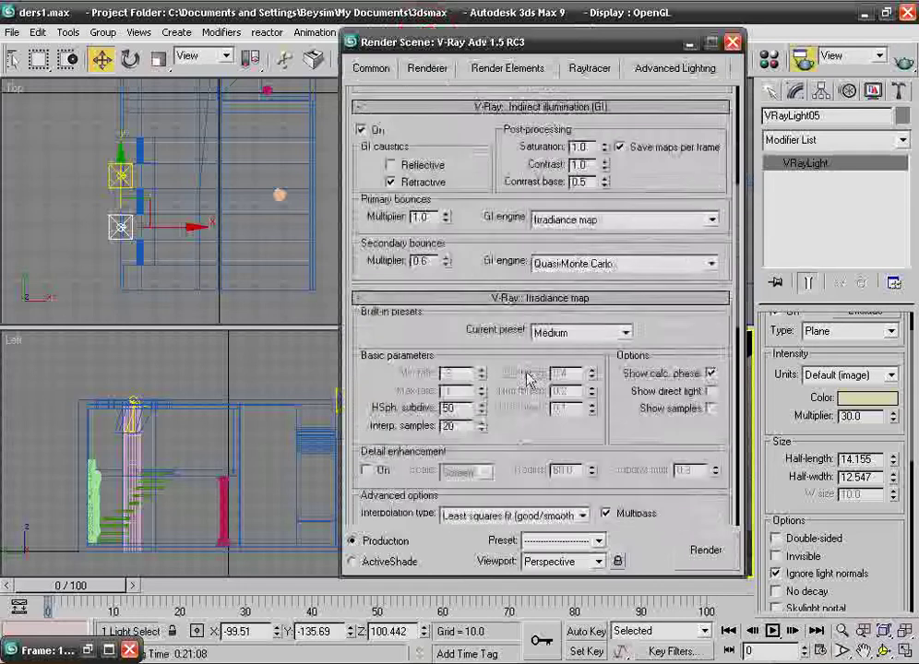
{"action": "scroll", "coordinate": [529, 379], "scroll_direction": "down", "scroll_amount": 3}
{"action": "scroll", "coordinate": [545, 343], "scroll_direction": "down", "scroll_amount": 4}
{"action": "scroll", "coordinate": [547, 342], "scroll_direction": "down", "scroll_amount": 2}
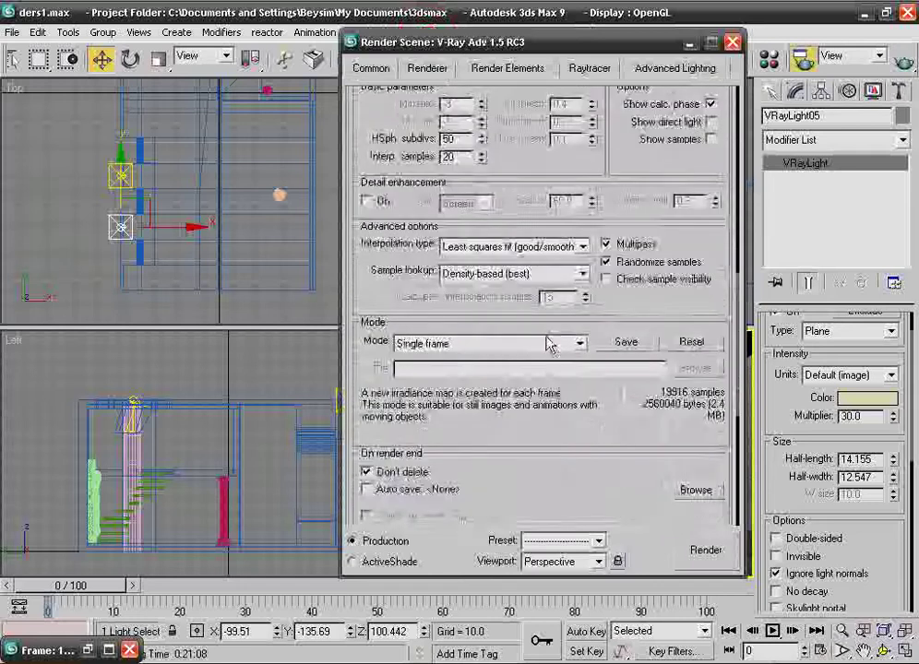
{"action": "scroll", "coordinate": [546, 340], "scroll_direction": "down", "scroll_amount": 5}
{"action": "scroll", "coordinate": [545, 334], "scroll_direction": "down", "scroll_amount": 2}
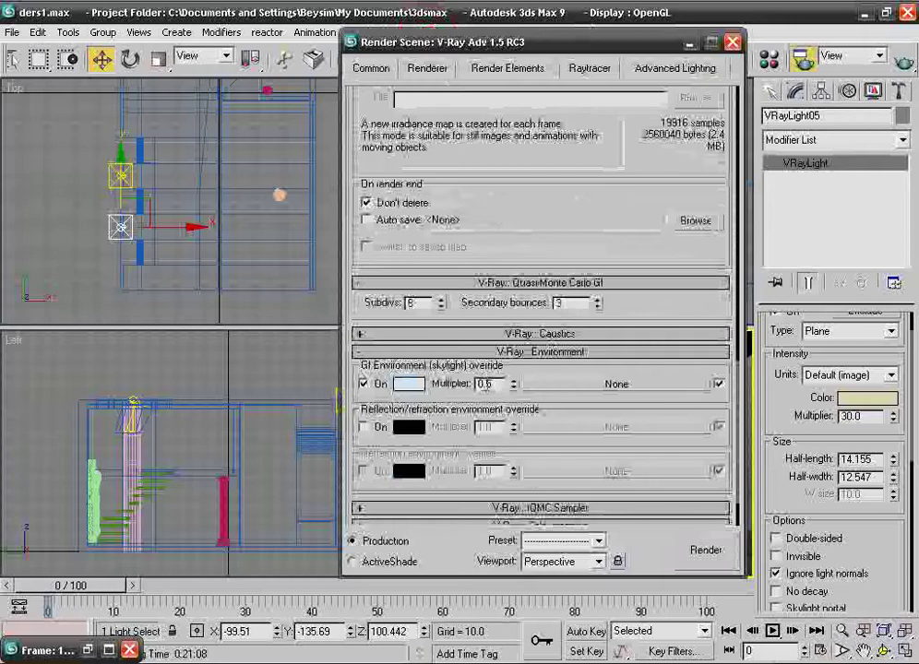
{"action": "right_click", "coordinate": [24, 649]}
{"action": "left_click", "coordinate": [457, 329]}
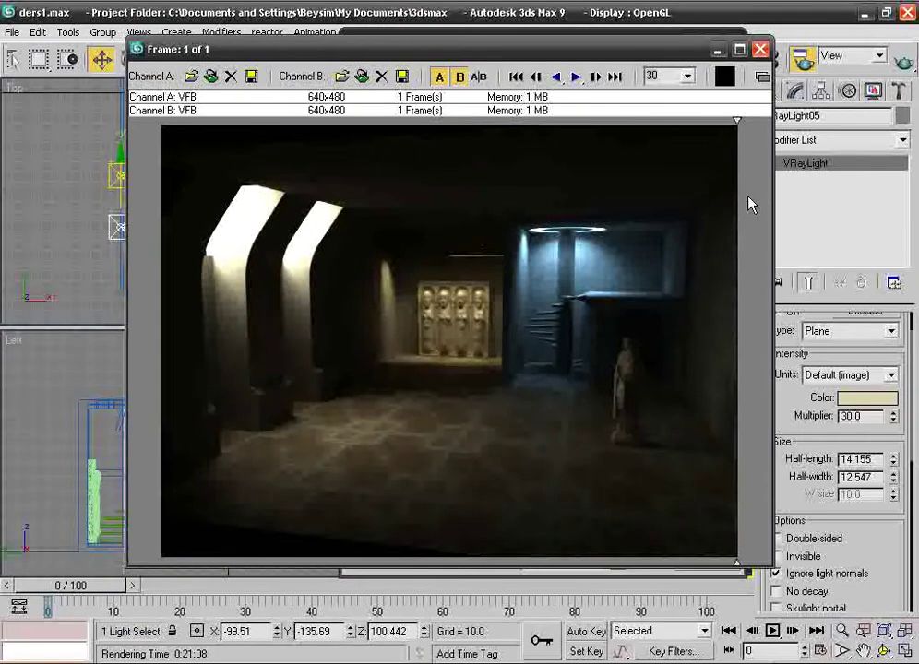
{"action": "mouse_move", "coordinate": [749, 203]}
{"action": "left_mouse_down"}
{"action": "mouse_move", "coordinate": [603, 205]}
{"action": "mouse_move", "coordinate": [636, 213]}
{"action": "mouse_move", "coordinate": [615, 215]}
{"action": "mouse_move", "coordinate": [708, 214]}
{"action": "mouse_move", "coordinate": [236, 234]}
{"action": "mouse_move", "coordinate": [311, 241]}
{"action": "mouse_move", "coordinate": [338, 236]}
{"action": "mouse_move", "coordinate": [158, 238]}
{"action": "mouse_move", "coordinate": [693, 240]}
{"action": "mouse_move", "coordinate": [160, 240]}
{"action": "left_mouse_up"}
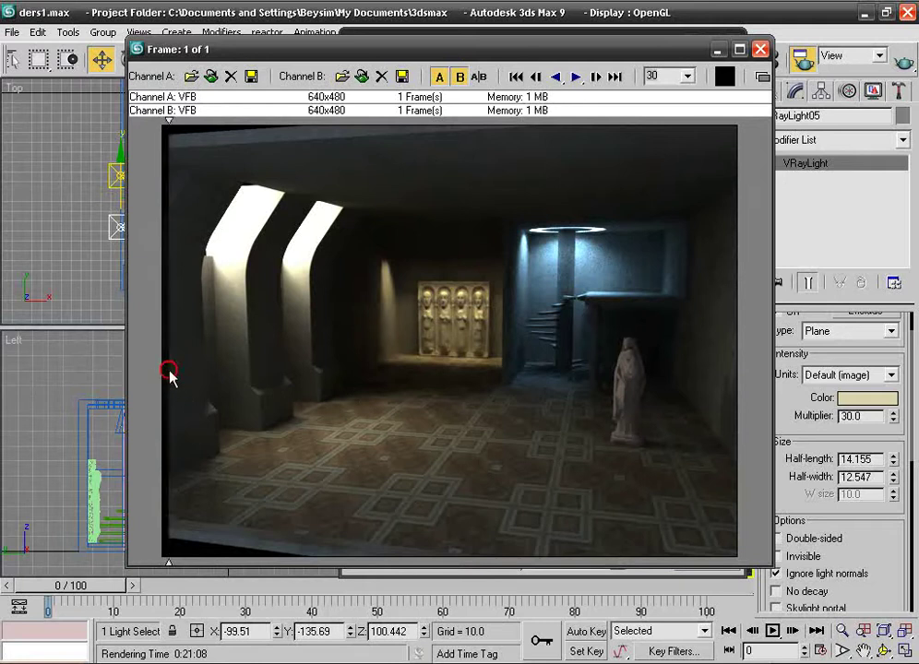
{"action": "mouse_move", "coordinate": [166, 374]}
{"action": "left_mouse_down"}
{"action": "mouse_move", "coordinate": [595, 376]}
{"action": "mouse_move", "coordinate": [155, 362]}
{"action": "left_mouse_up"}
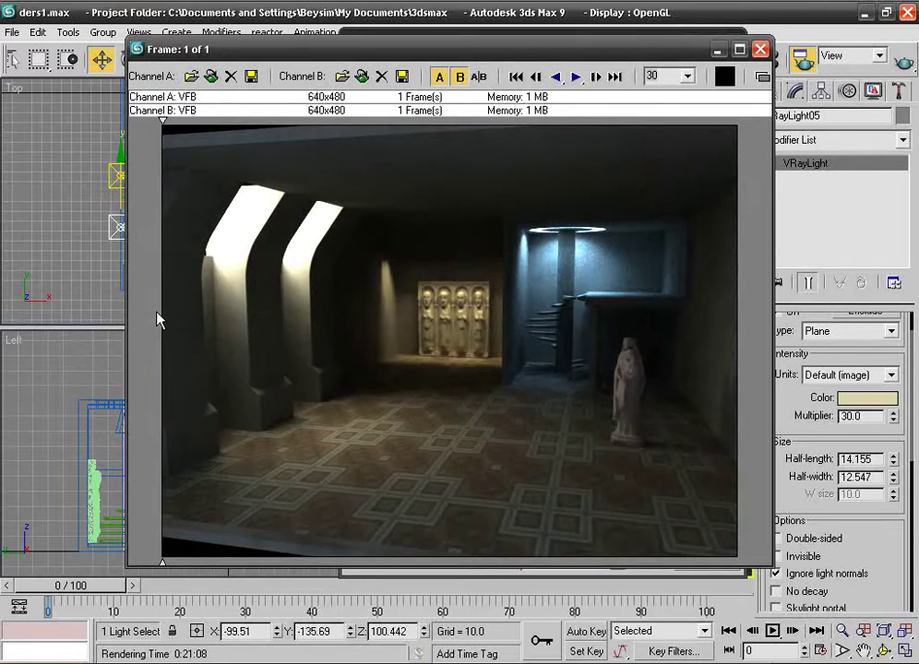
{"action": "left_click", "coordinate": [760, 49]}
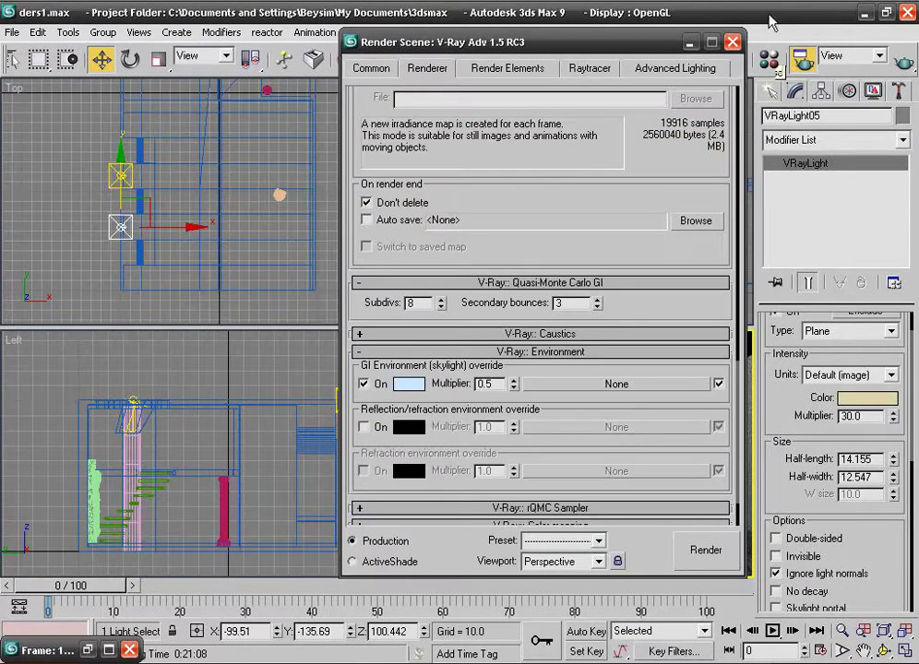
Select VRayLight02 in the Top view and check its 8 subdivs and 0.02 shadow bias.
{"action": "left_click", "coordinate": [734, 46]}
{"action": "right_click", "coordinate": [219, 235]}
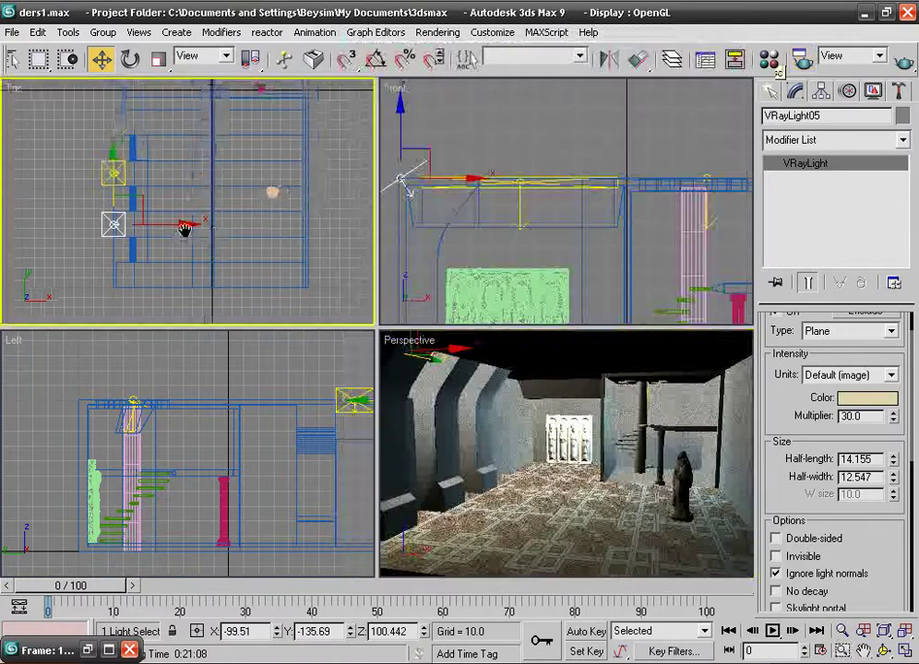
{"action": "left_click", "coordinate": [105, 167]}
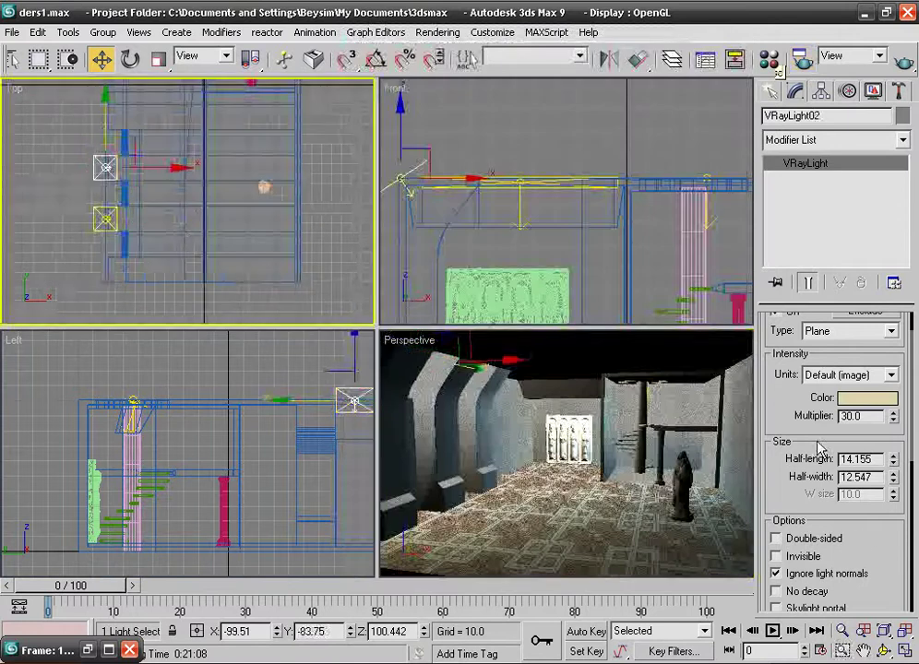
{"action": "left_click_drag", "start_coordinate": [883, 590], "coordinate": [904, 364]}
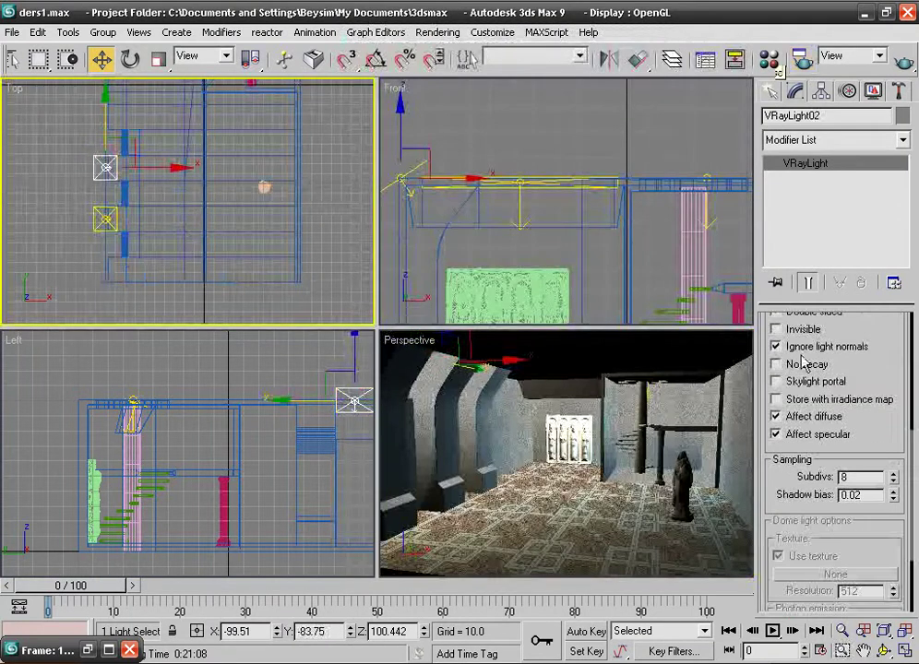
{"action": "scroll", "coordinate": [784, 441], "scroll_direction": "down", "scroll_amount": 2}
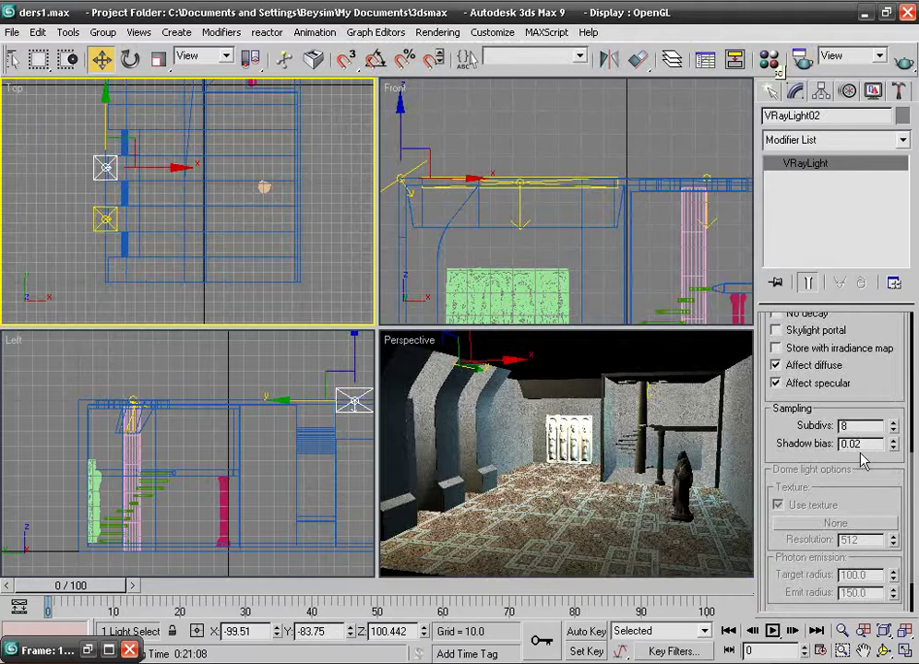
{"action": "left_click_drag", "start_coordinate": [883, 391], "coordinate": [883, 328]}
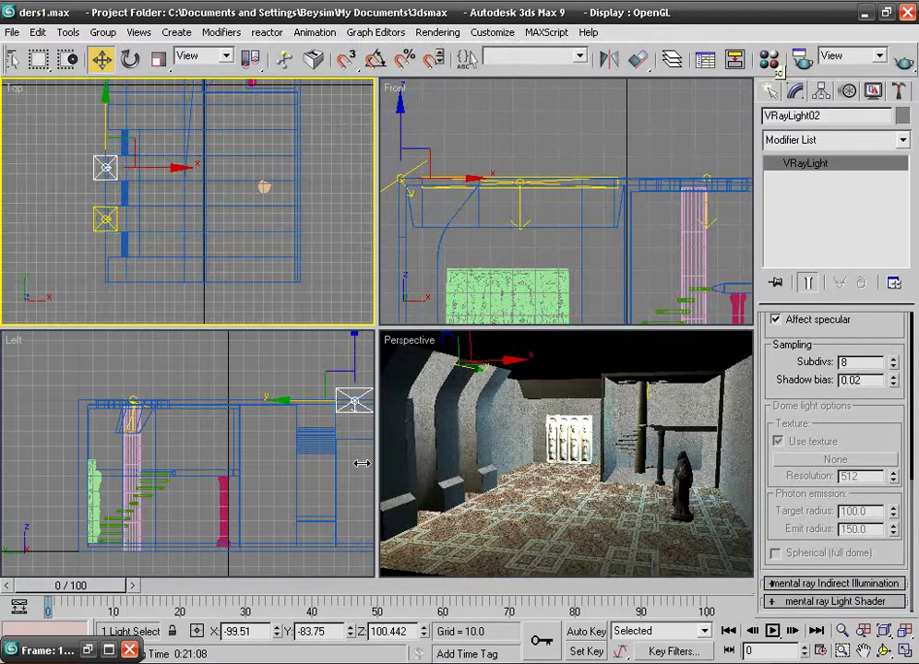
Sharpen the 03 - Default material's specular highlight and expand its Maps rollout.
{"action": "left_click", "coordinate": [768, 59]}
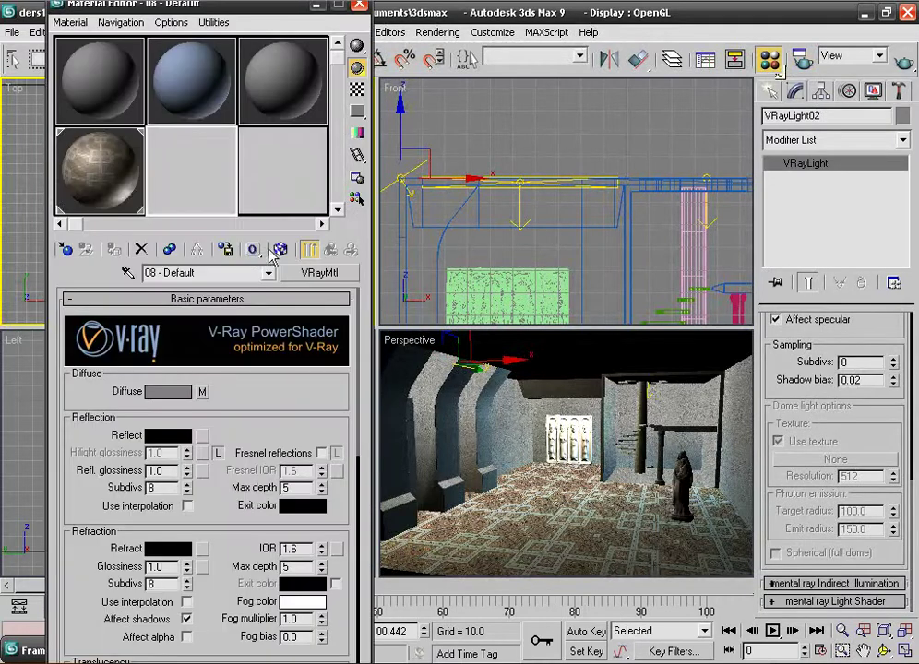
{"action": "left_click", "coordinate": [273, 82]}
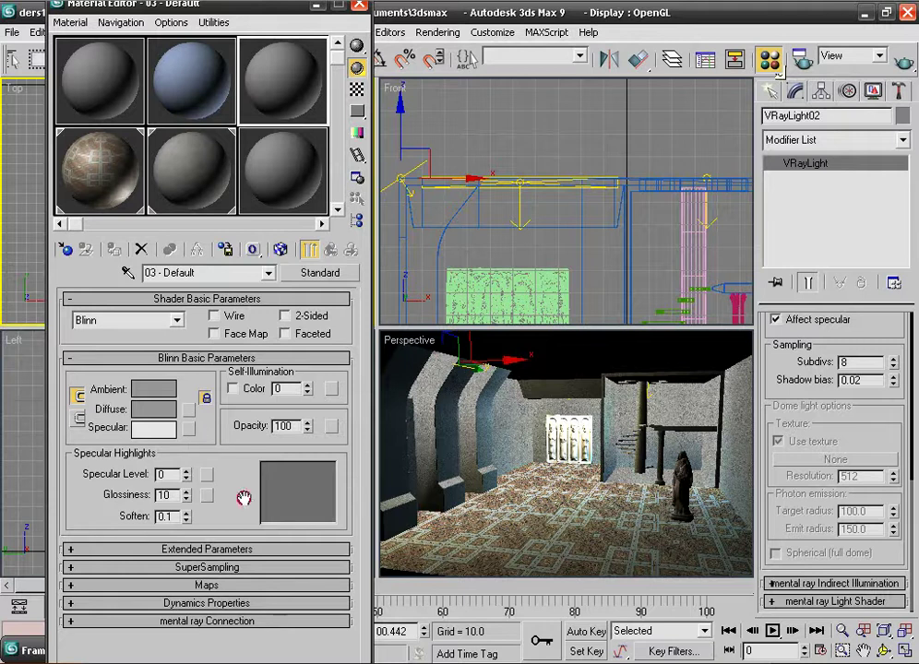
{"action": "mouse_move", "coordinate": [186, 473]}
{"action": "left_mouse_down"}
{"action": "mouse_move", "coordinate": [190, 394]}
{"action": "mouse_move", "coordinate": [191, 548]}
{"action": "left_mouse_up"}
{"action": "left_click", "coordinate": [248, 585]}
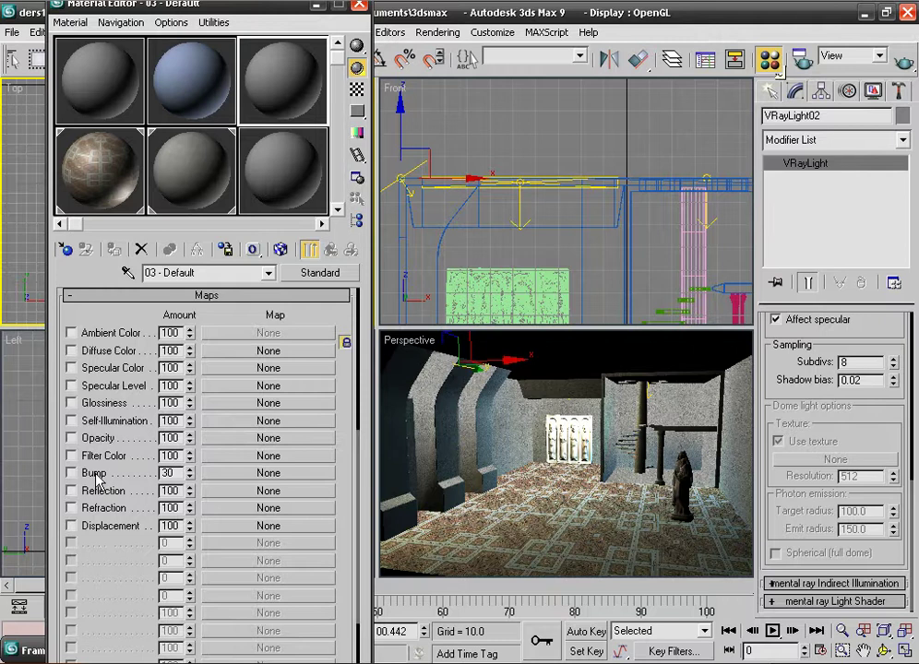
Preview Noise, Reflect/Refract and Speckle for the Bump channel, then cancel without assigning.
{"action": "left_click", "coordinate": [212, 478]}
{"action": "left_click", "coordinate": [484, 265]}
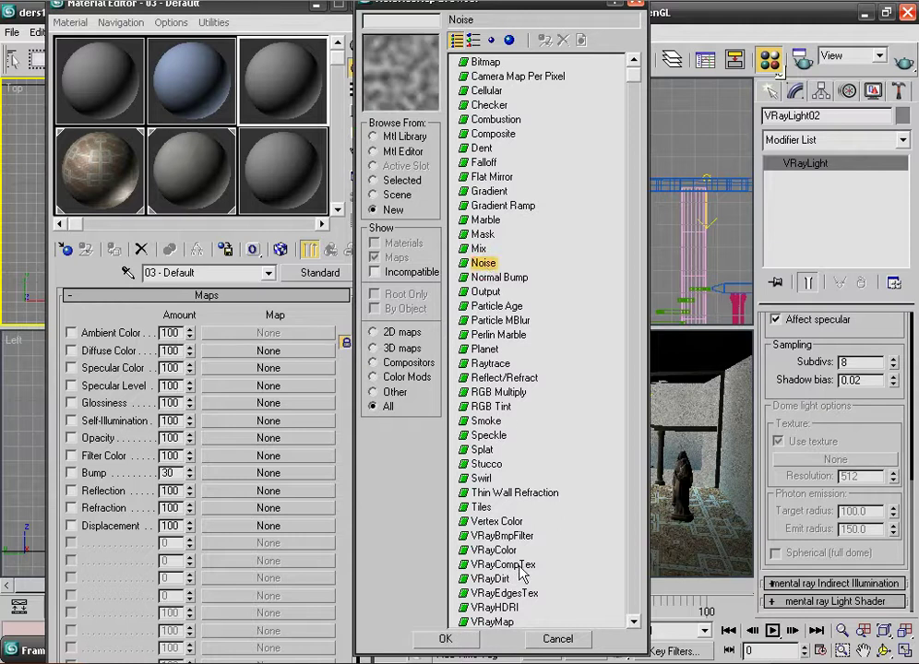
{"action": "scroll", "coordinate": [606, 287], "scroll_direction": "down", "scroll_amount": 1}
{"action": "scroll", "coordinate": [606, 287], "scroll_direction": "down", "scroll_amount": 2}
{"action": "left_click", "coordinate": [492, 264]}
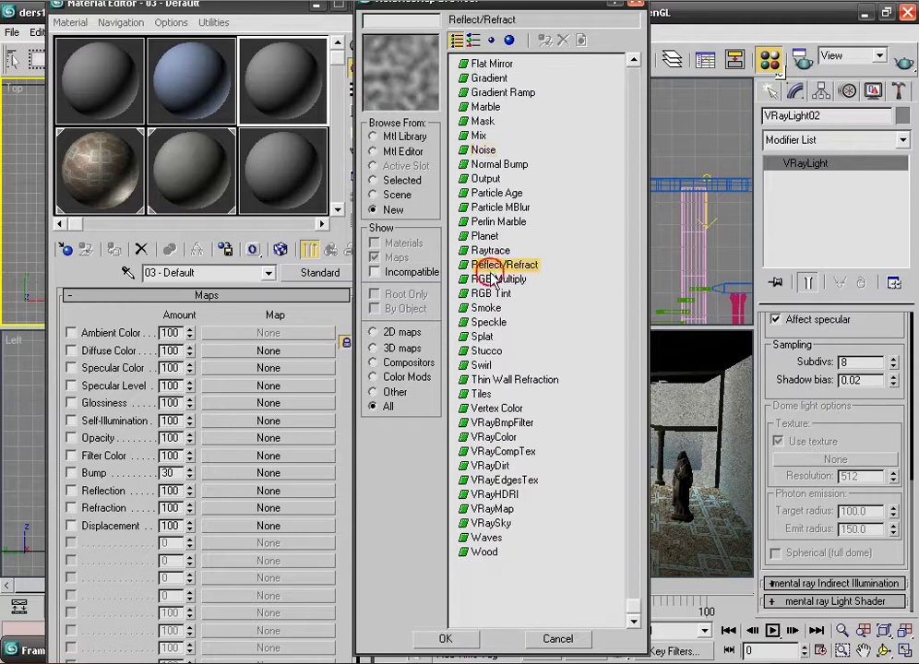
{"action": "left_click", "coordinate": [485, 180]}
{"action": "left_click", "coordinate": [488, 322]}
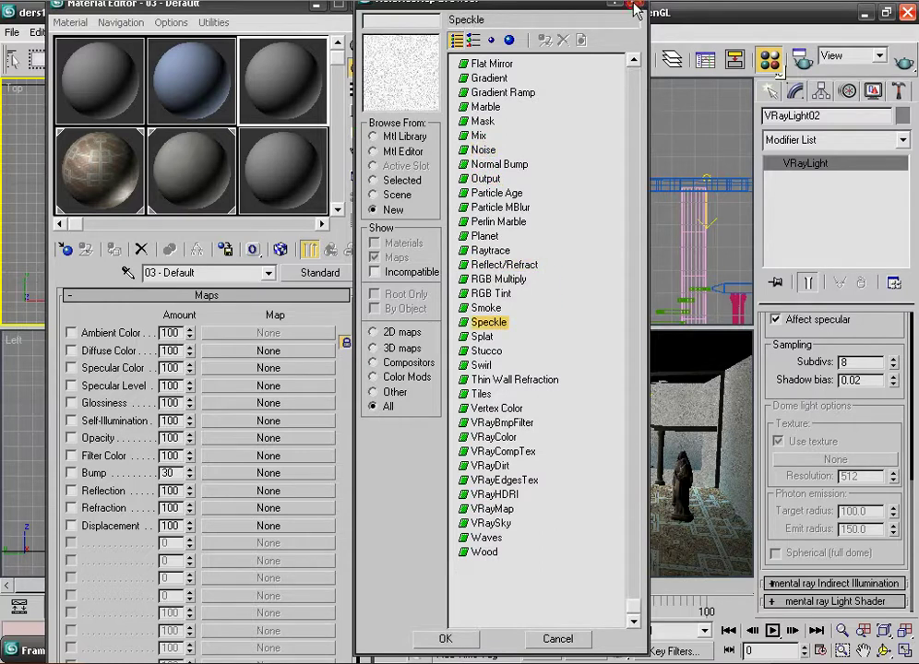
{"action": "key", "text": "Escape"}
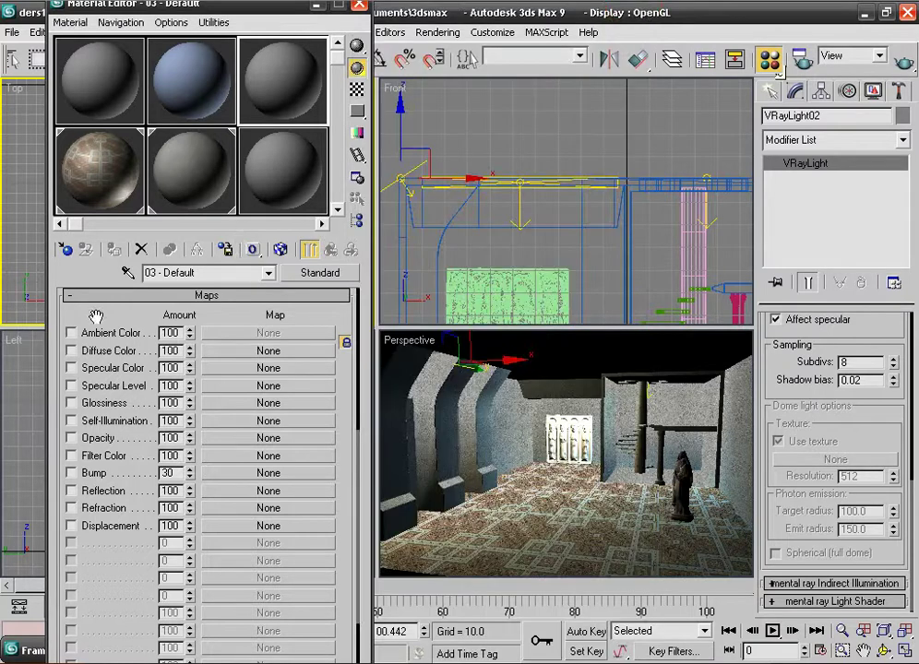
Scroll the material parameters back to the top and close the Material Editor.
{"action": "left_click_drag", "start_coordinate": [112, 315], "coordinate": [112, 383]}
{"action": "scroll", "coordinate": [112, 382], "scroll_direction": "up", "scroll_amount": 1}
{"action": "scroll", "coordinate": [109, 406], "scroll_direction": "up", "scroll_amount": 3}
{"action": "scroll", "coordinate": [103, 434], "scroll_direction": "up", "scroll_amount": 2}
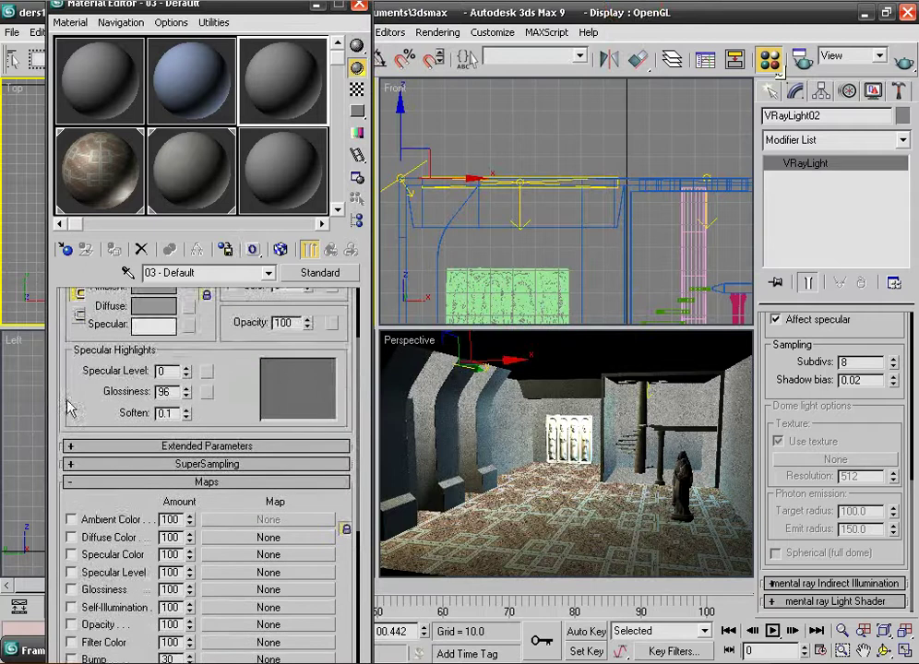
{"action": "scroll", "coordinate": [100, 452], "scroll_direction": "up", "scroll_amount": 1}
{"action": "scroll", "coordinate": [101, 452], "scroll_direction": "up", "scroll_amount": 1}
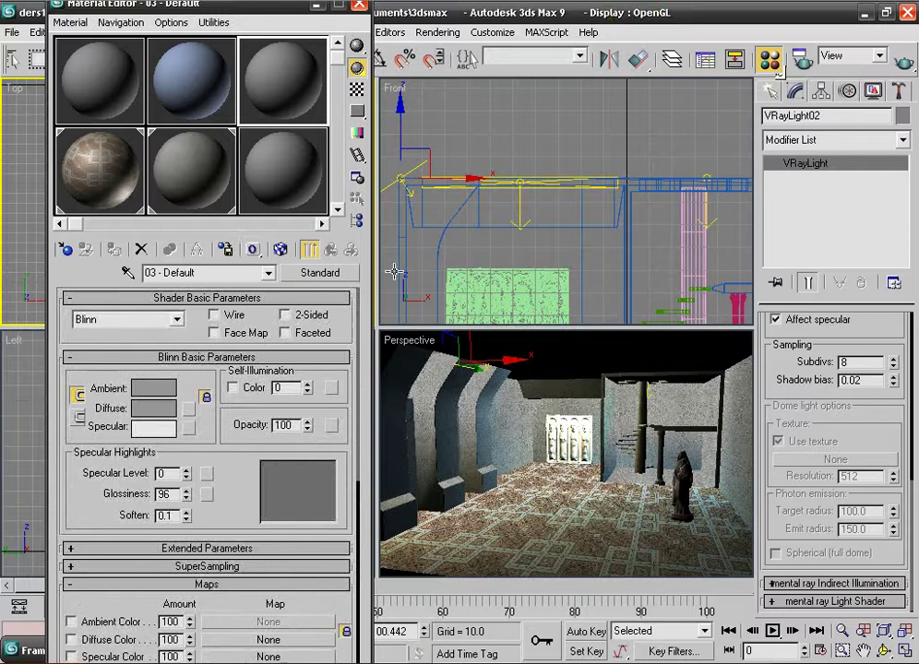
{"action": "left_click", "coordinate": [359, 5]}
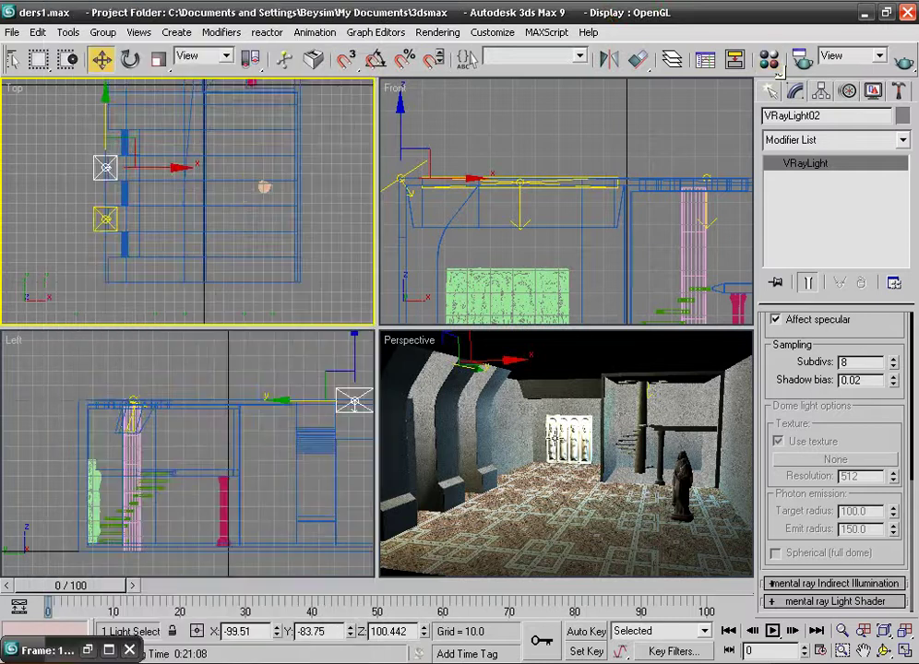